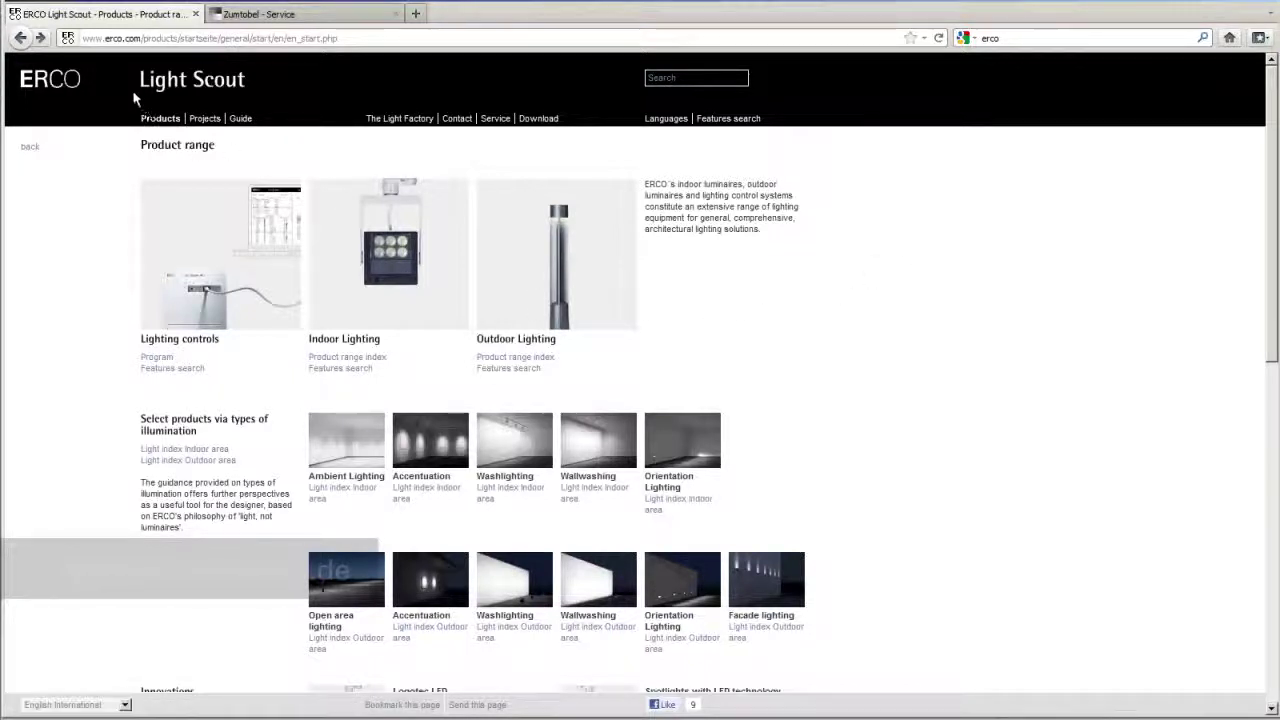
- Open the Emanon track spotlight product page from Indoor Lighting's Spotlights range
left_click(367, 312)
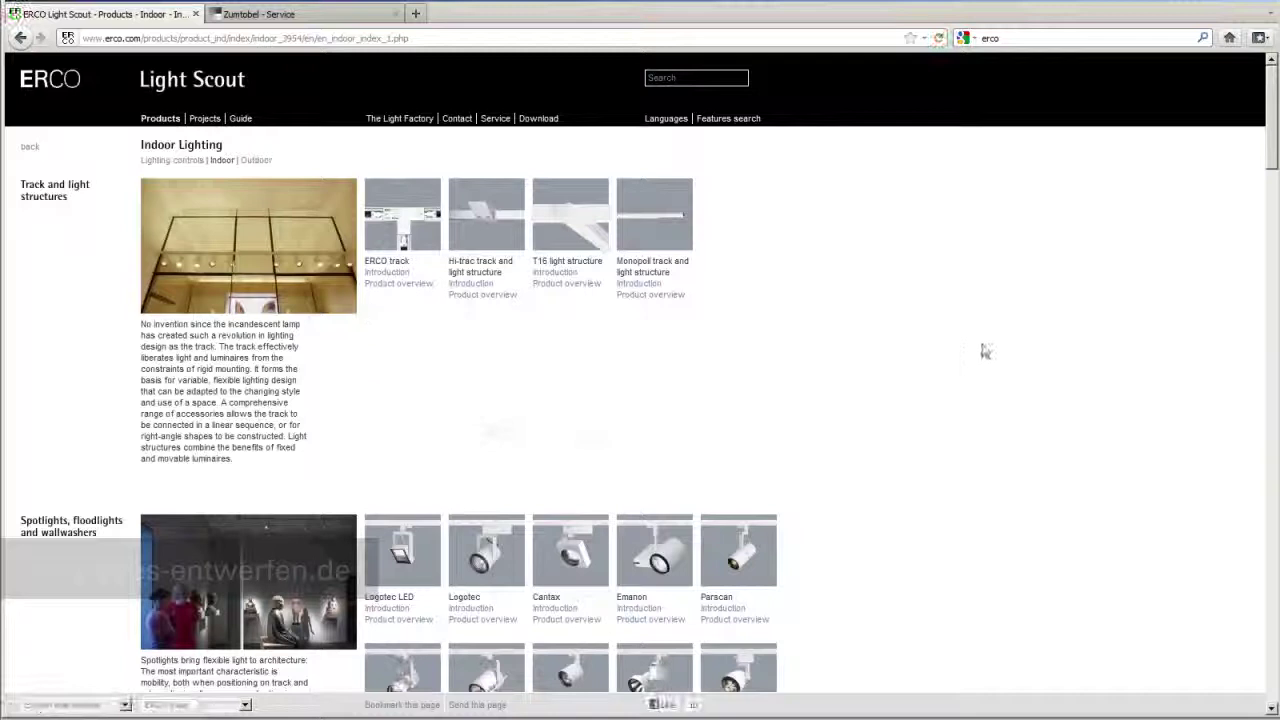
scroll(982, 347, "down", 2)
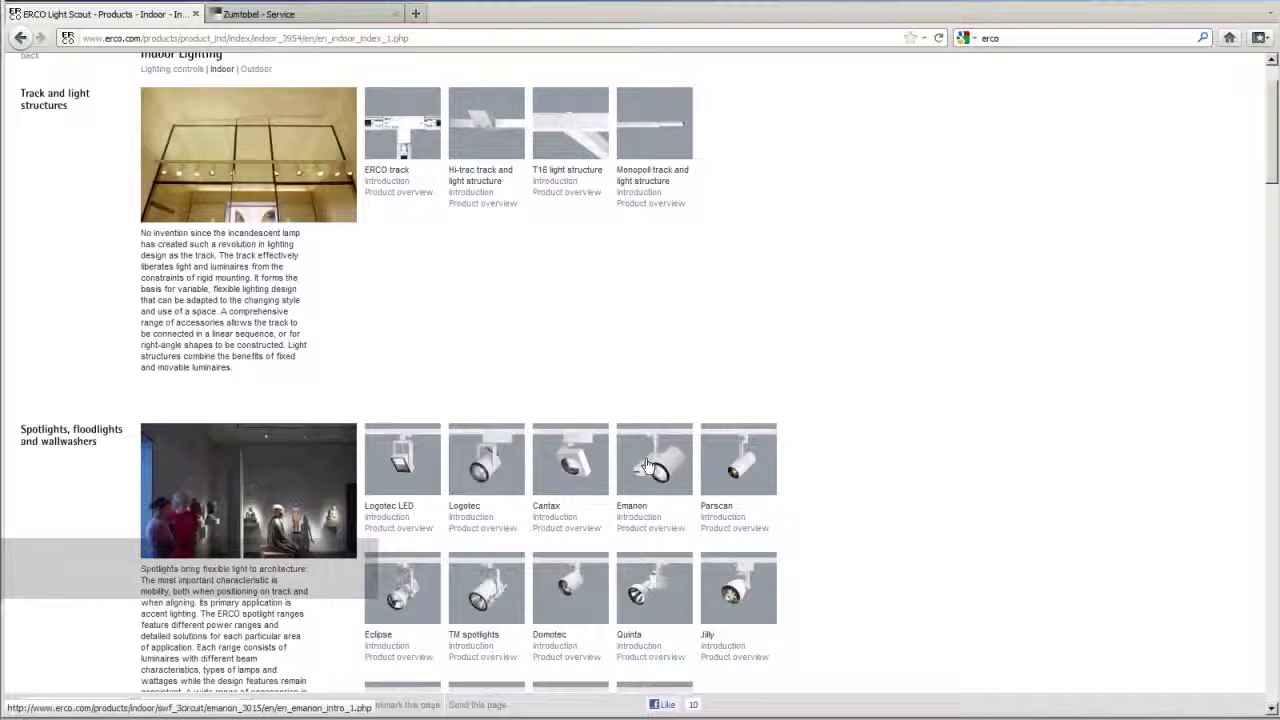
left_click(648, 470)
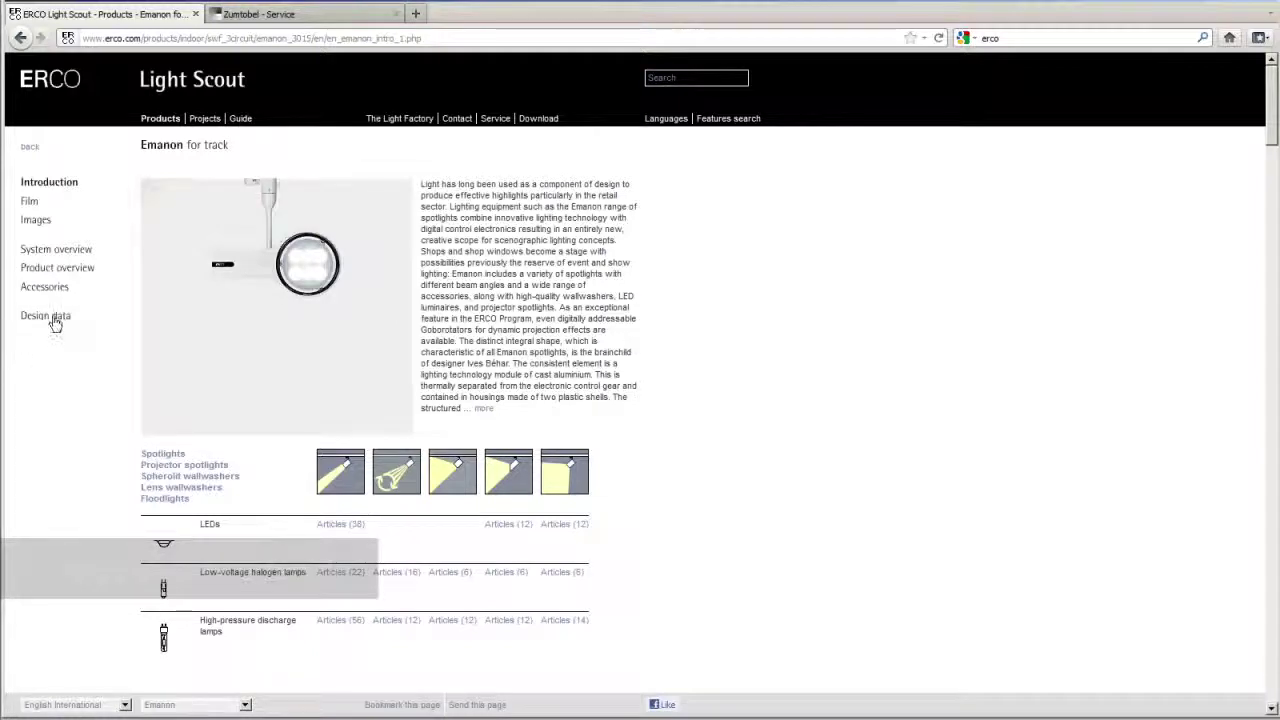
- Show Emanon's design data and download the 3D Studio MAX zip package
left_click(53, 318)
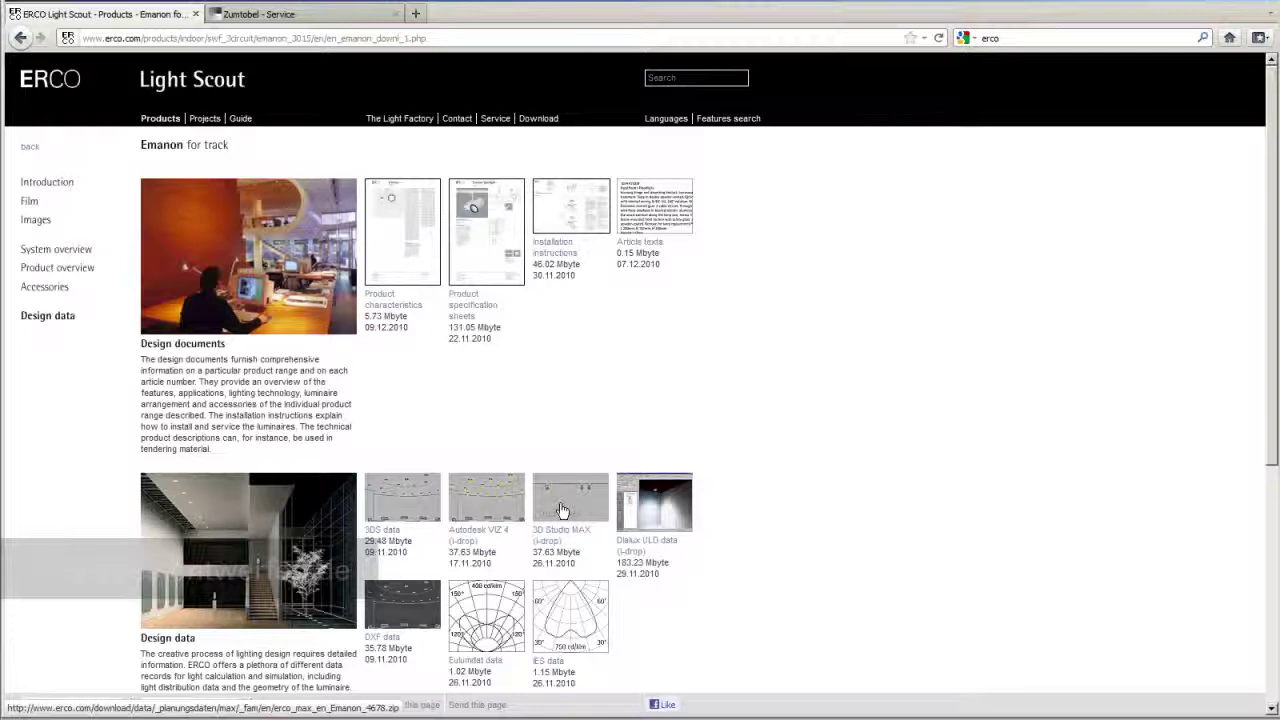
left_click(565, 515)
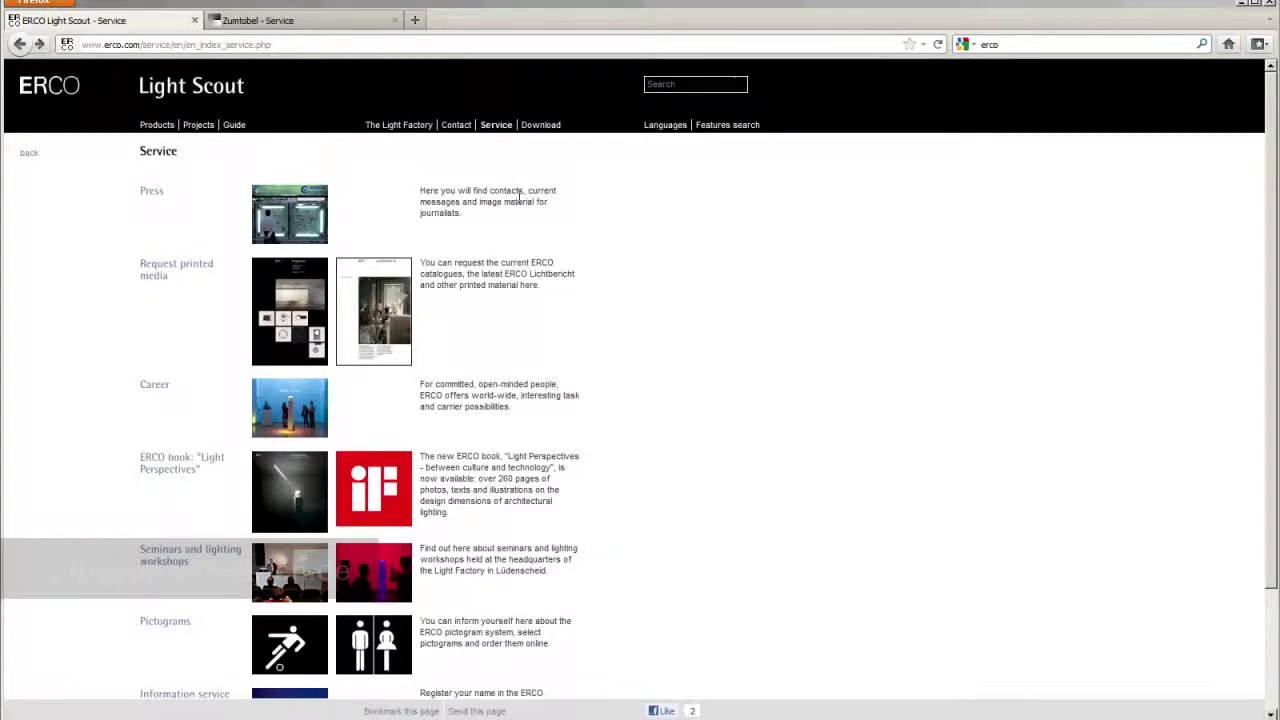
- Go to the Download section and scroll to the 'Design data: luminaires' listings
left_click(546, 125)
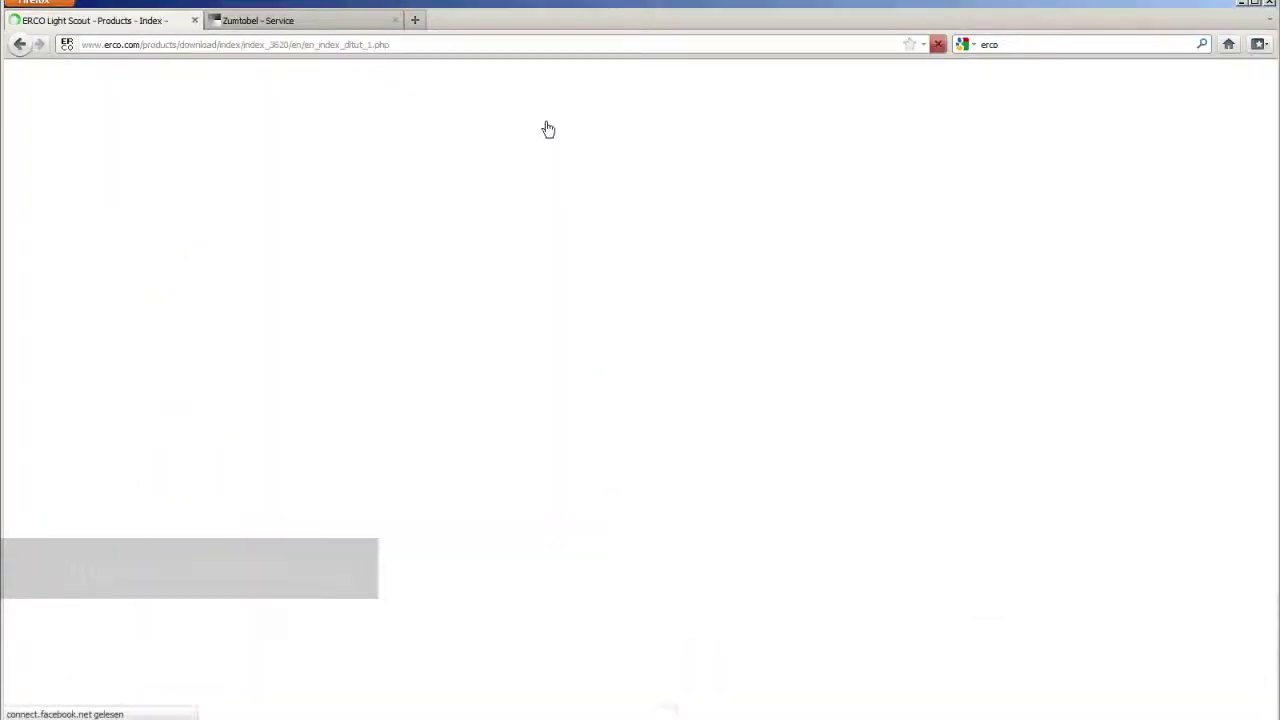
left_click_drag(1270, 355, 1253, 542)
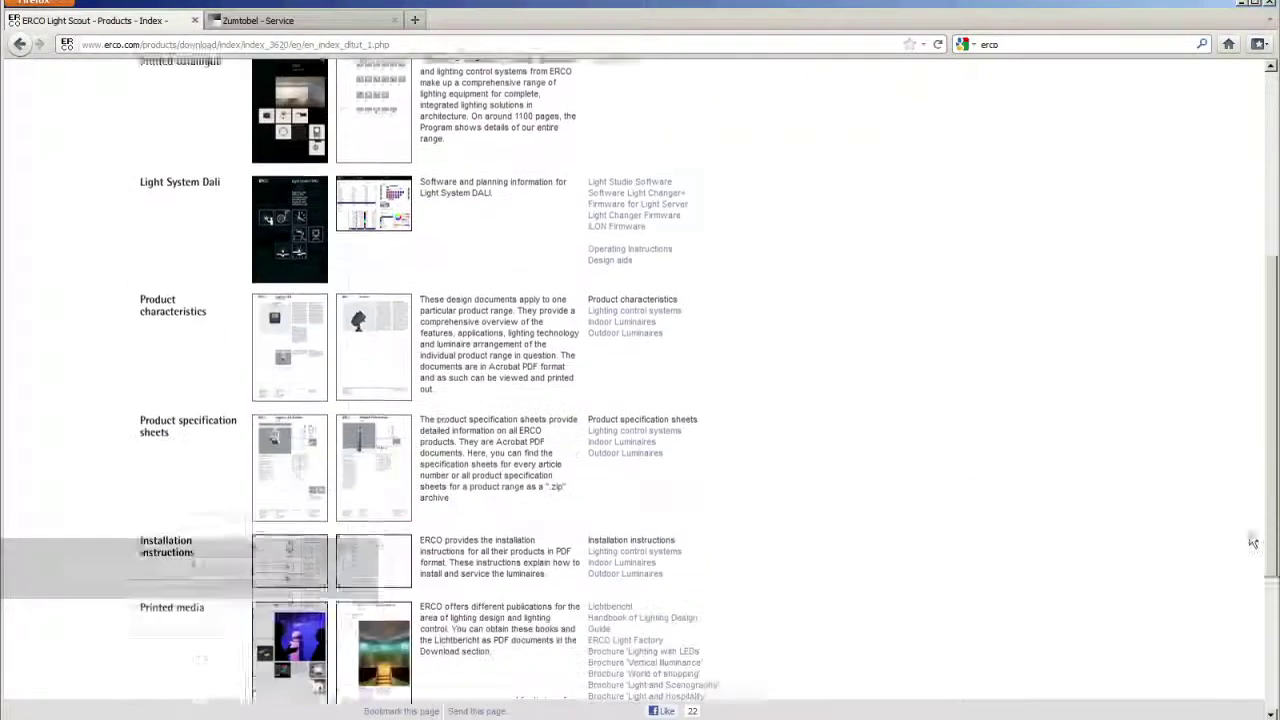
scroll(1253, 542, "down", 4)
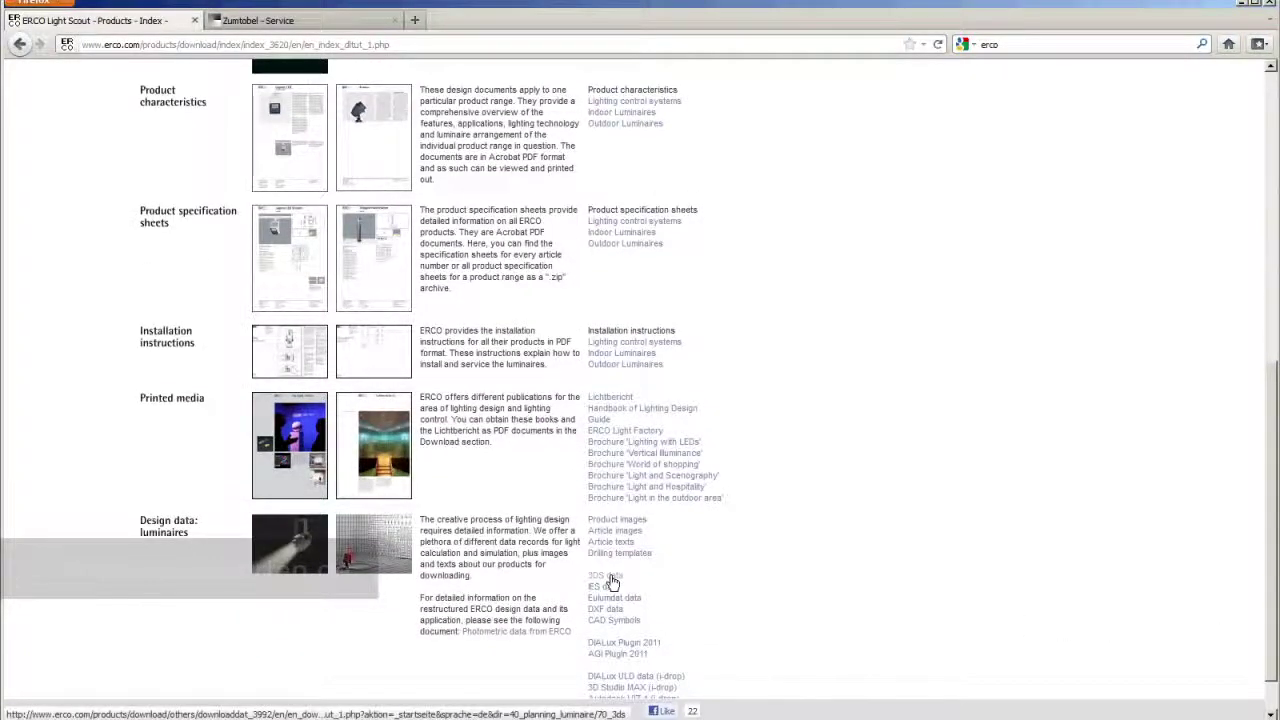
- Check the 3D Studio MAX (i-drop) package options, then return to the download overview
left_click(632, 694)
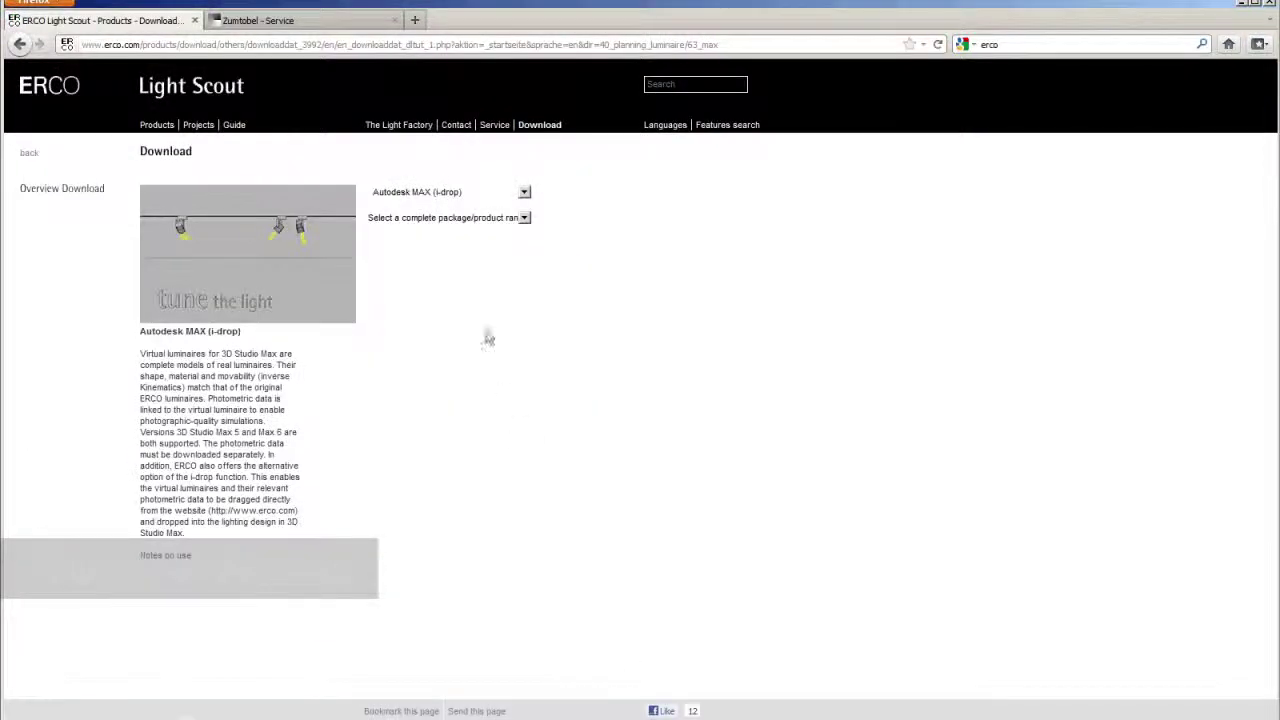
left_click(524, 219)
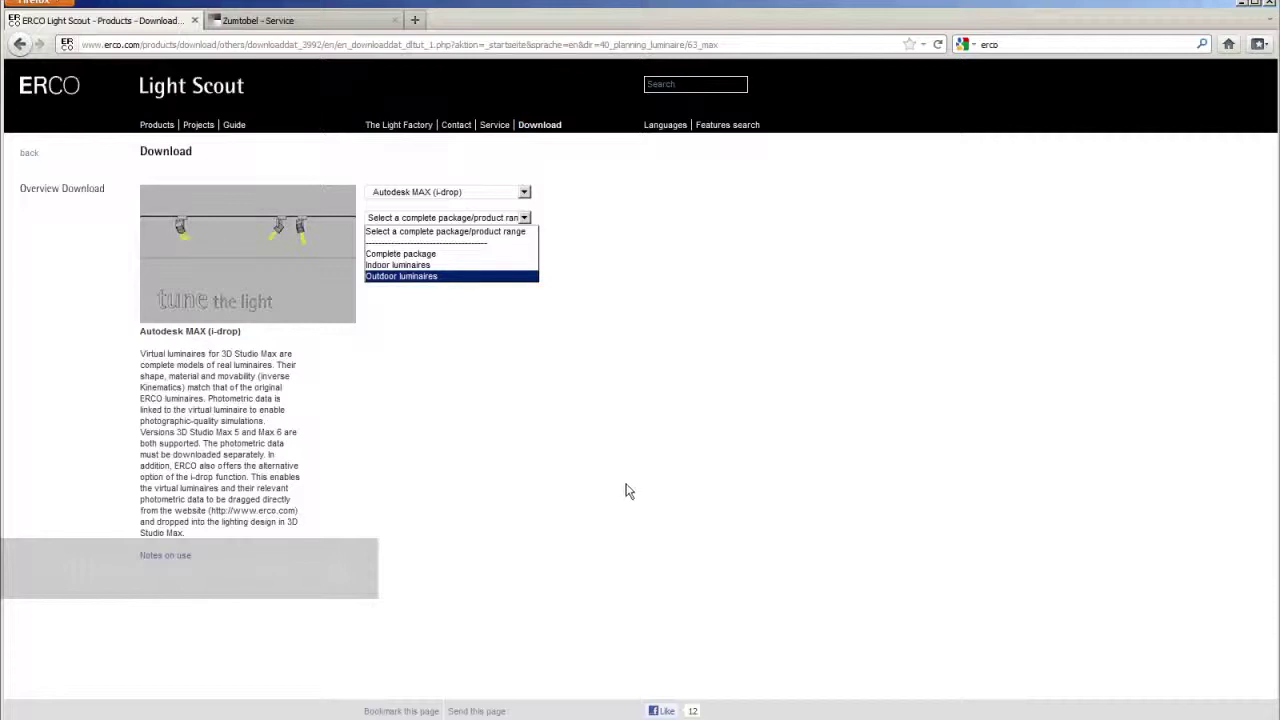
left_click(20, 47)
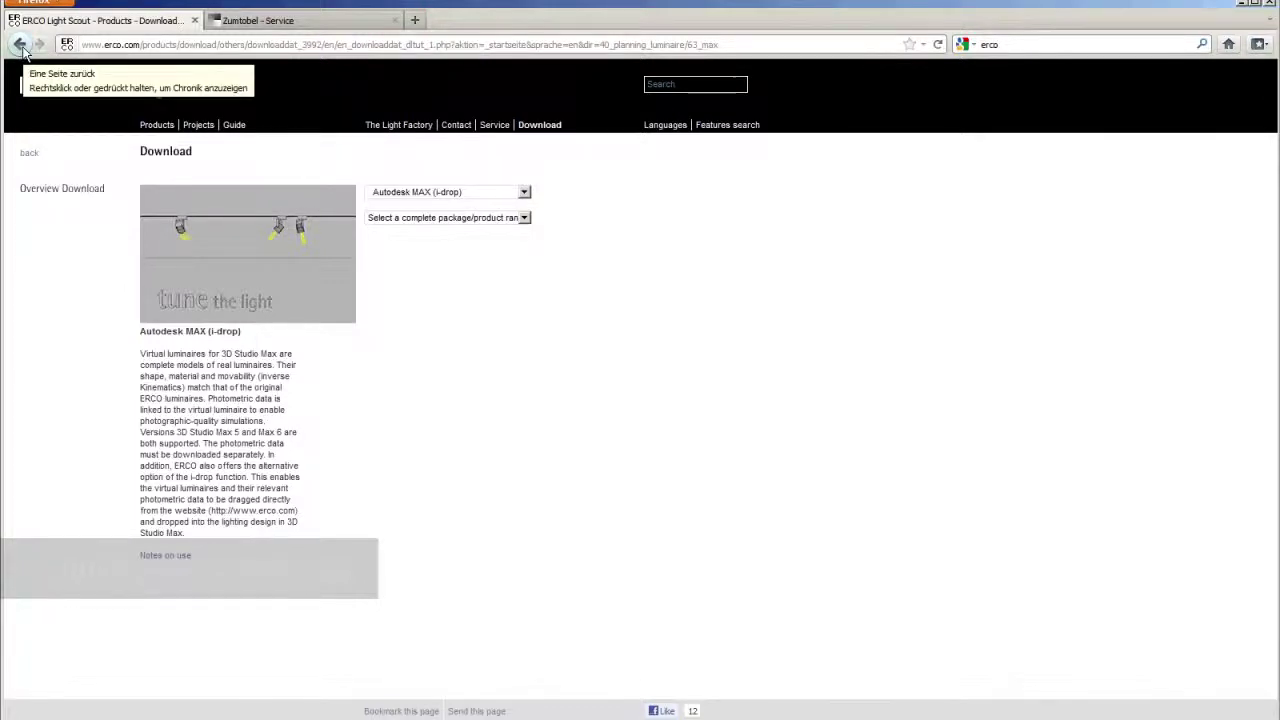
left_click(20, 45)
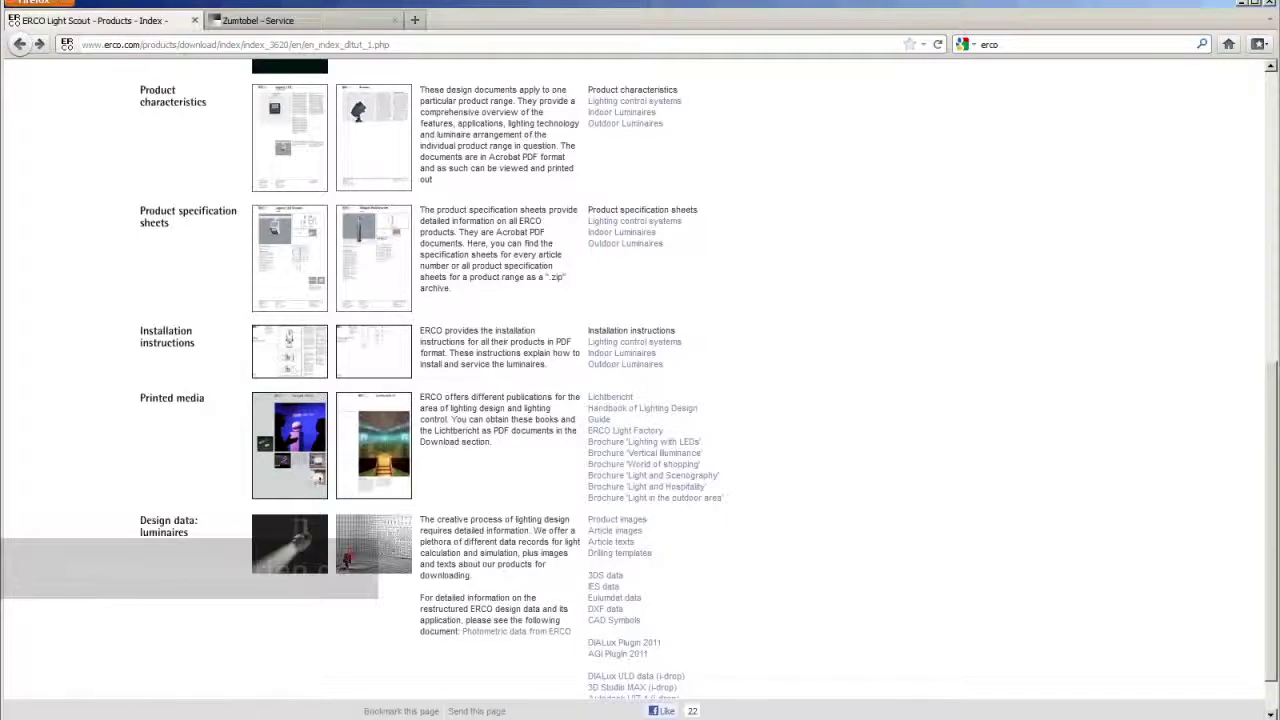
left_click(1268, 7)
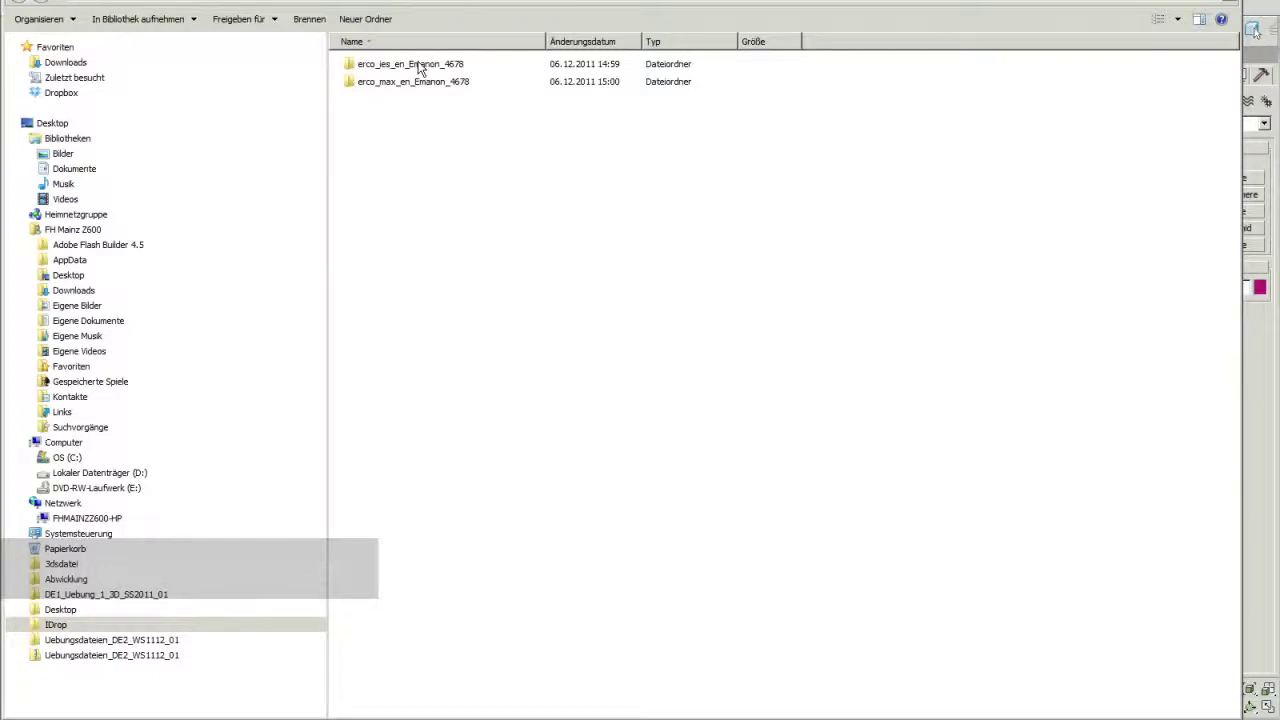
- Open the erco_ies_en_Emanon_4678 folder and widen the Name column to show full IES file names
double_click(419, 66)
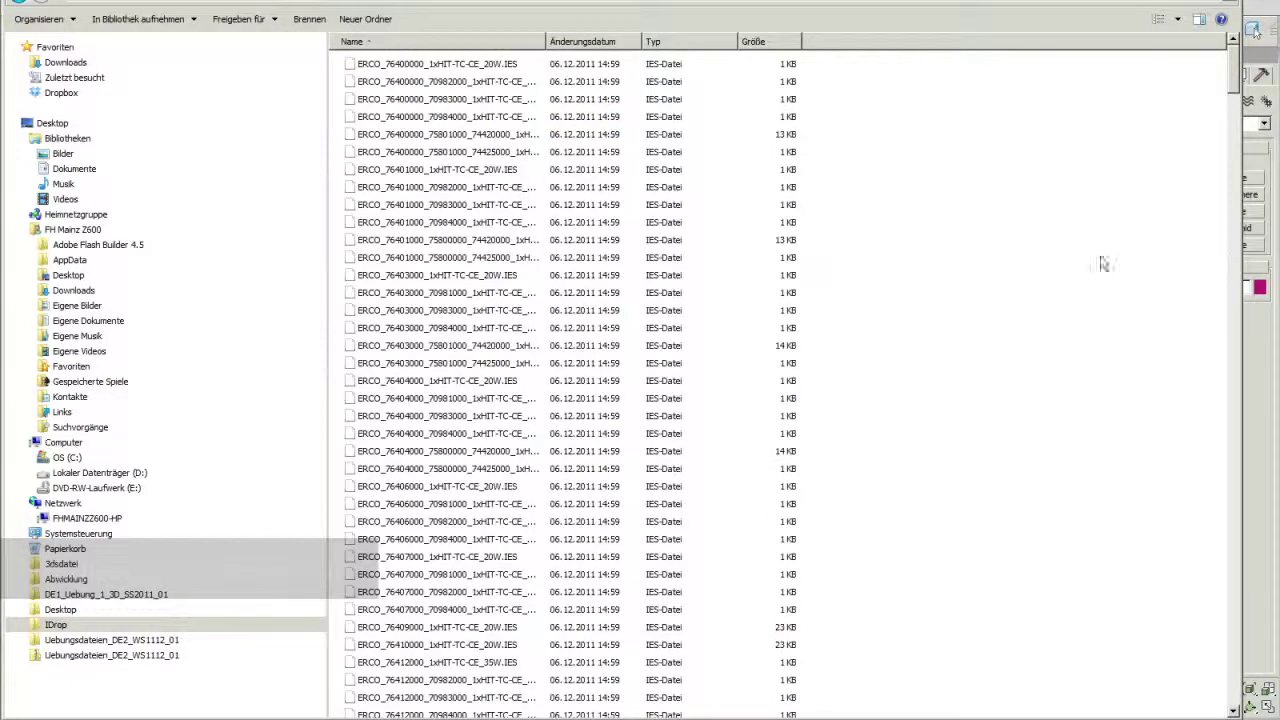
left_click_drag(1234, 88, 1254, 557)
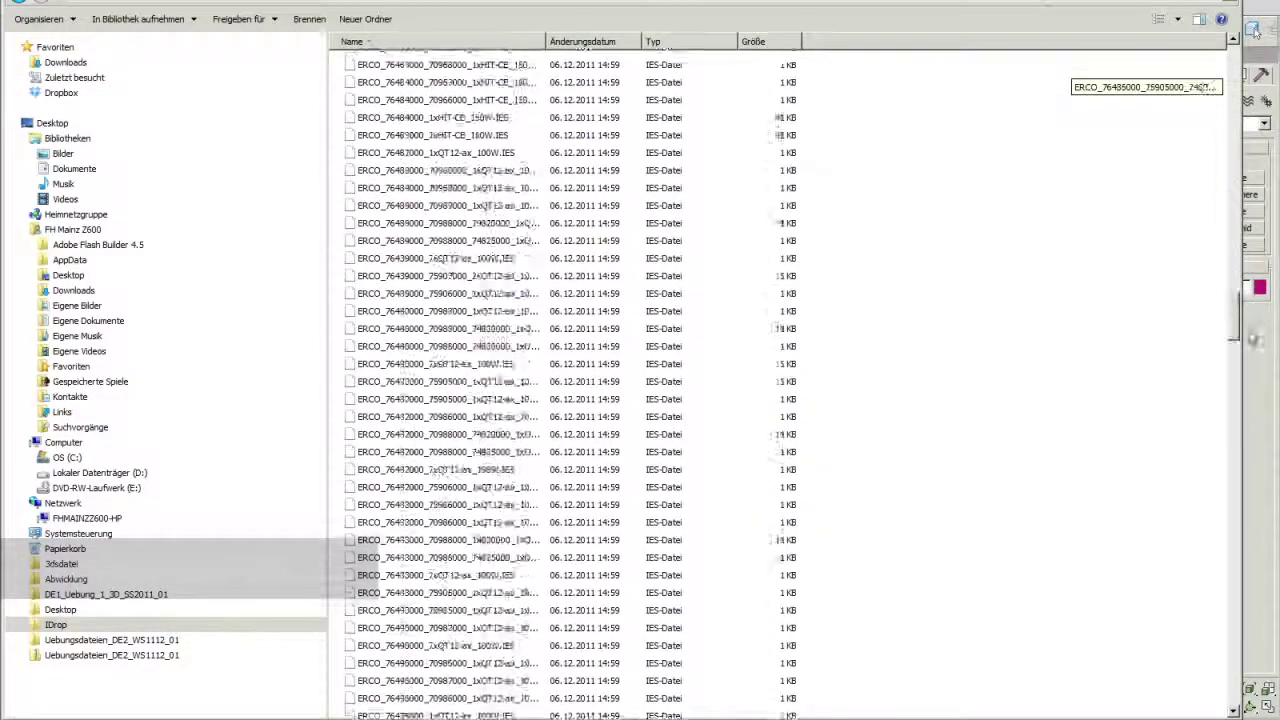
scroll(1048, 481, "down", 5)
scroll(1048, 481, "down", 5)
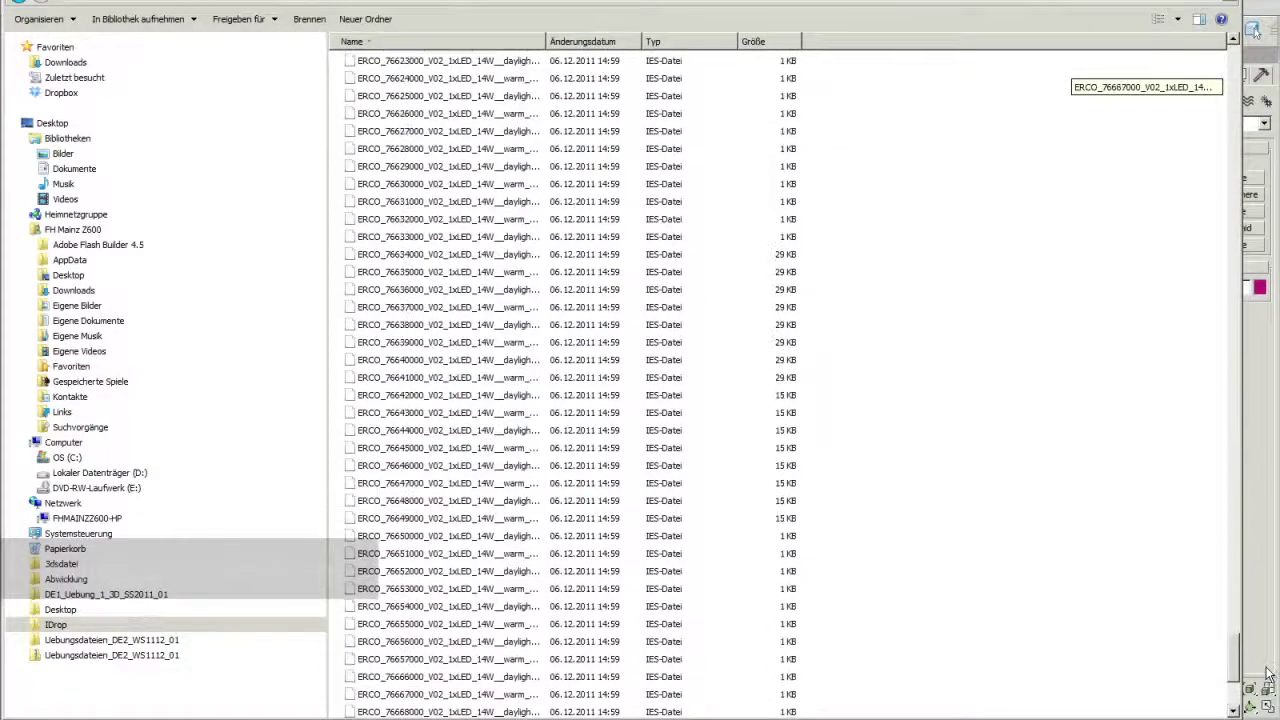
left_click_drag(546, 41, 719, 41)
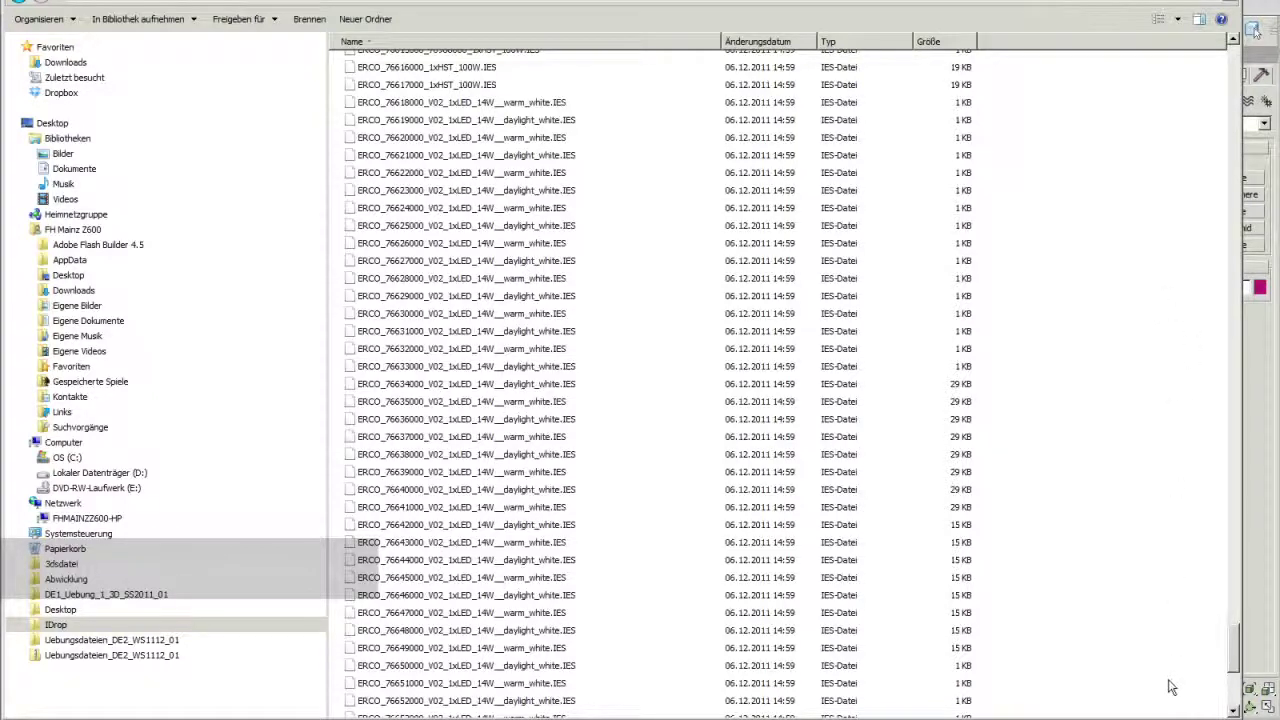
left_click_drag(1238, 648, 1236, 313)
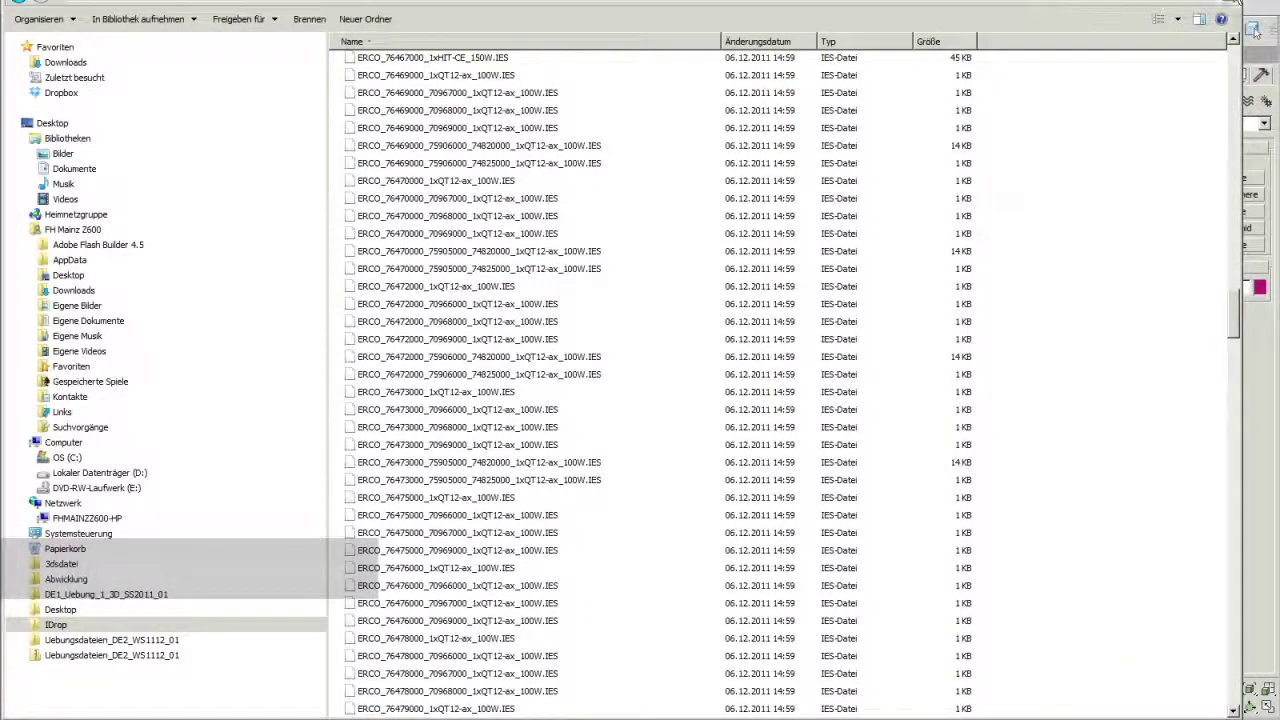
key("alt+Tab")
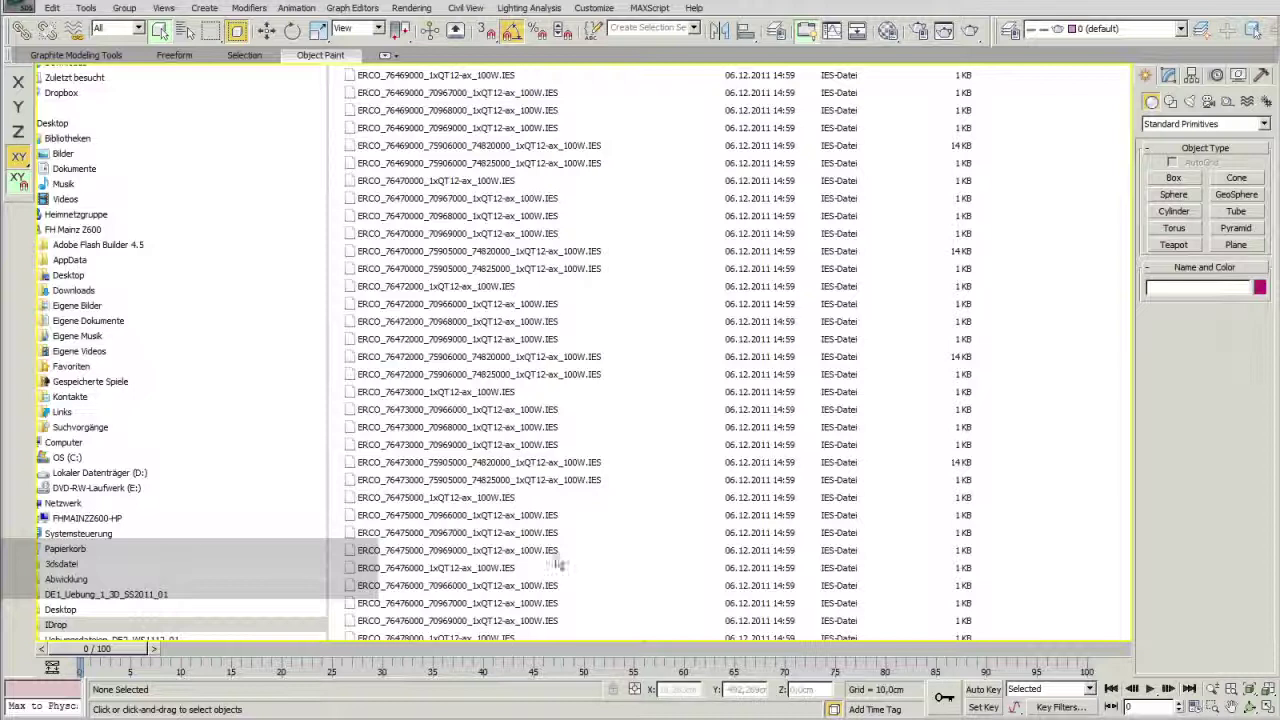
- Browse the erco_max_en_Emanon_4678 scene files inside the IDrop folder
key("alt+Tab")
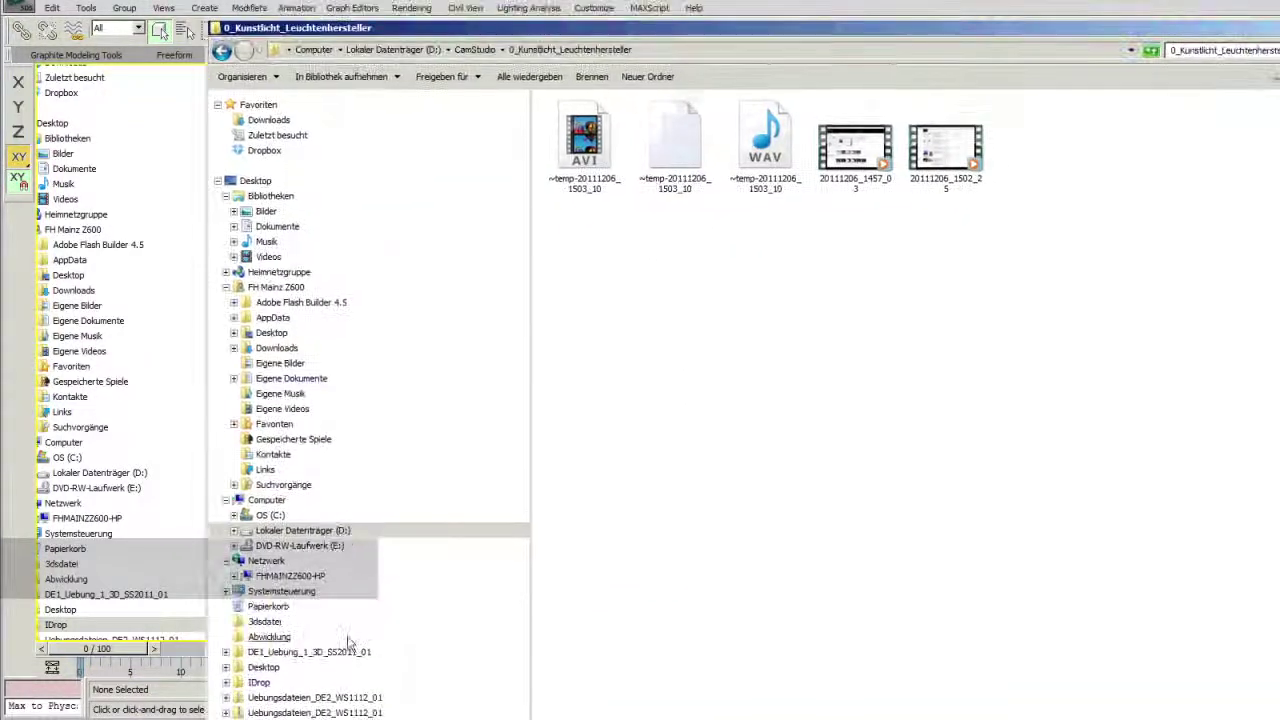
left_click(262, 684)
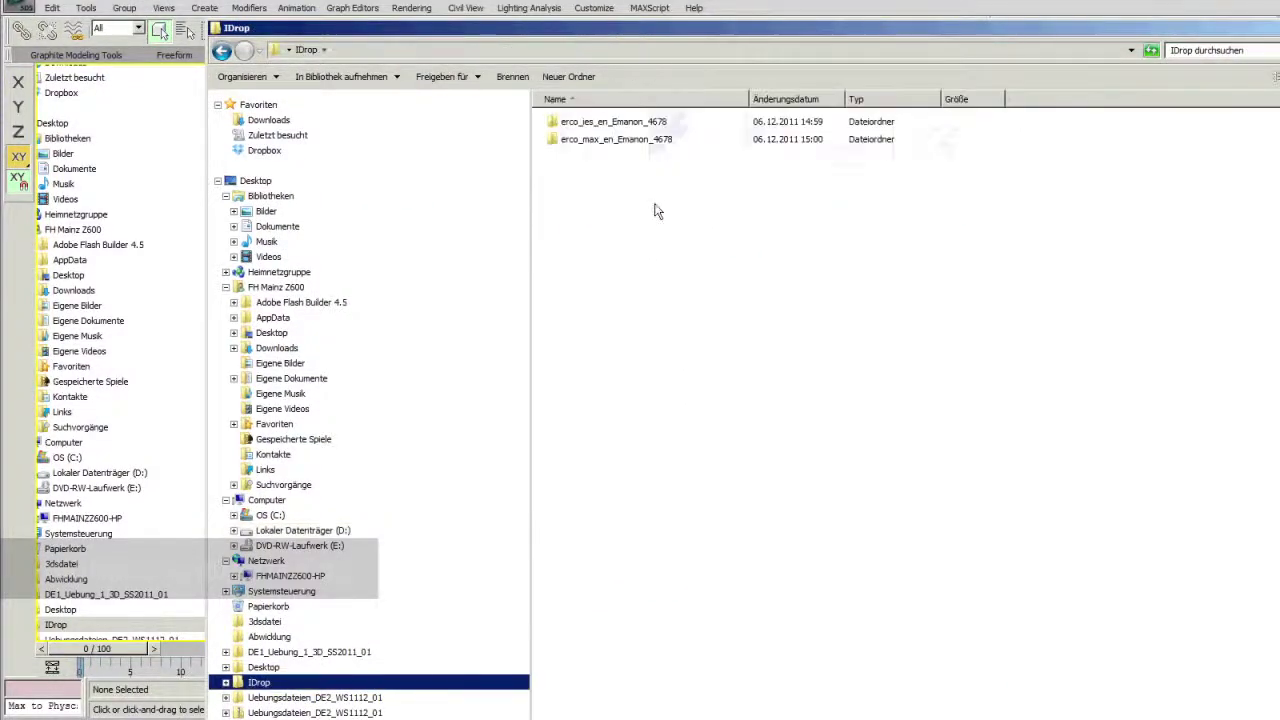
double_click(646, 141)
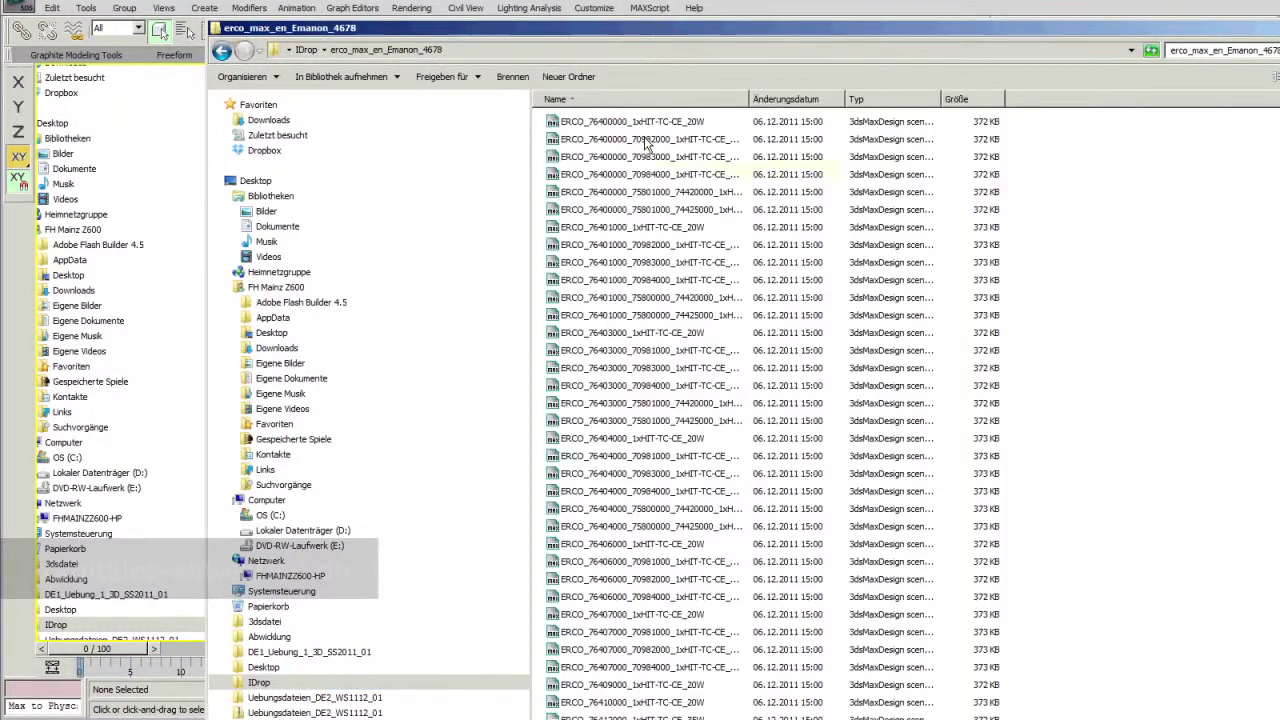
left_click_drag(1106, 30, 900, 15)
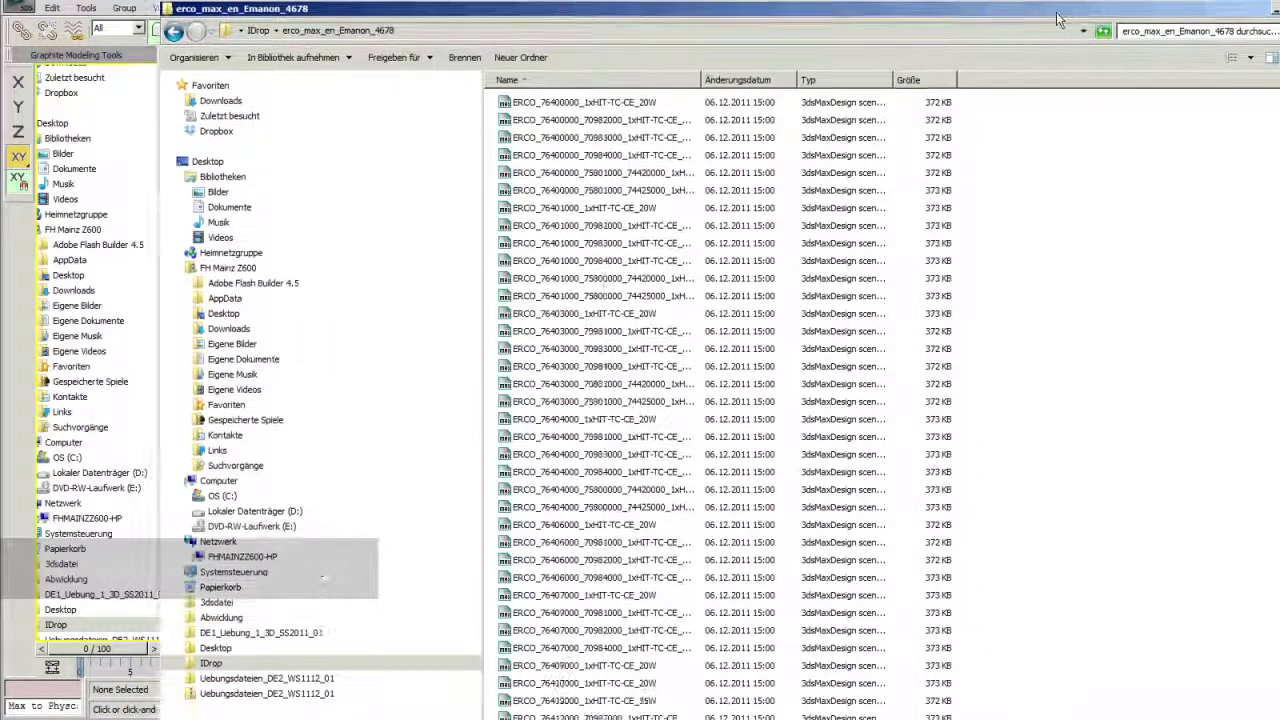
scroll(1148, 200, "down", 5)
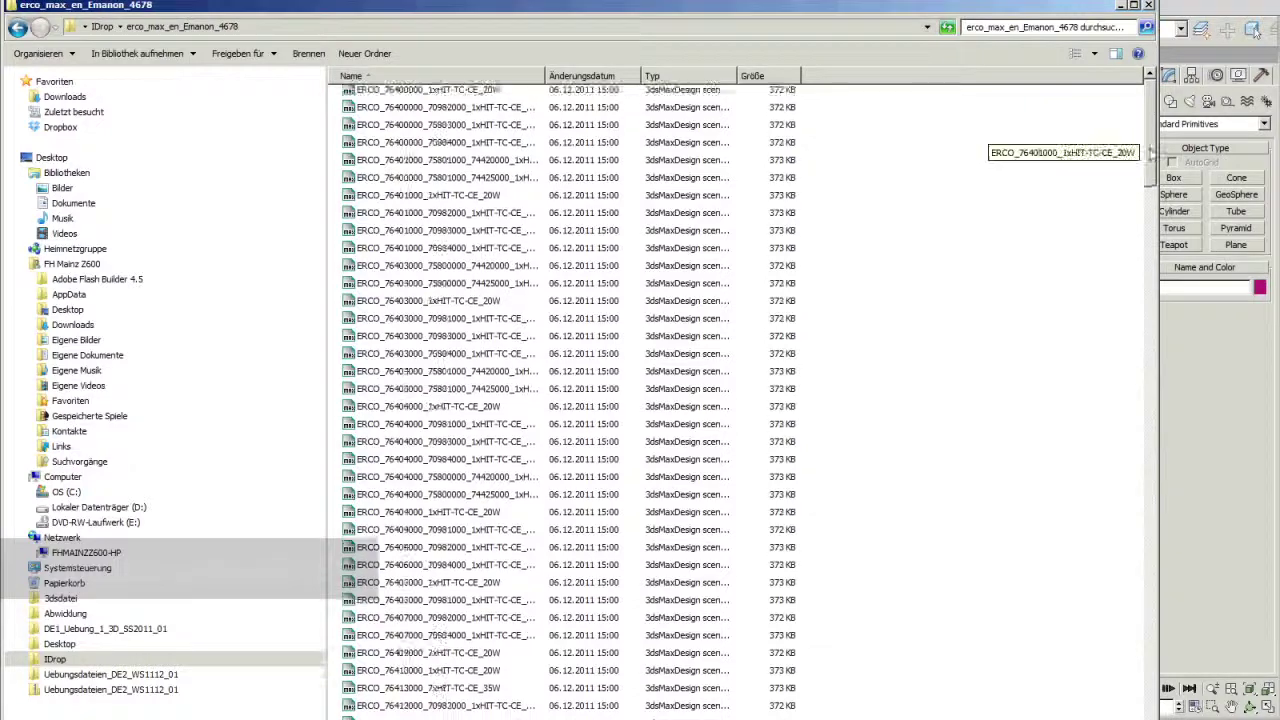
left_click_drag(1148, 200, 1146, 471)
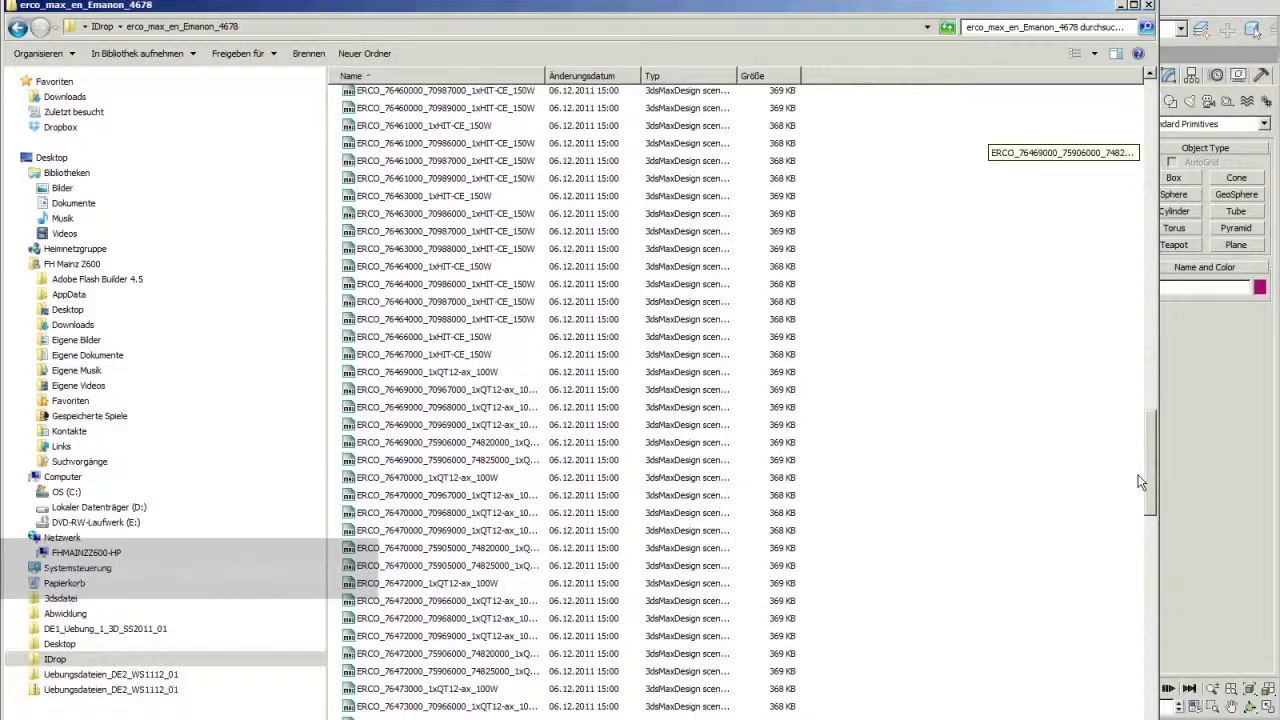
- Maximise the Explorer window and open the 3dsMaxDesign sceneassets folder
mouse_move(905, 10)
left_mouse_down()
mouse_move(905, 715)
mouse_move(200, 8)
left_mouse_up()
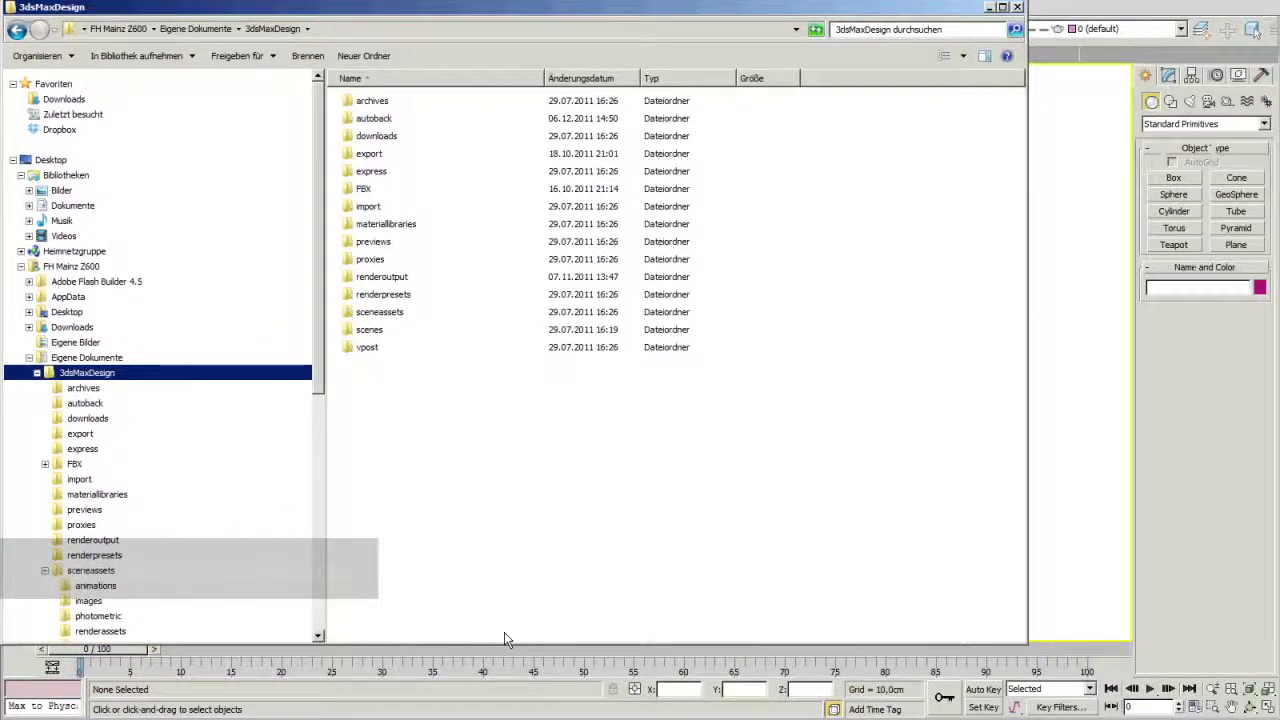
left_click_drag(1017, 648, 1276, 714)
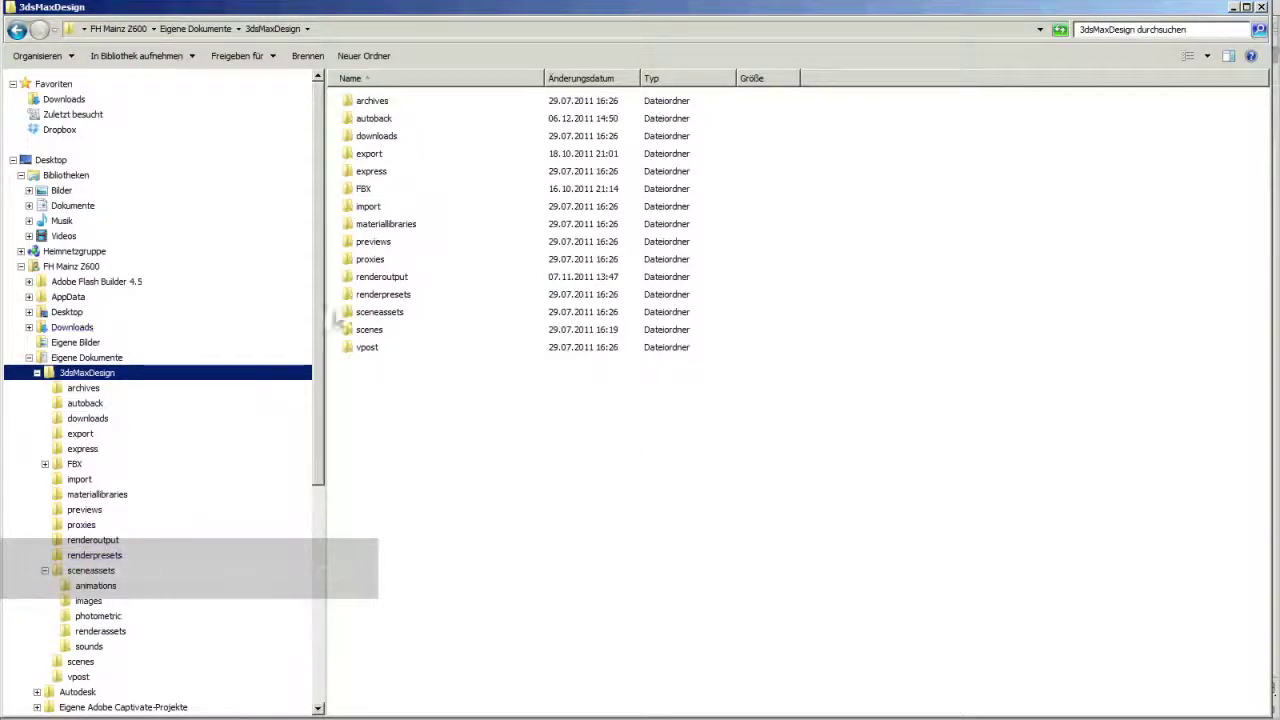
double_click(370, 312)
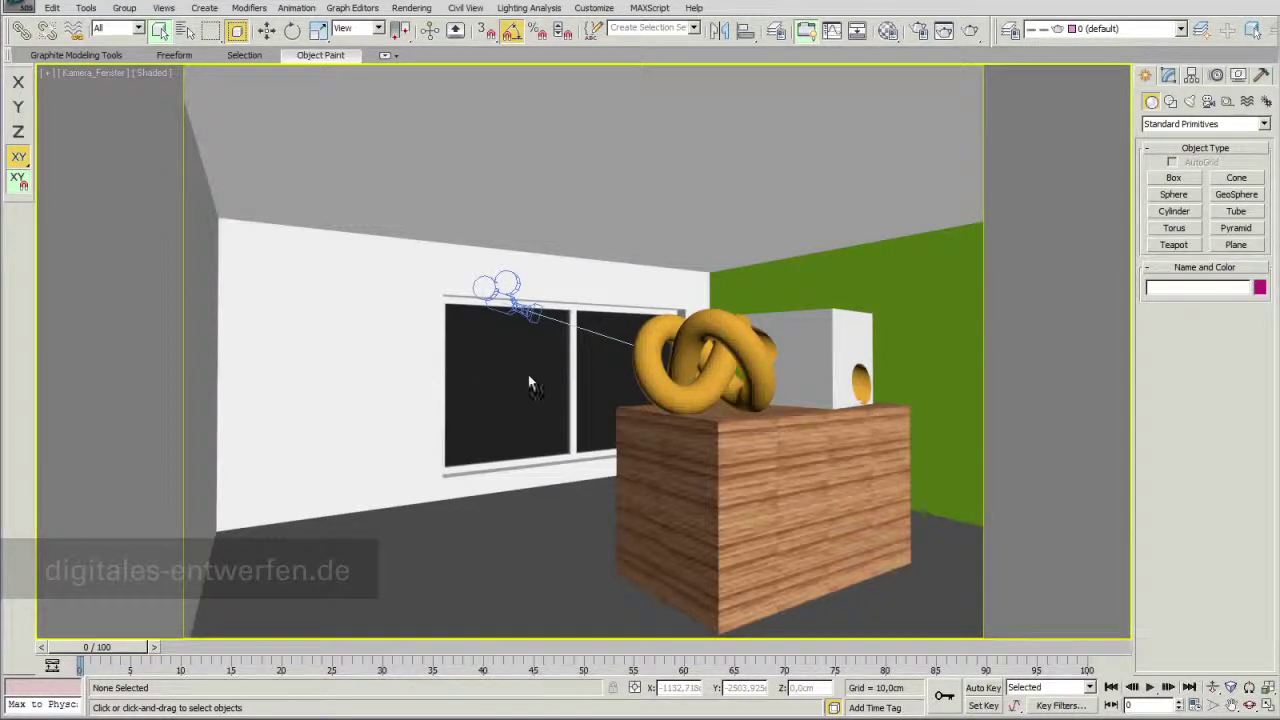
- Start a File > Import > Merge and open 3Drop's erco_max_en_Emanon_4678 folder
left_click(31, 9)
mouse_move(57, 207)
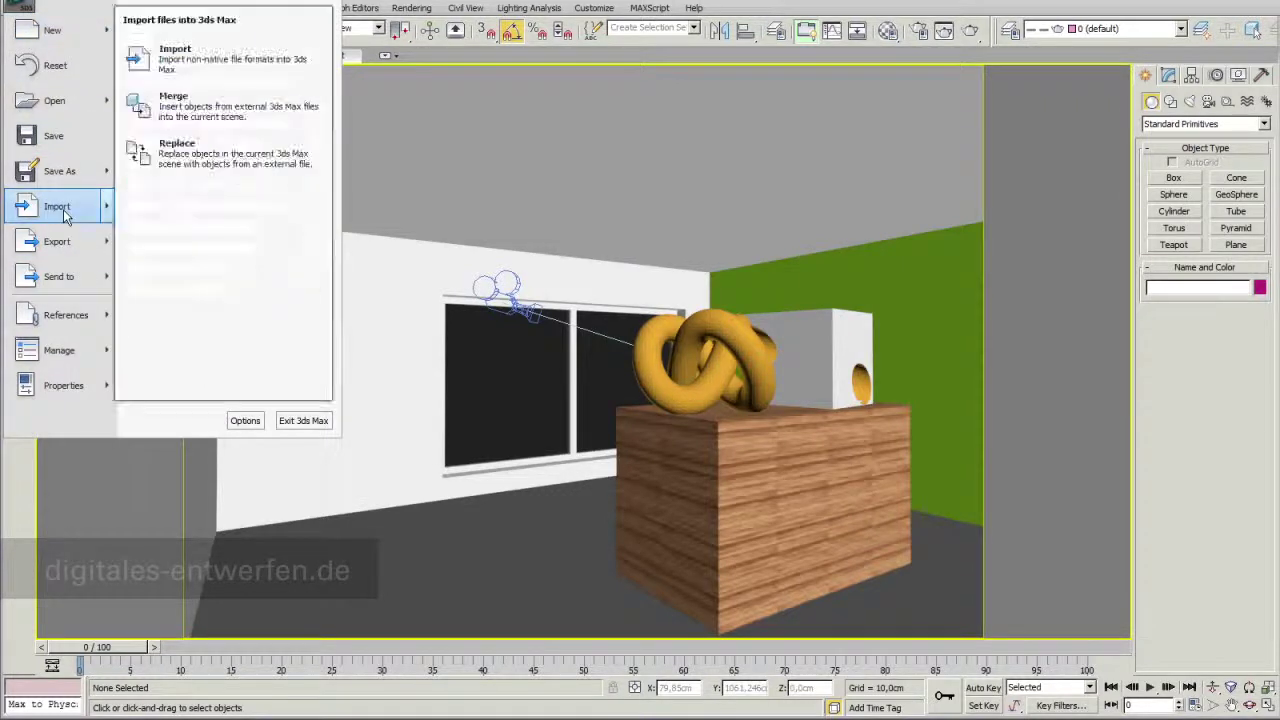
left_click(180, 108)
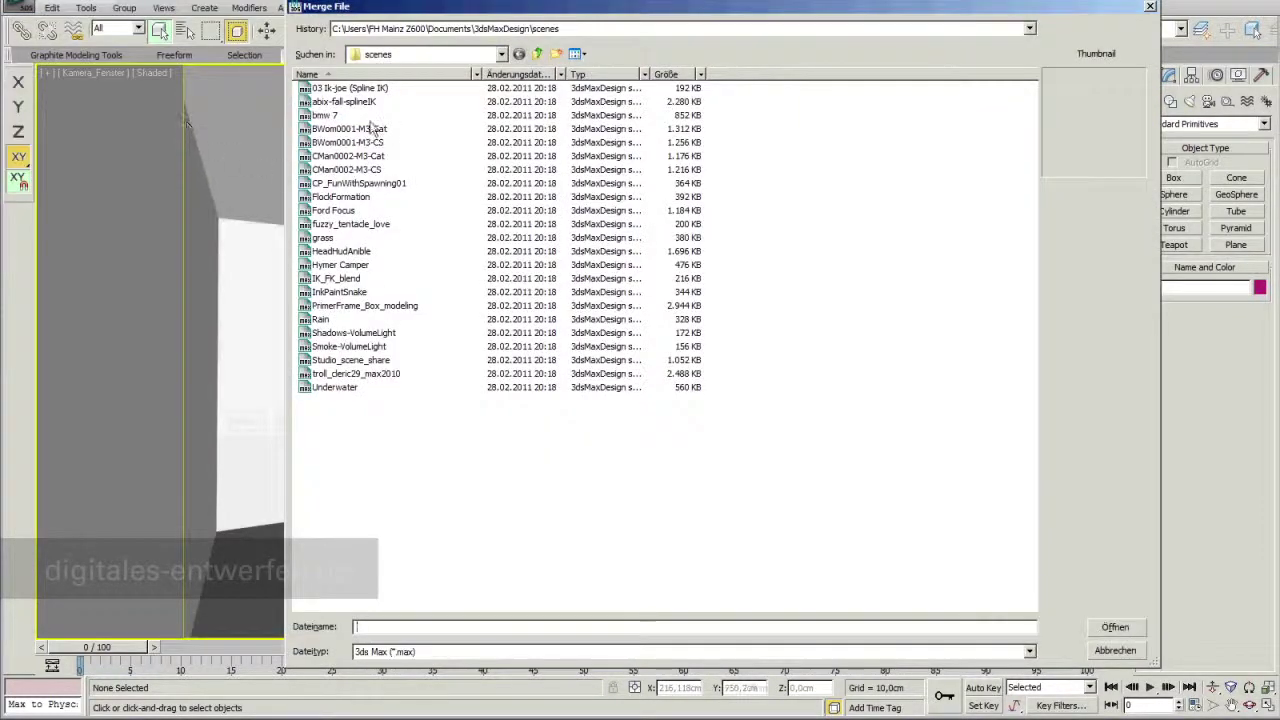
left_click(502, 54)
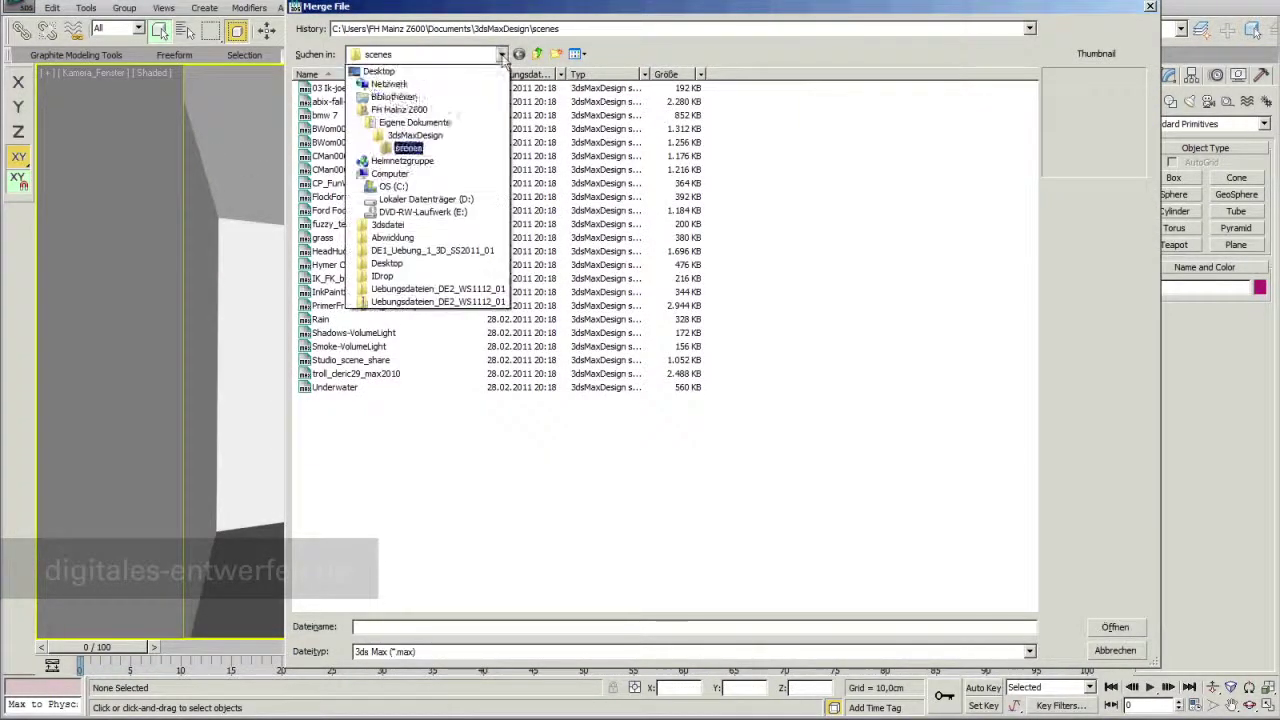
left_click(404, 278)
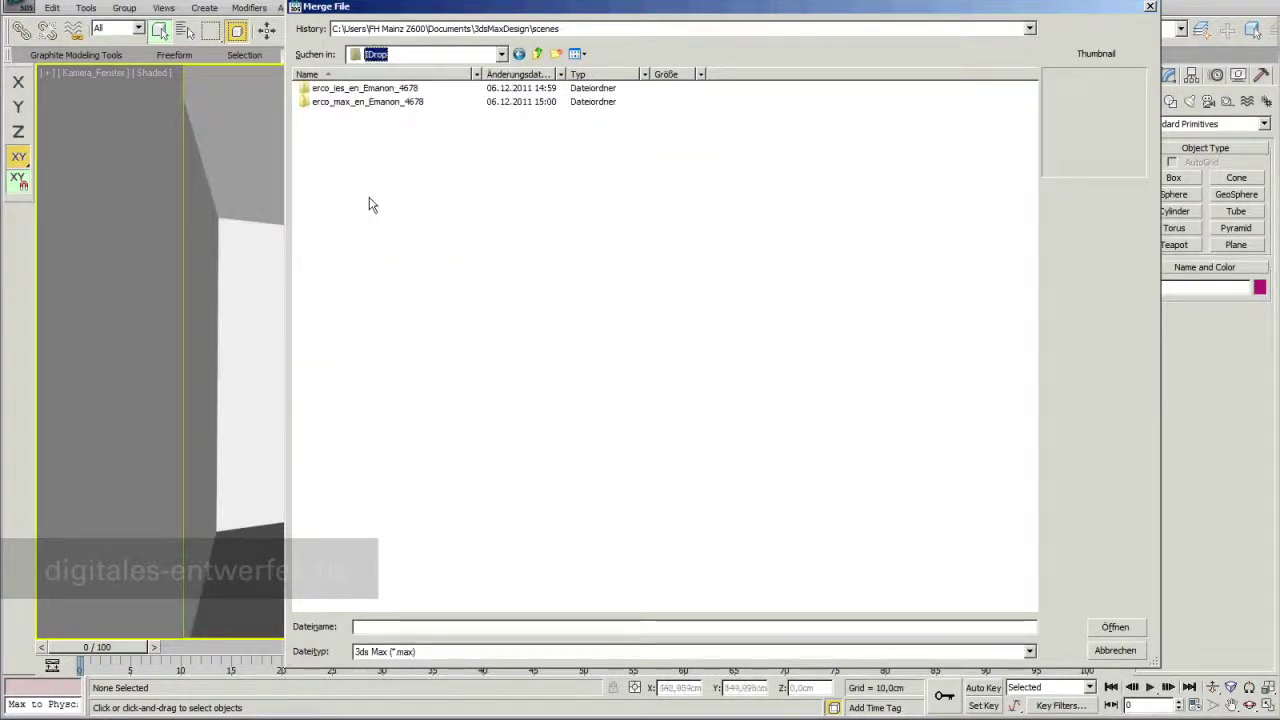
mouse_move(367, 102)
double_click(341, 102)
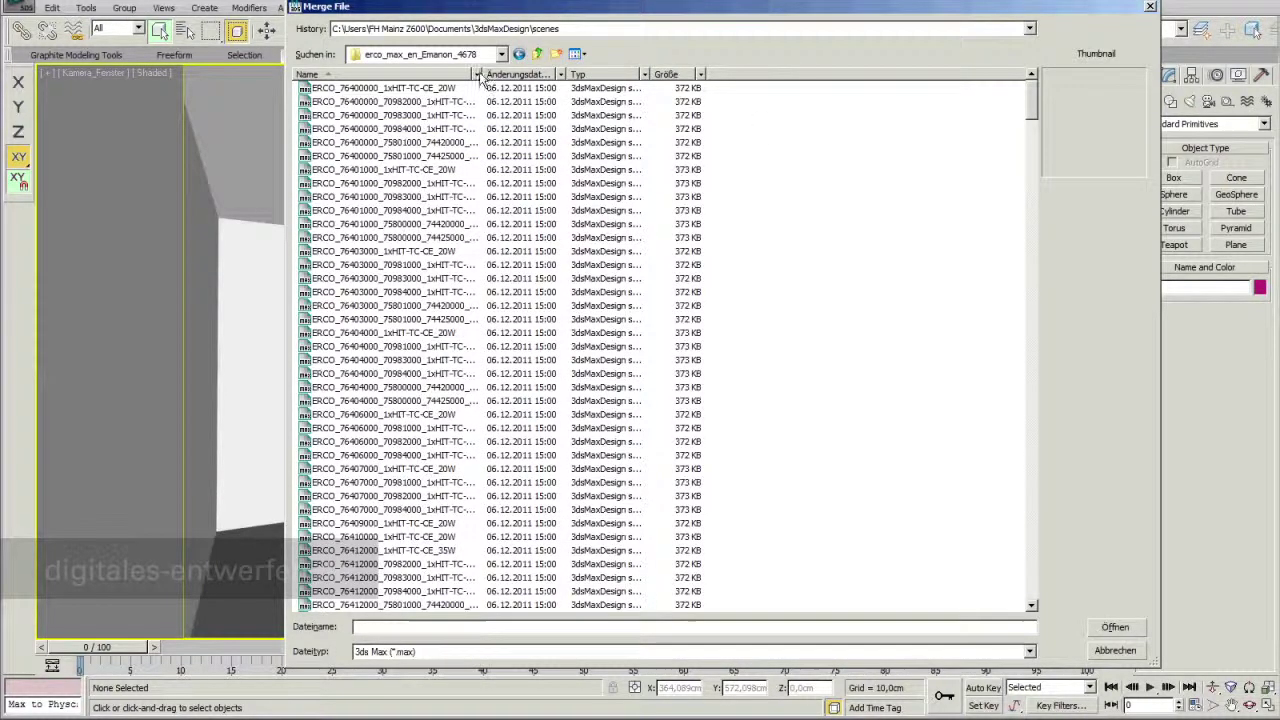
- Select the ERCO_76618000_V02_1xLED_14W__warm_white file and open it for merging
left_click_drag(482, 75, 620, 80)
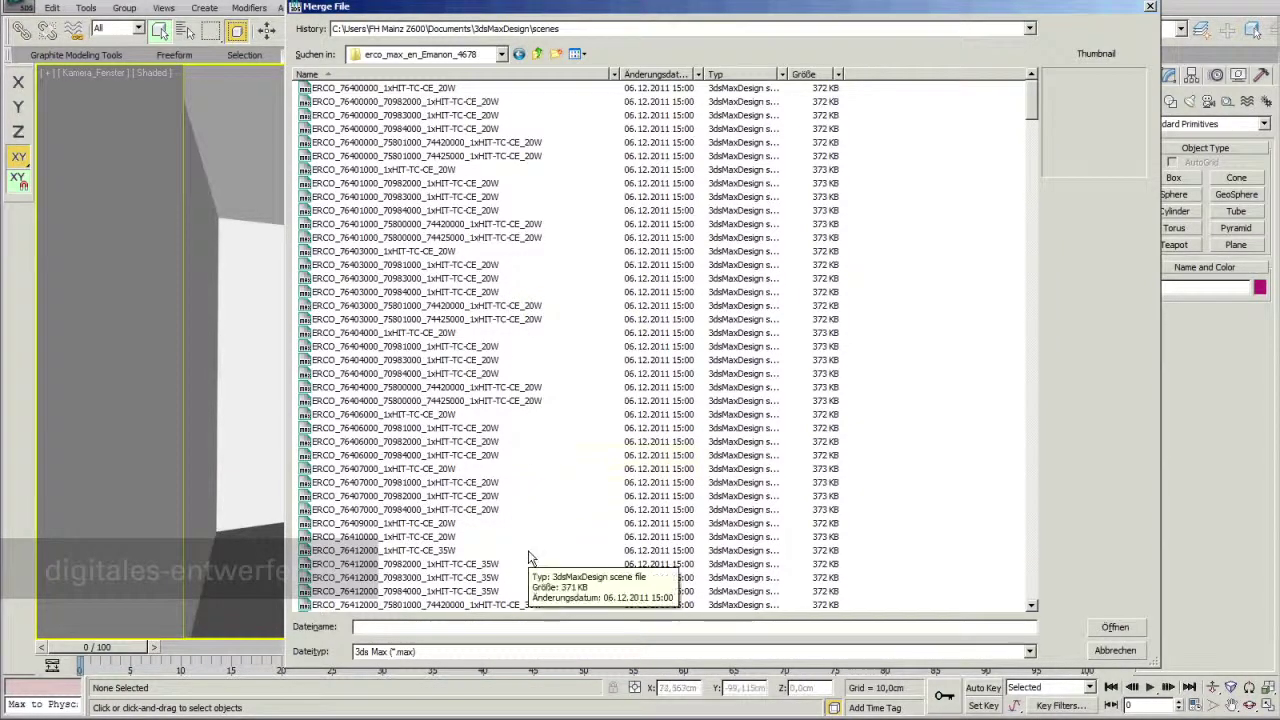
left_click_drag(1031, 118, 1015, 487)
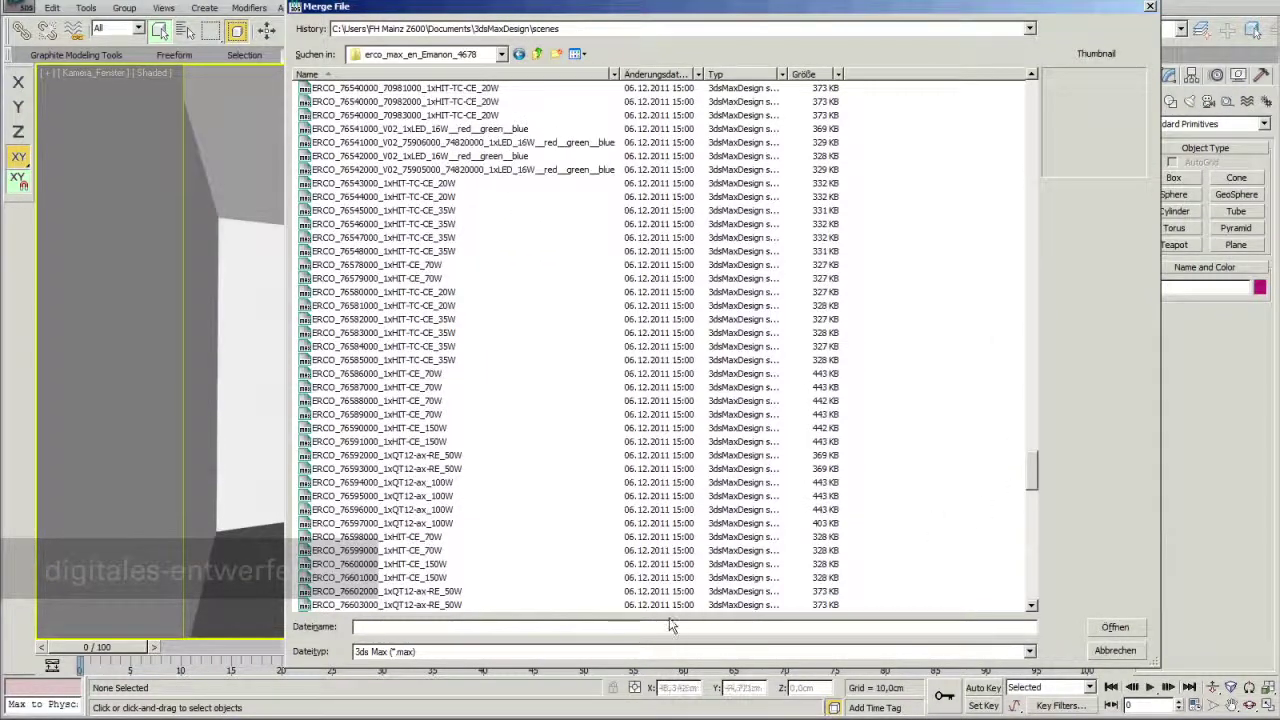
mouse_move(1035, 485)
left_mouse_down()
mouse_move(1028, 590)
mouse_move(1027, 558)
left_mouse_up()
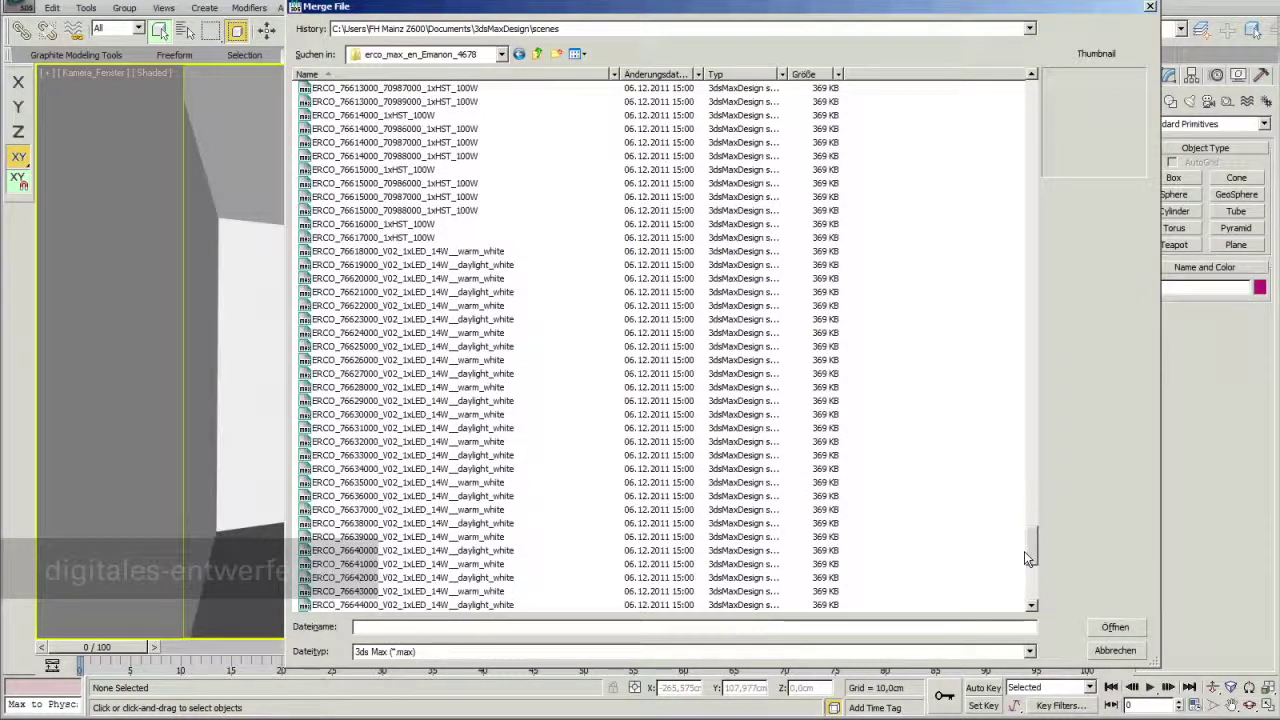
scroll(1025, 549, "up", 1)
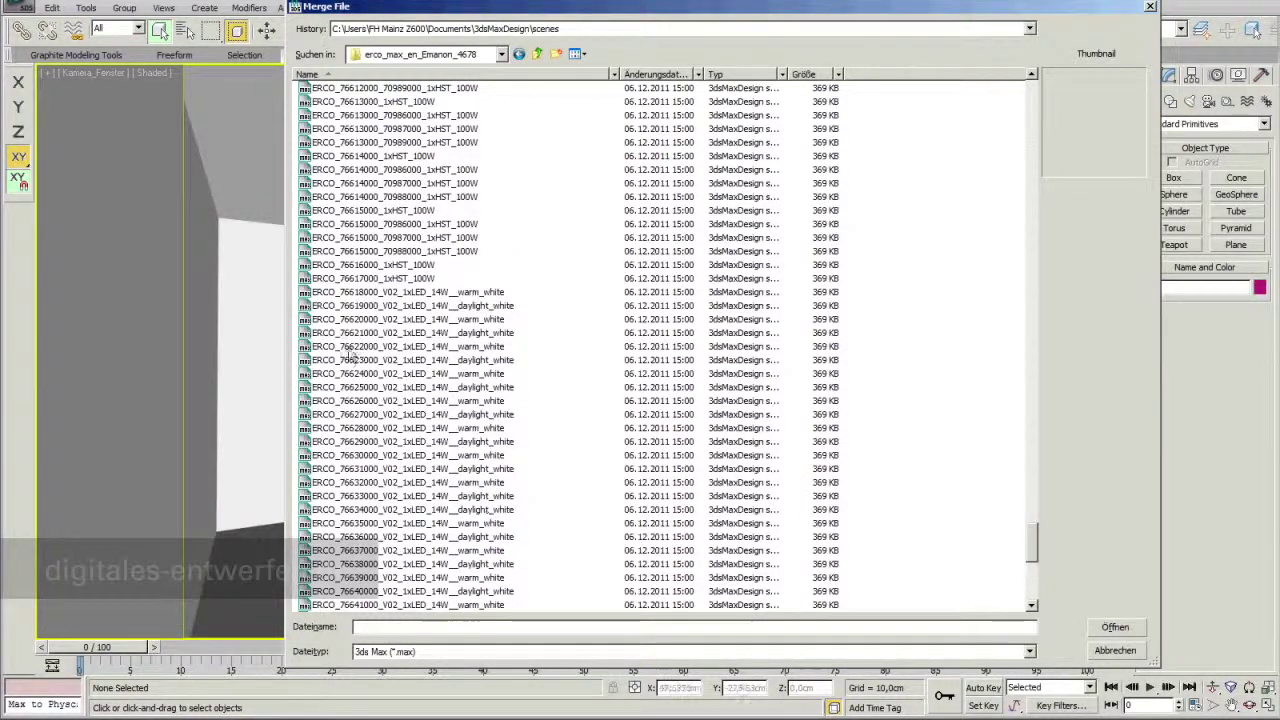
left_click(341, 293)
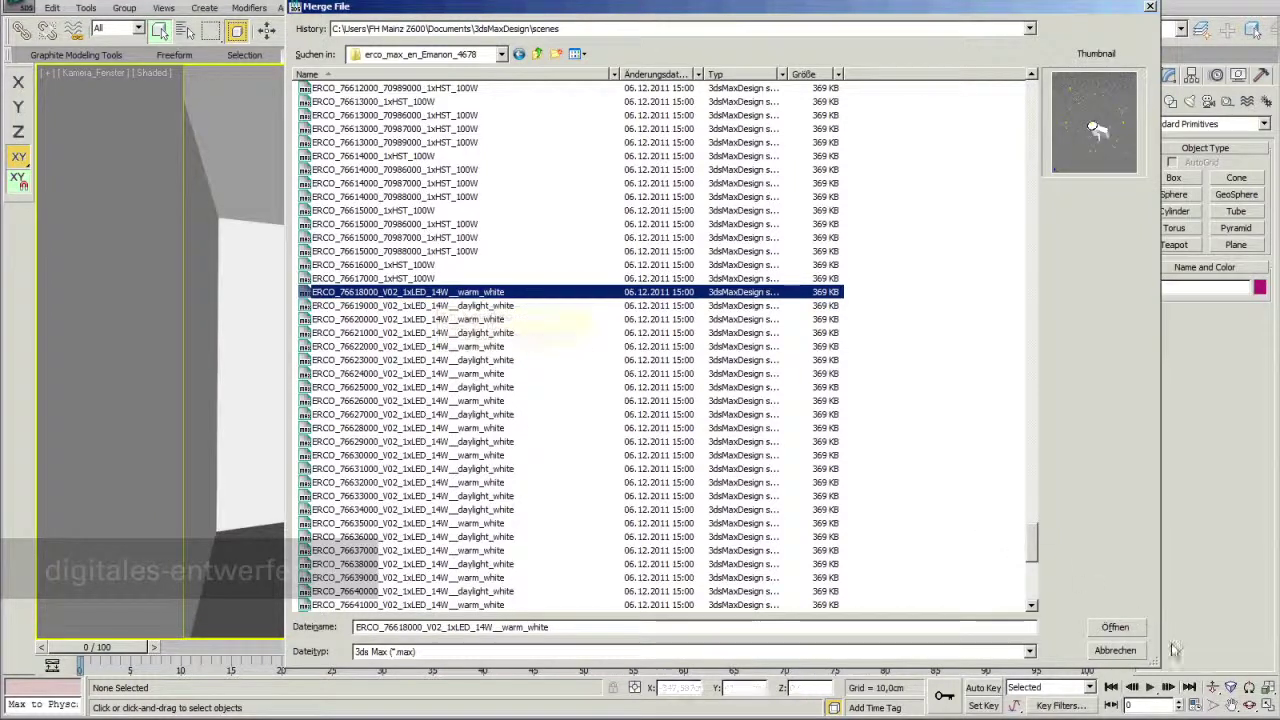
left_click(1116, 628)
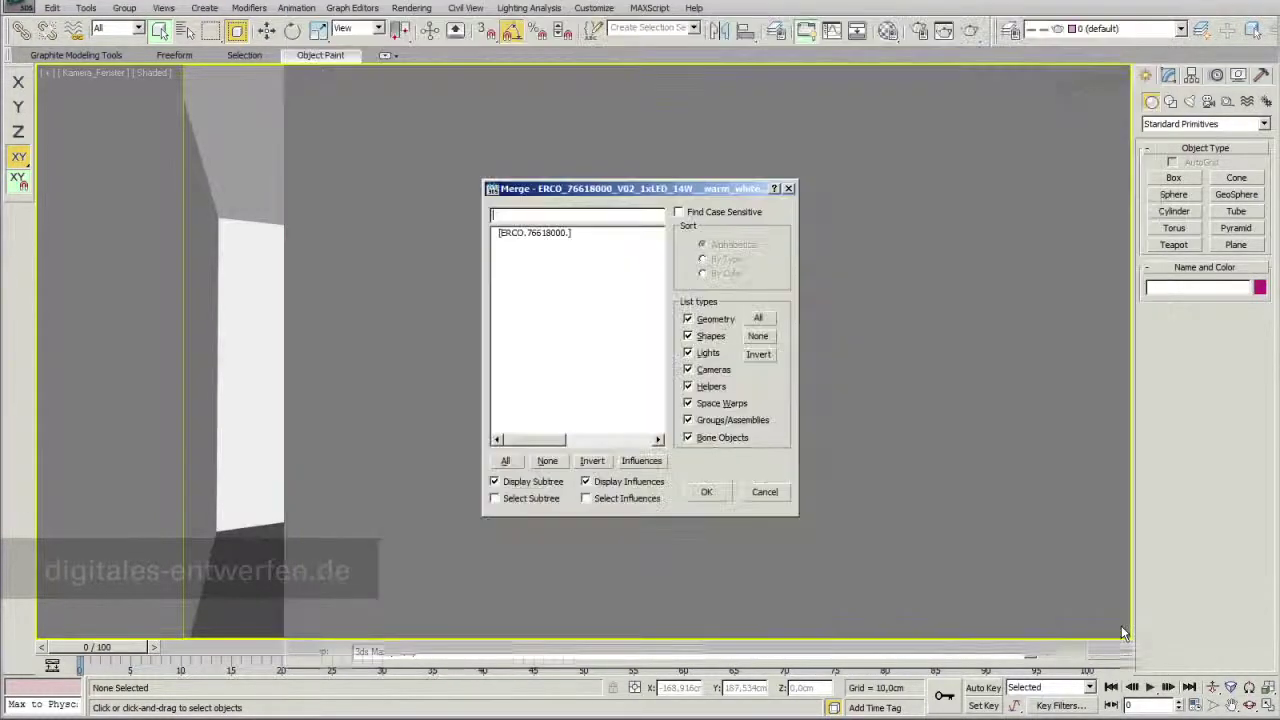
- Merge the [ERCO.76618000.] object and dismiss the Obsolete File warning
left_click(541, 240)
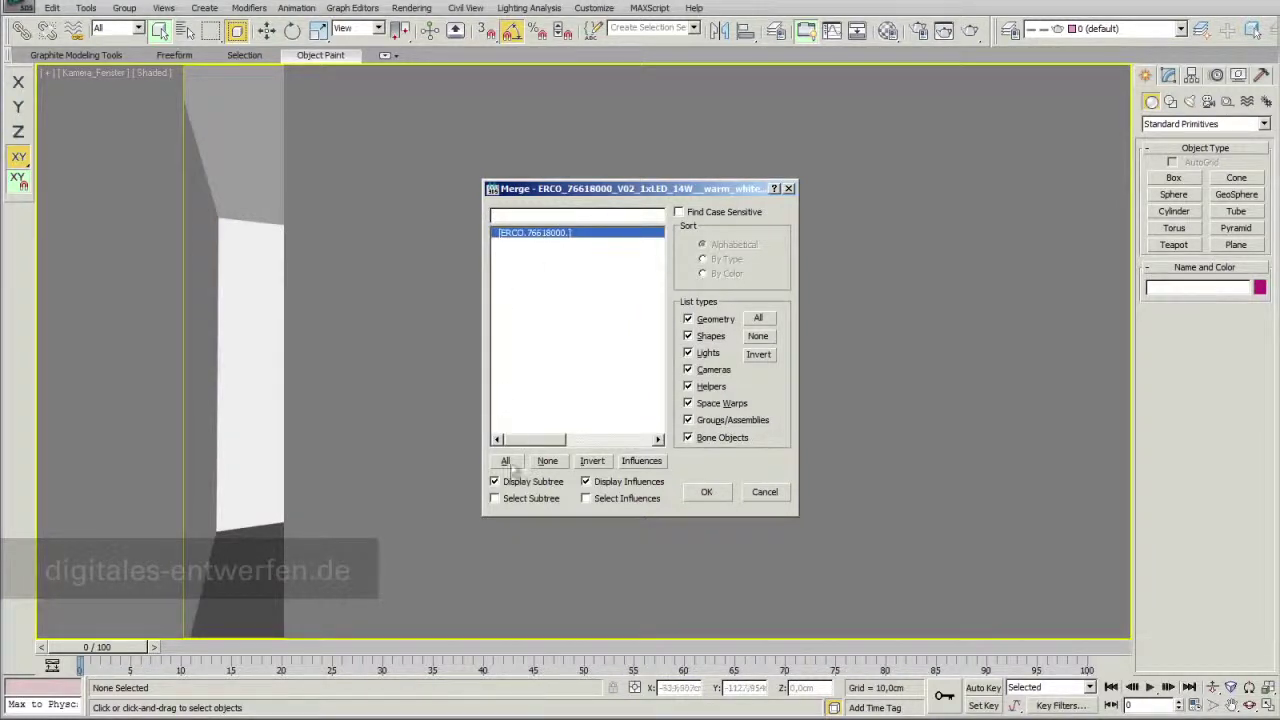
left_click(706, 493)
mouse_move(718, 368)
left_mouse_down()
mouse_move(658, 290)
mouse_move(609, 286)
left_mouse_up()
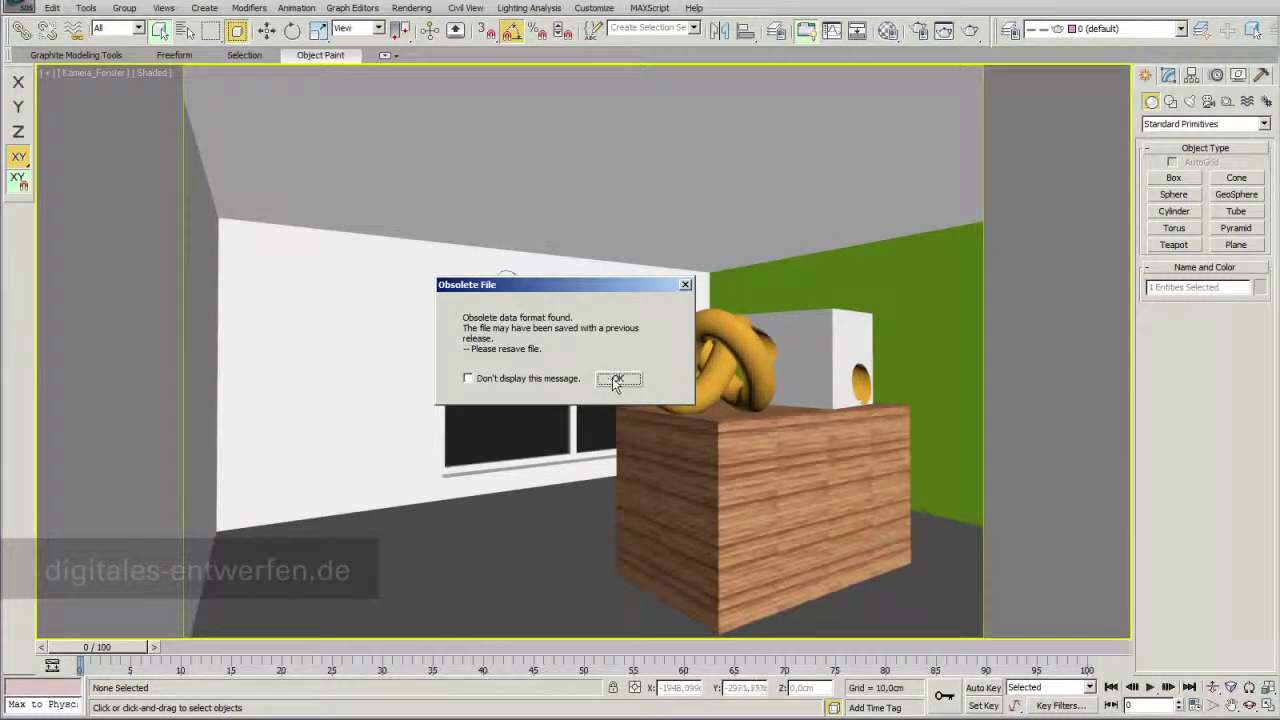
left_click(617, 381)
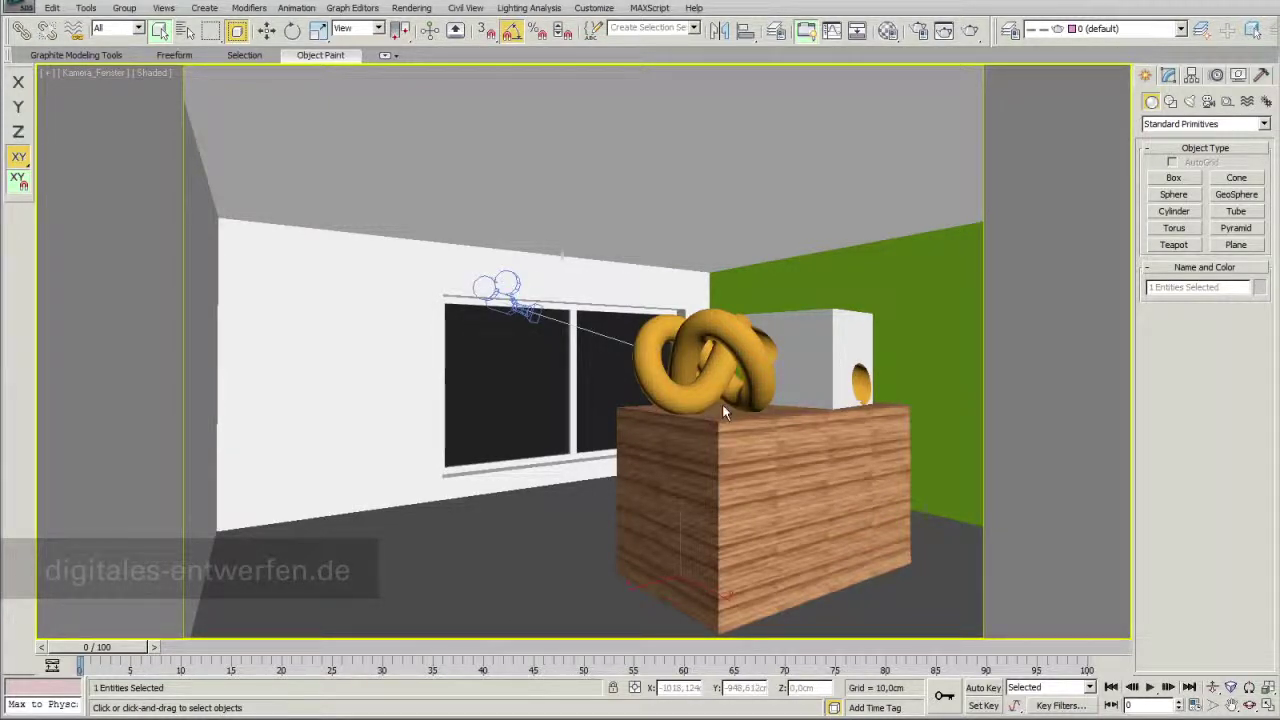
- In a wireframe Top view, move the luminaire out from under the knot
key("t")
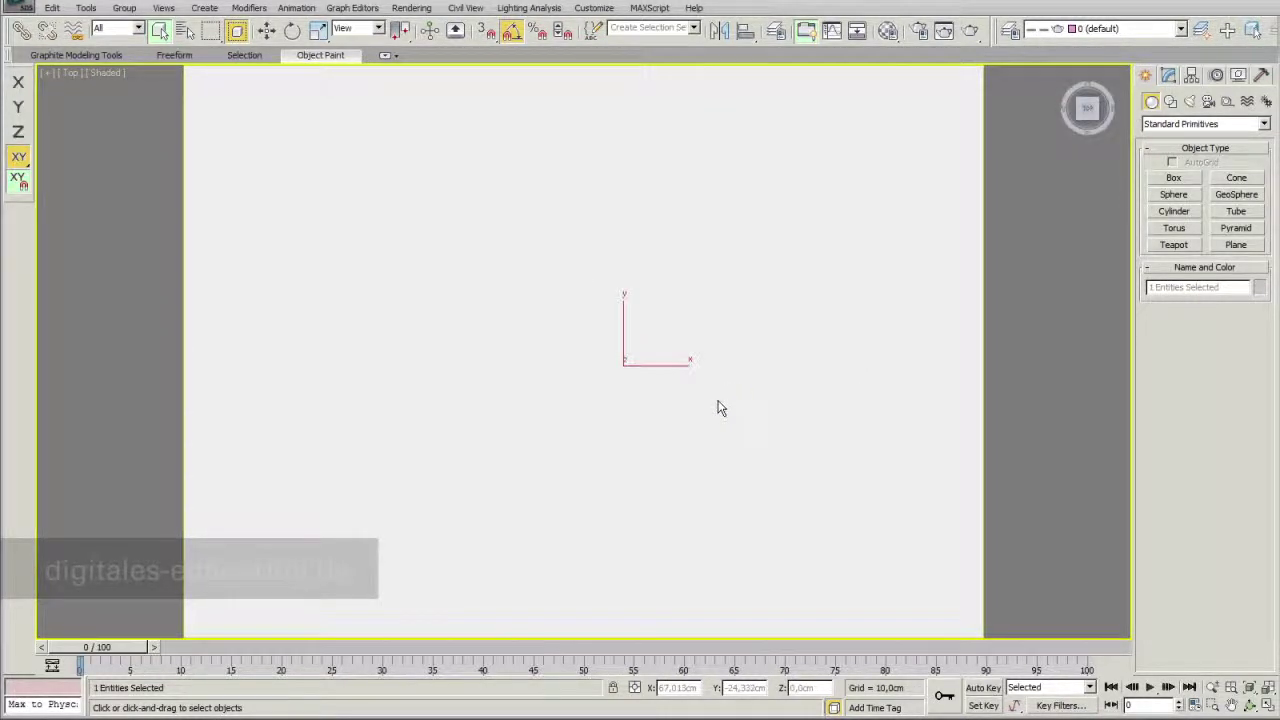
key("F3")
scroll(708, 429, "up", 3)
scroll(650, 340, "up", 1)
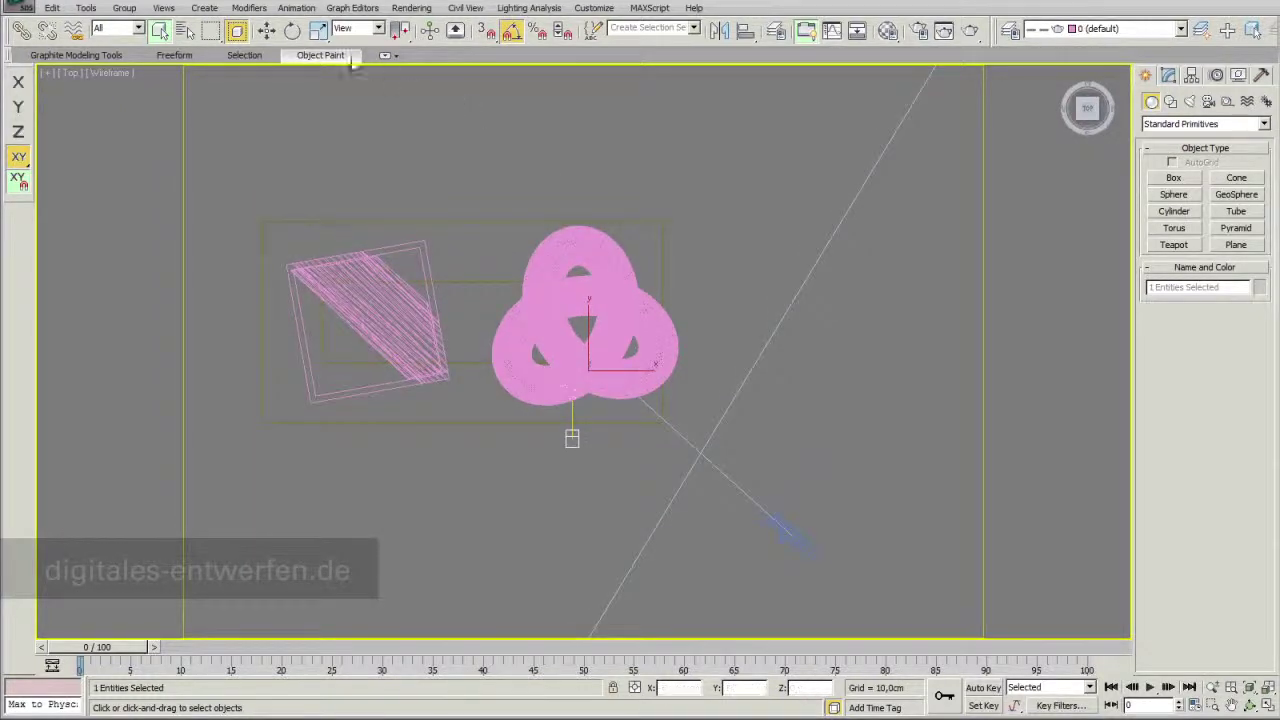
left_click(267, 31)
left_click_drag(601, 360, 571, 451)
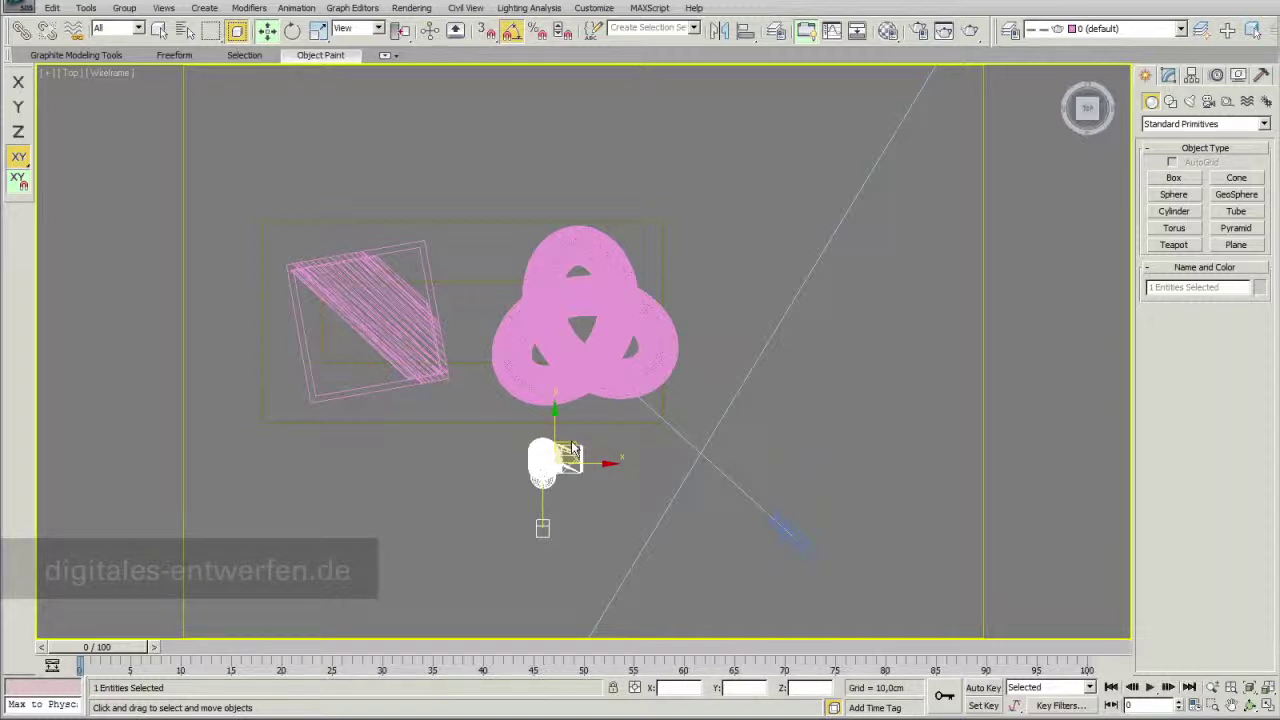
- In the Front view, raise the luminaire up to the height of the knot
key("f")
scroll(578, 293, "up", 2)
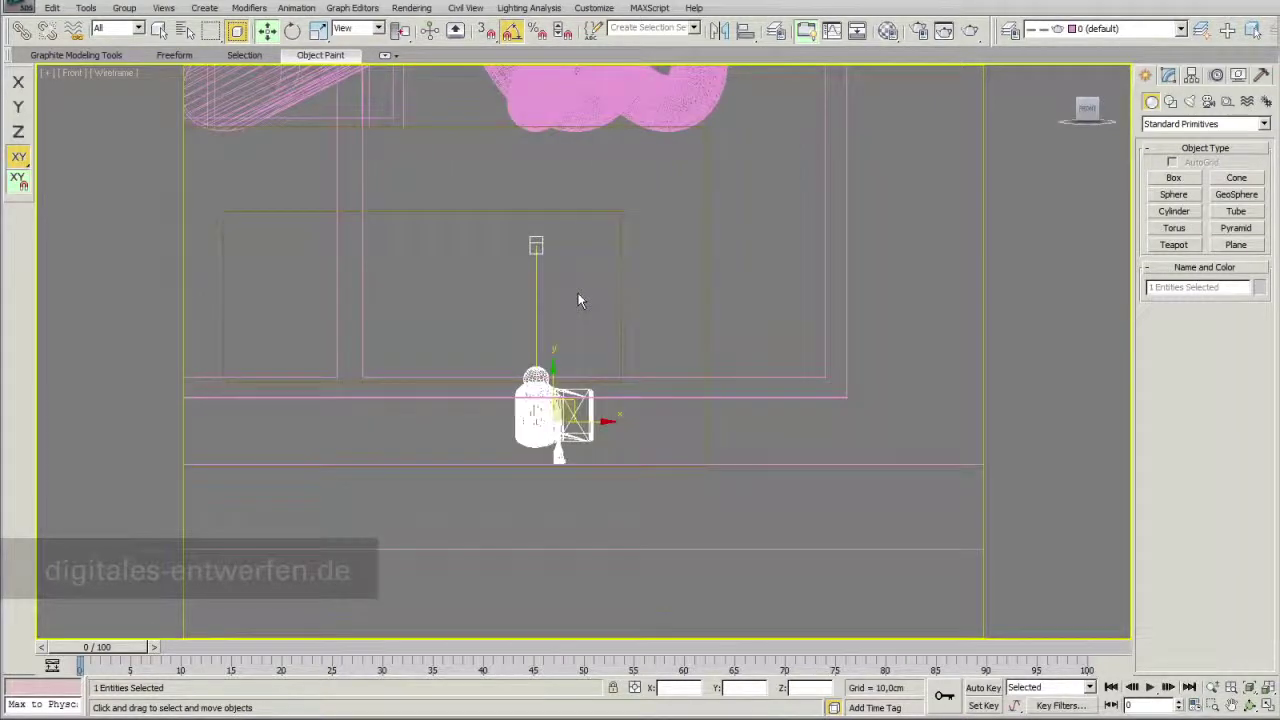
scroll(584, 375, "up", 2)
scroll(580, 402, "down", 5)
scroll(603, 491, "up", 1)
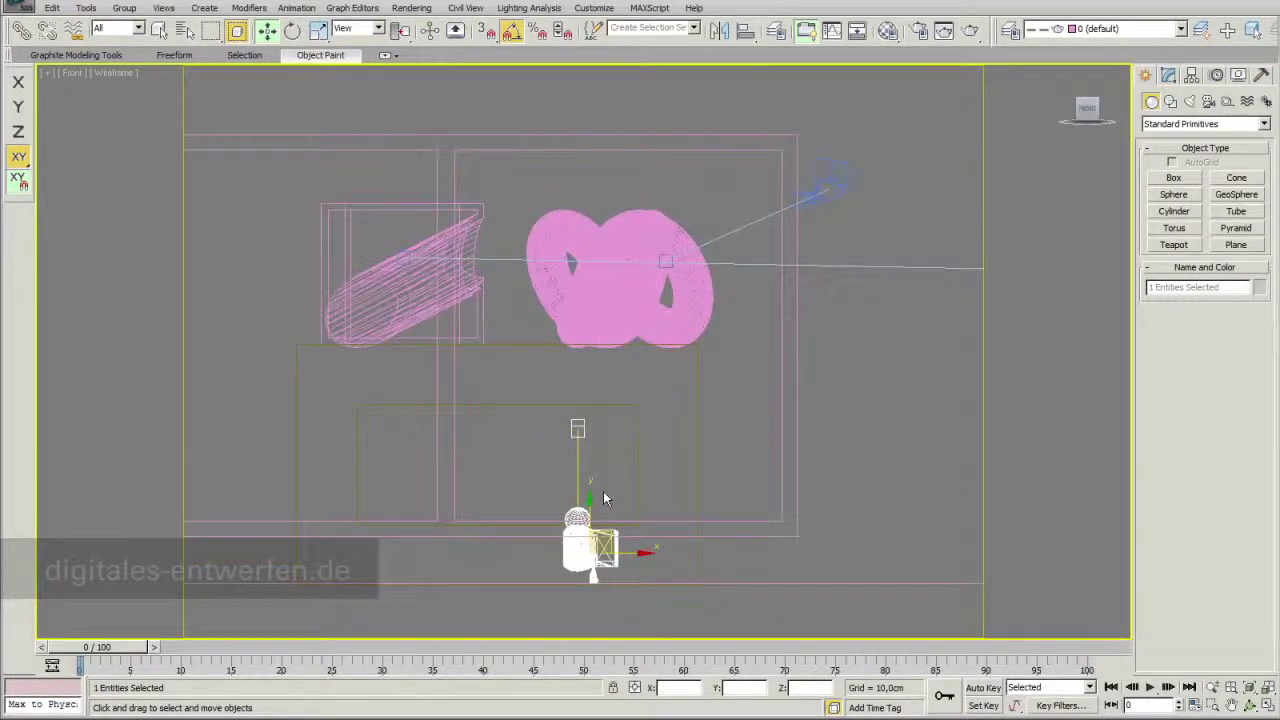
left_click_drag(604, 531, 598, 215)
scroll(602, 318, "down", 2)
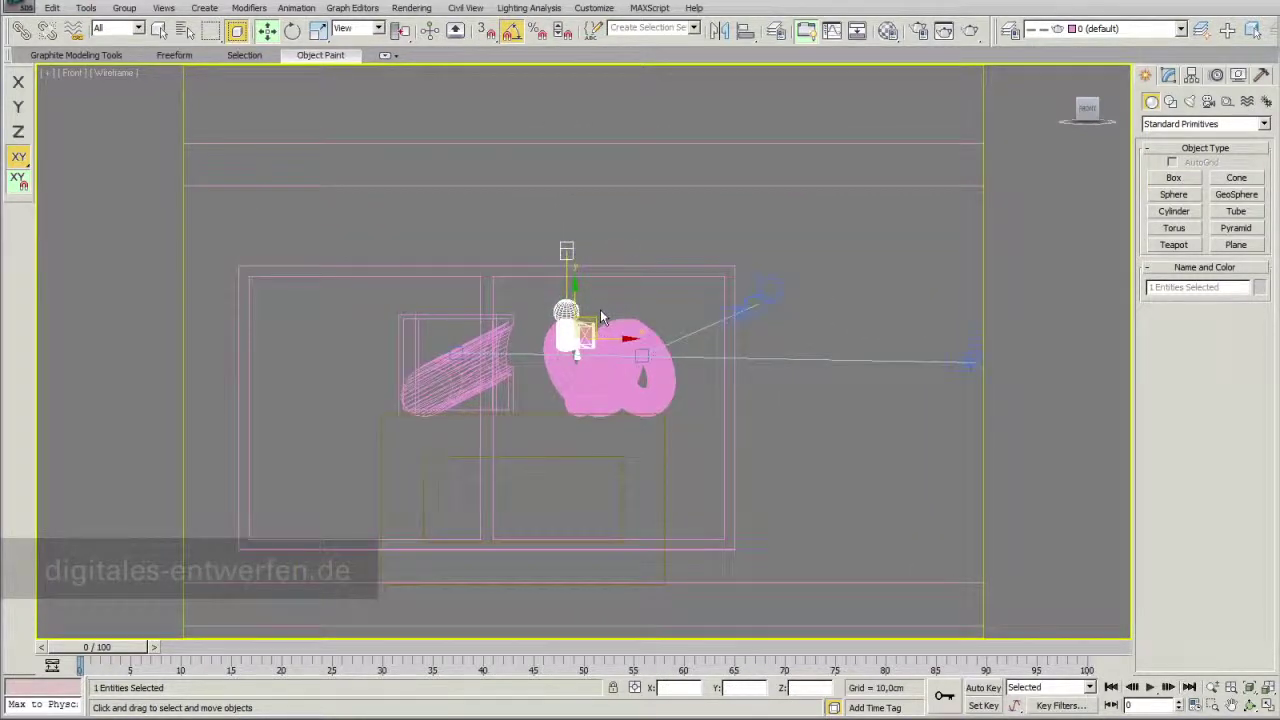
scroll(600, 320, "up", 2)
scroll(590, 322, "up", 3)
scroll(572, 325, "up", 1)
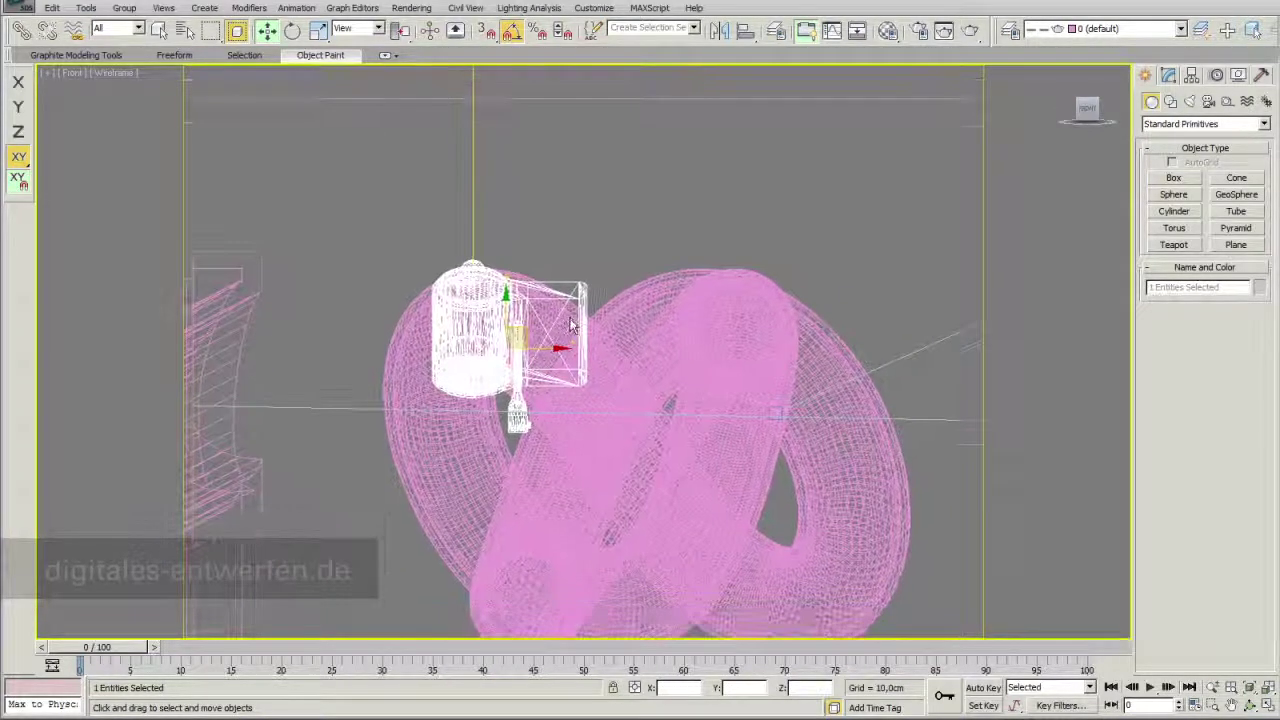
middle_click_drag(571, 325, 581, 305)
- Rotate the ERCO luminaire around its X axis
left_click(293, 30)
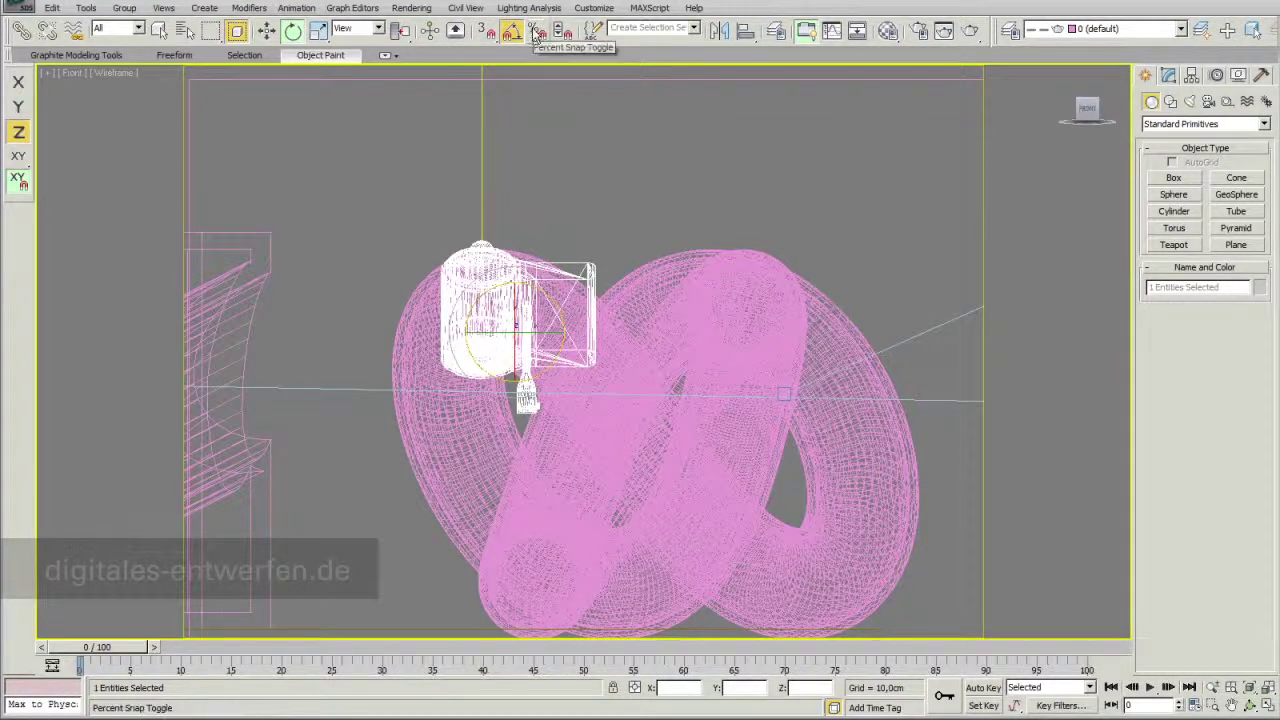
left_click_drag(517, 318, 519, 420)
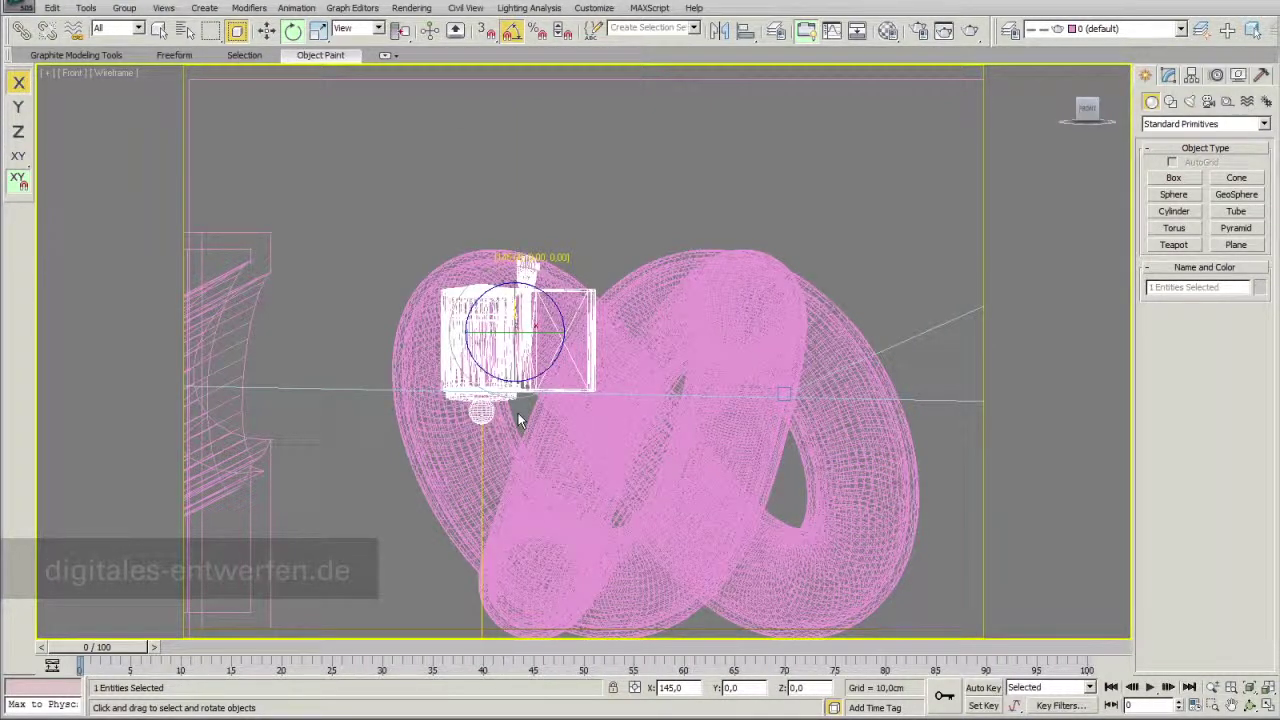
left_click_drag(519, 420, 523, 409)
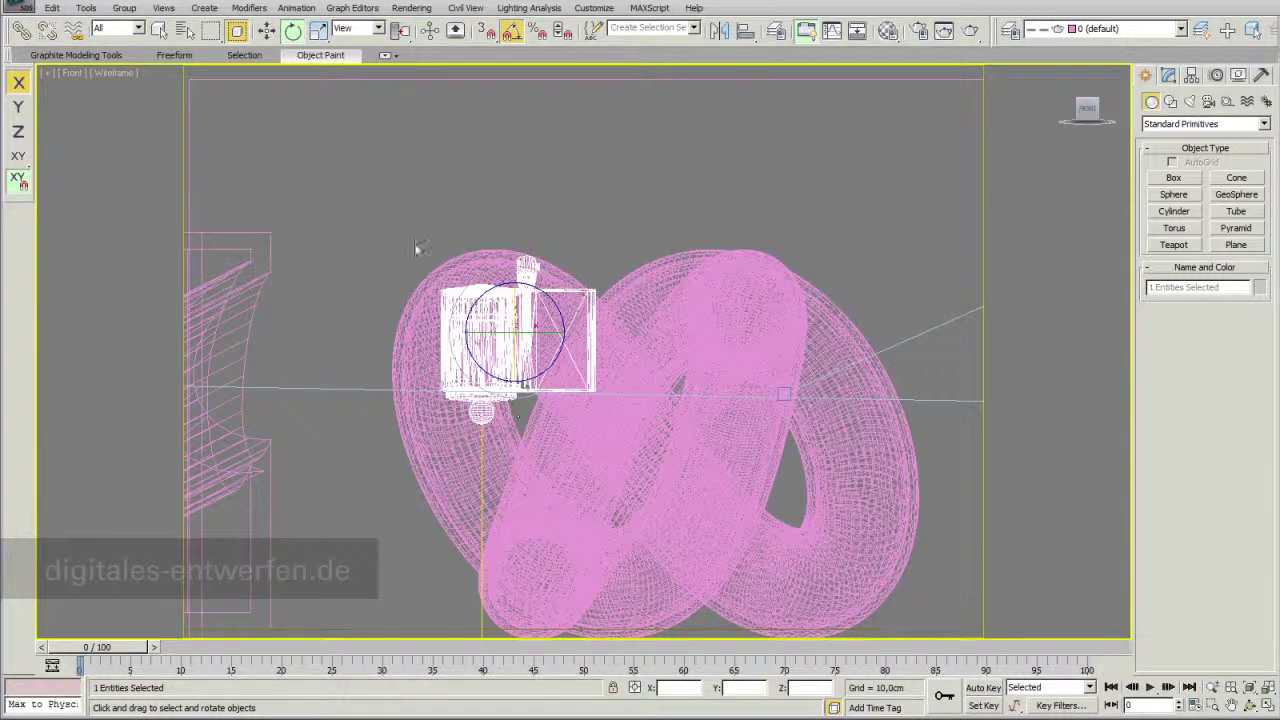
- In the Top view, move the luminaire to sit directly beside the knot
key("t")
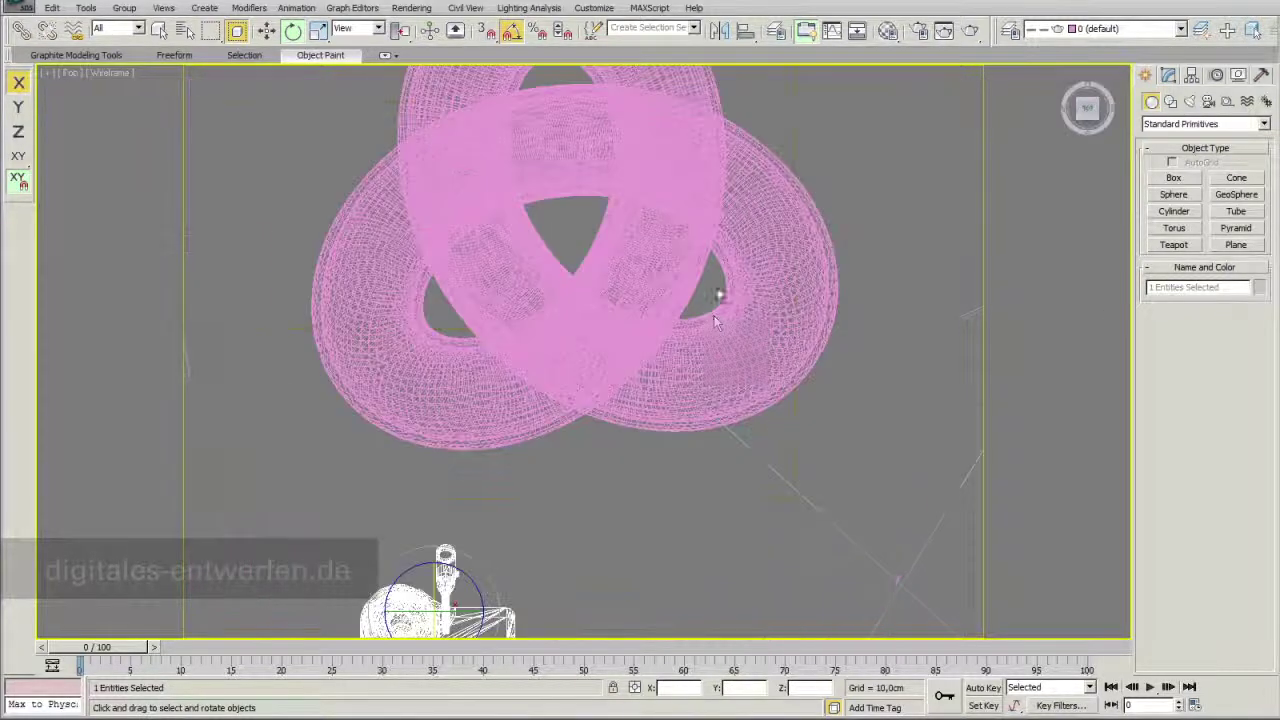
scroll(698, 305, "up", 3)
left_click(266, 30)
mouse_move(617, 393)
left_mouse_down()
mouse_move(489, 248)
mouse_move(559, 243)
left_mouse_up()
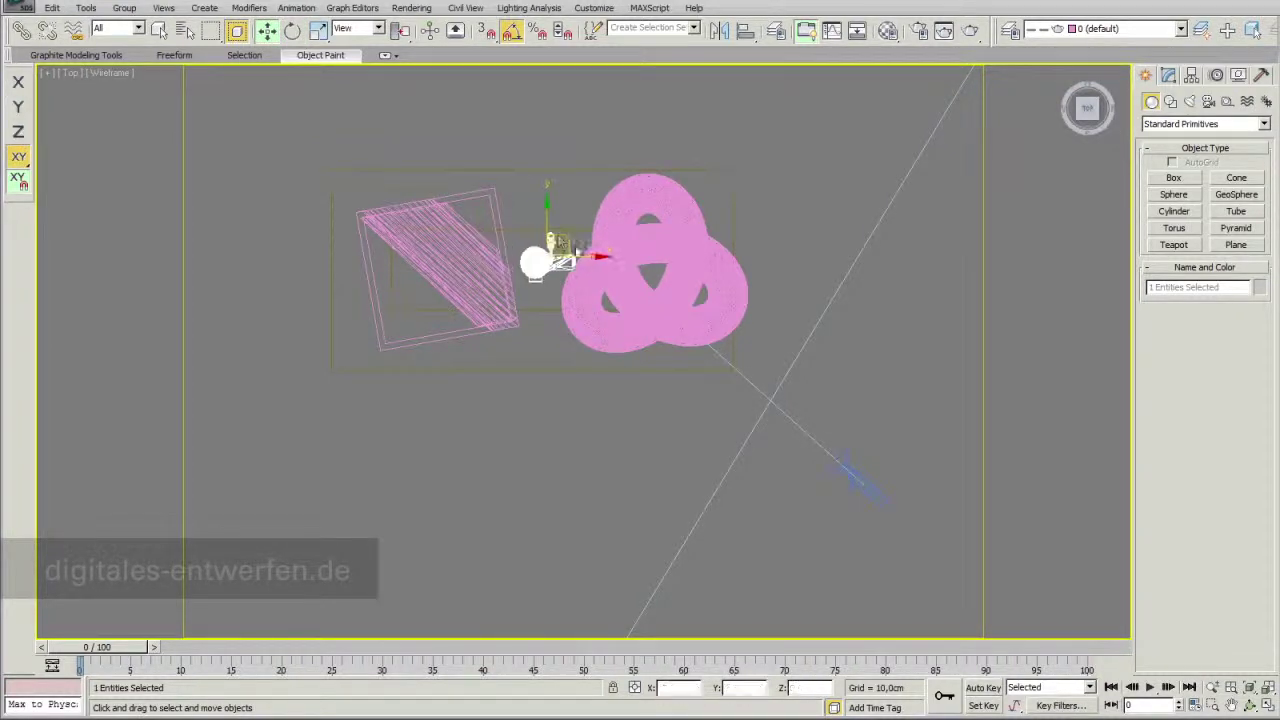
left_click(73, 75)
mouse_move(103, 90)
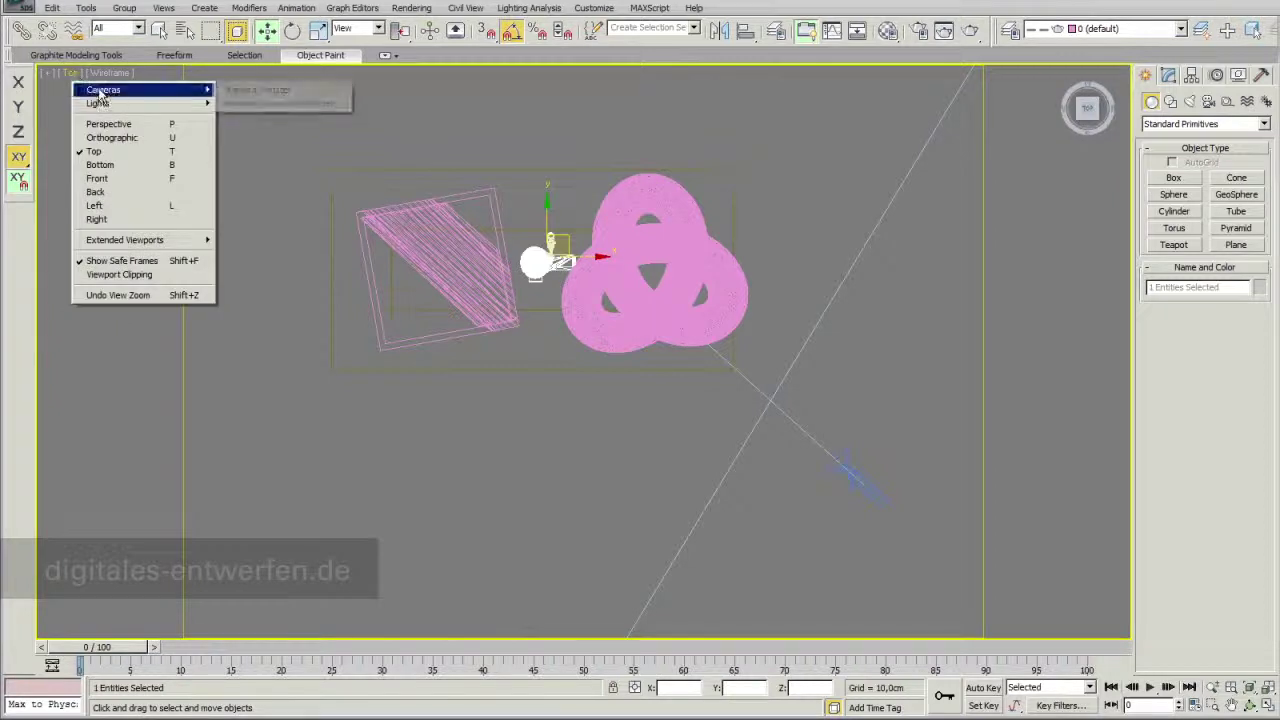
- Switch the viewport to the Kamera_Fenster camera with Realistic shading
left_click(275, 91)
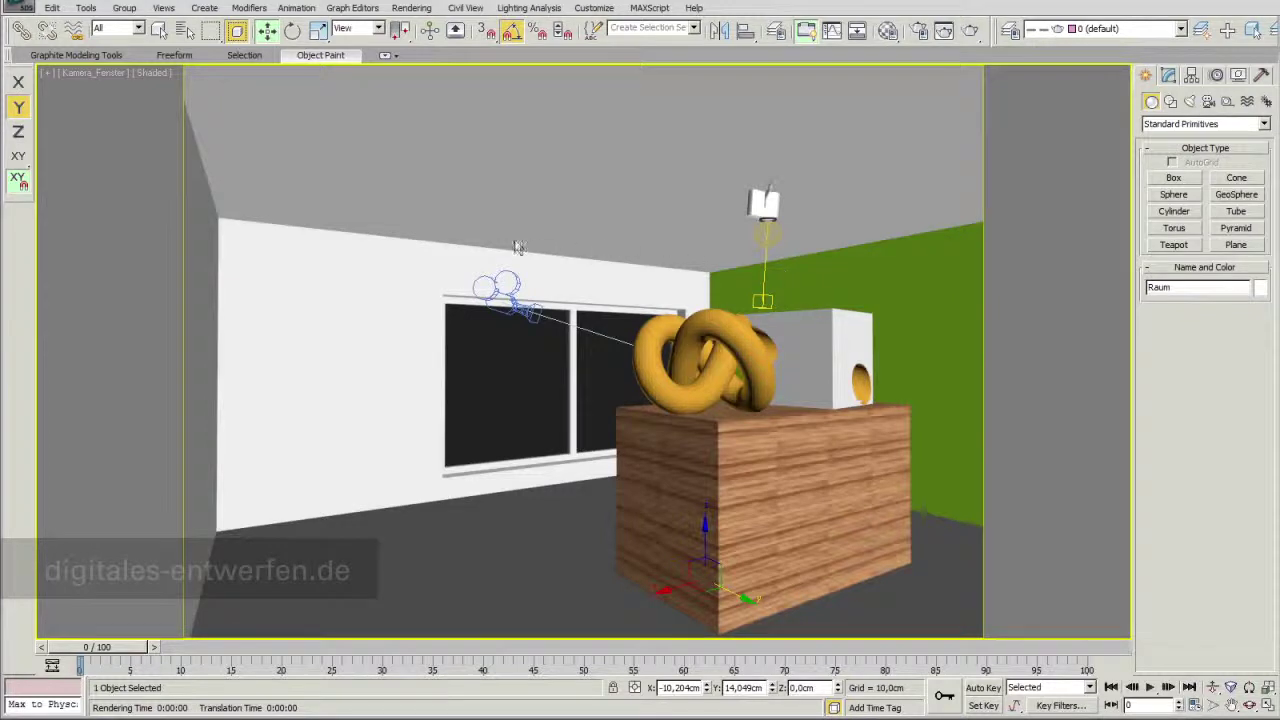
left_click(156, 74)
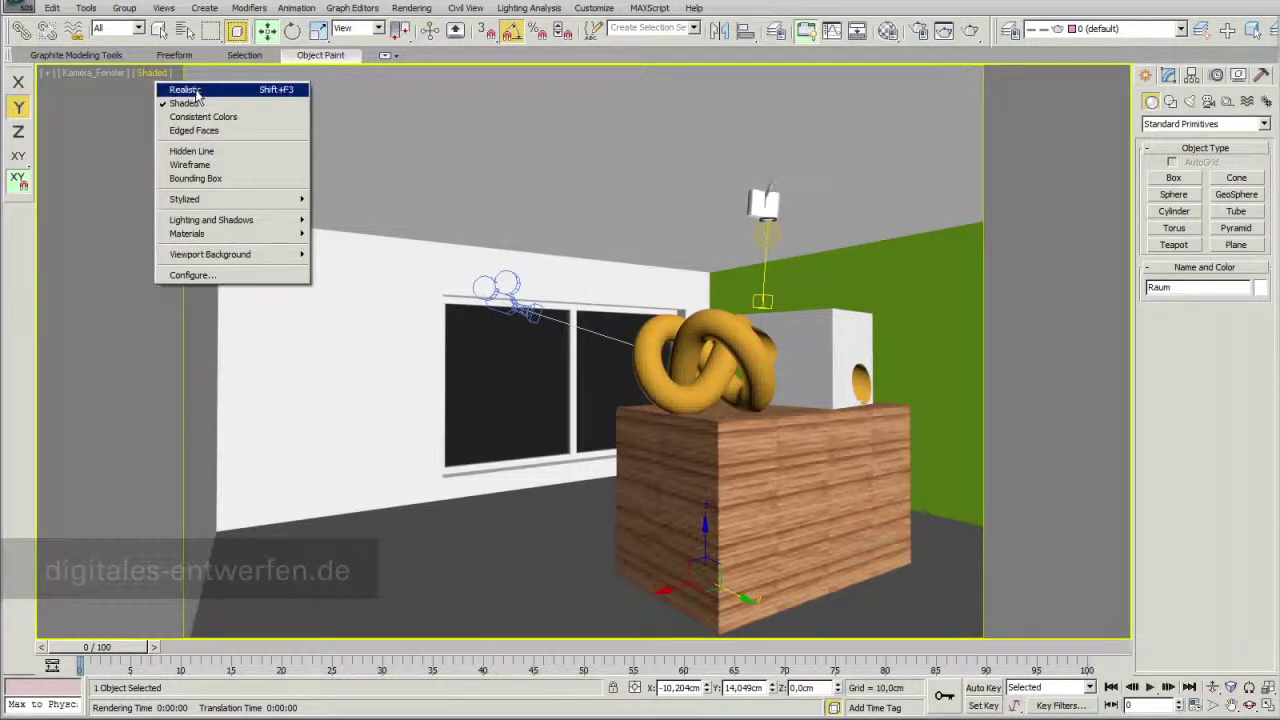
left_click(185, 90)
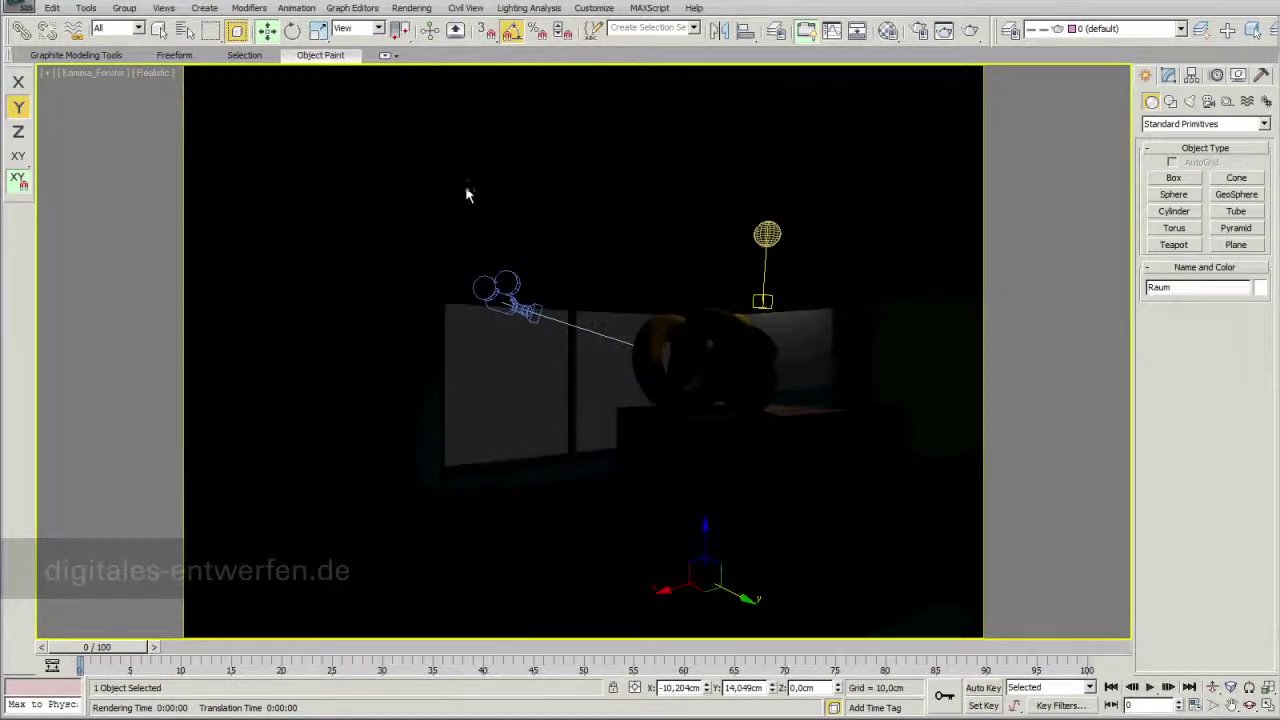
left_click(411, 8)
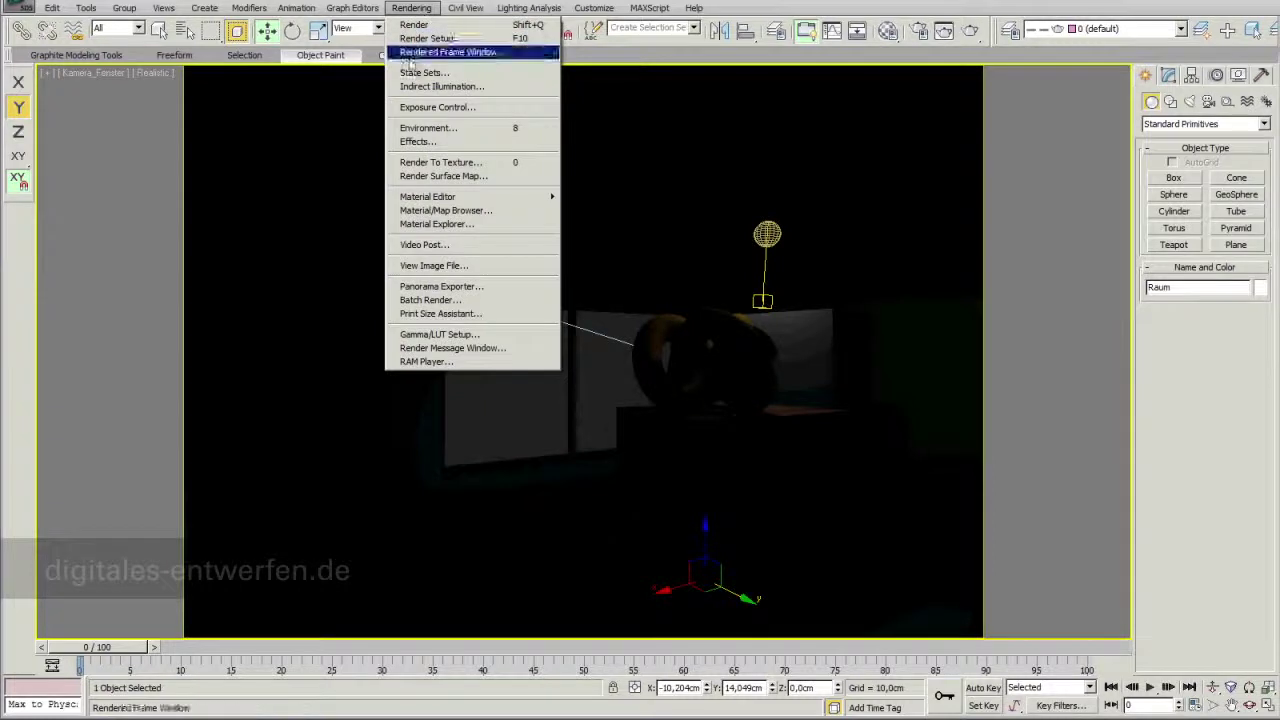
- Lower the exposure value to 6,0 and render a preview, which flags the missing IES file
left_click(426, 107)
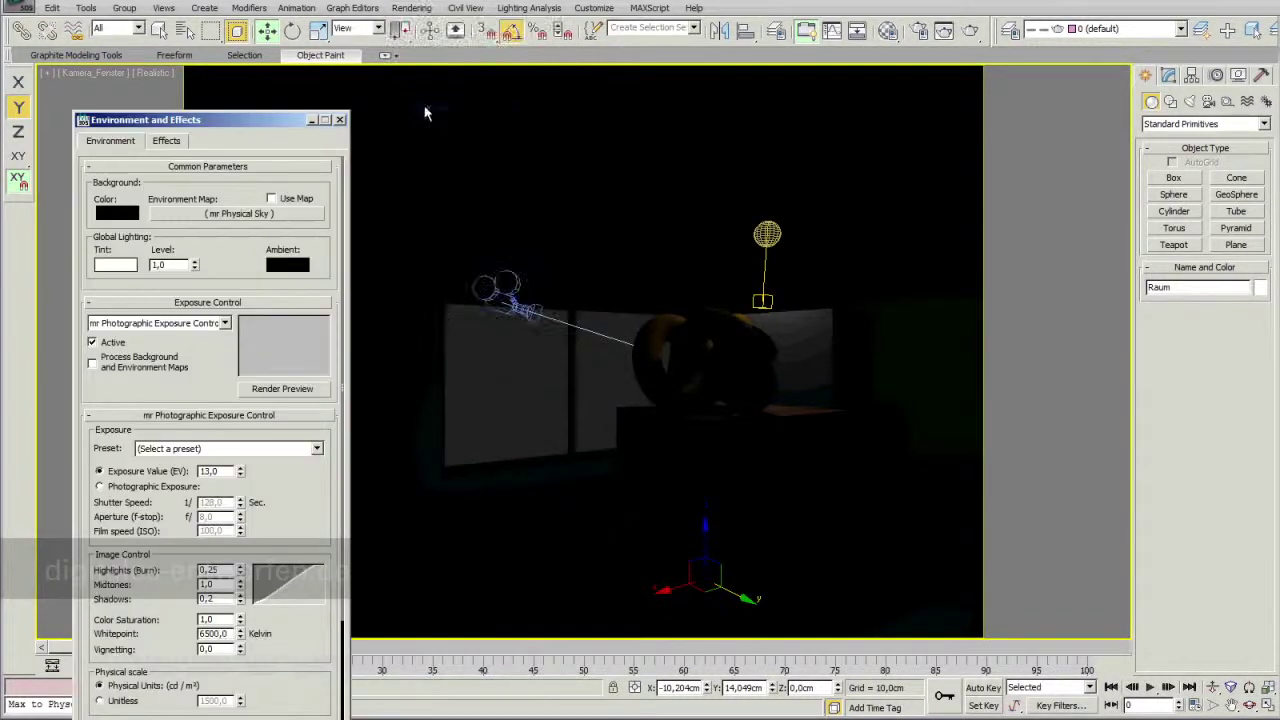
left_click_drag(275, 129, 281, 79)
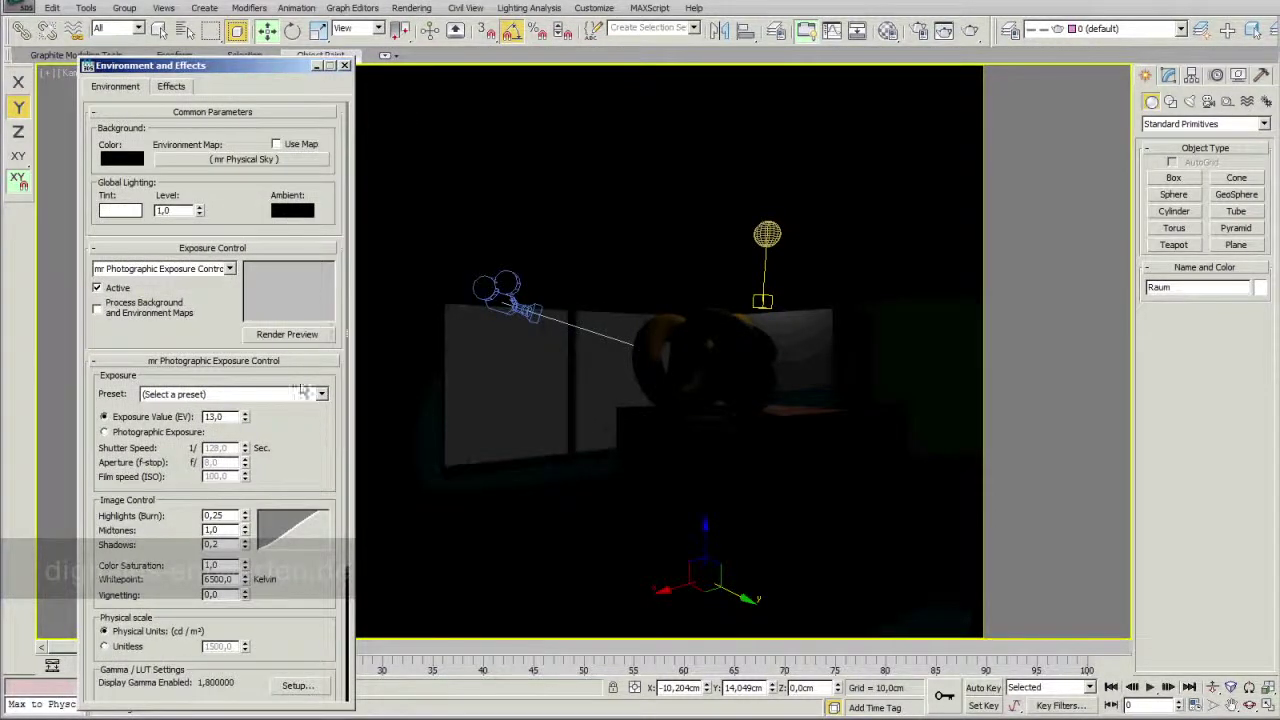
left_click_drag(244, 420, 249, 440)
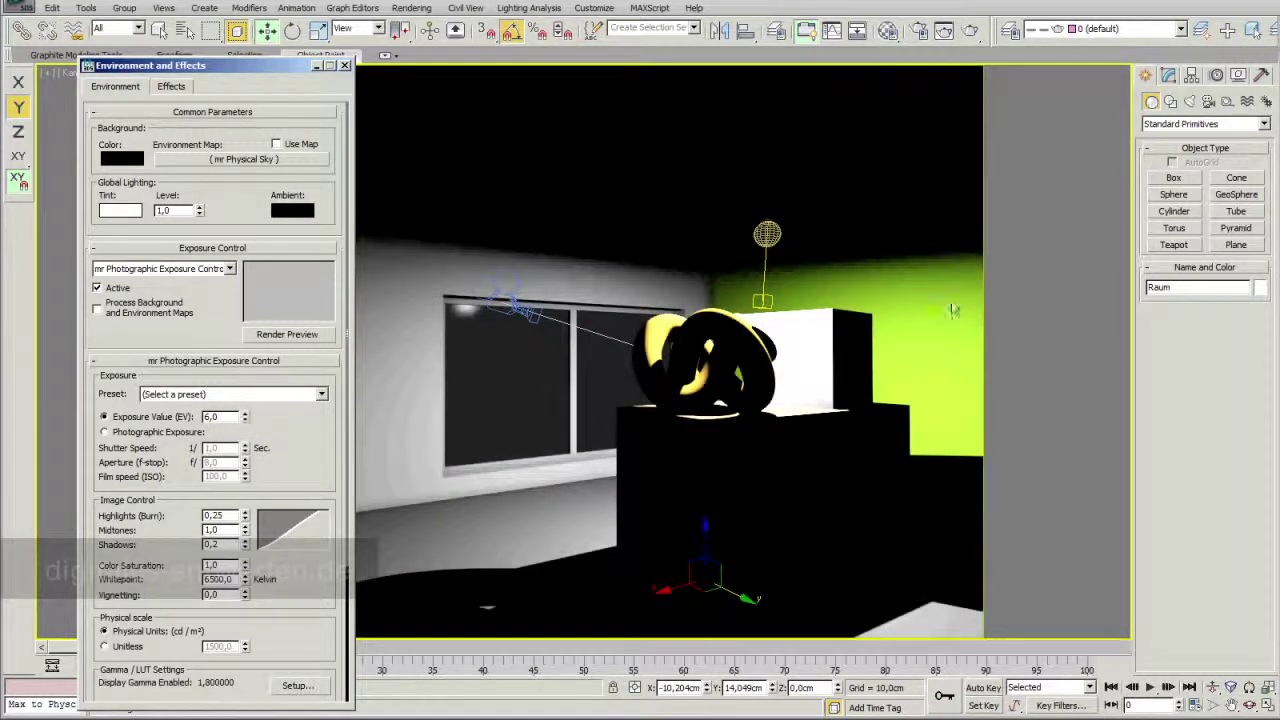
left_click_drag(250, 66, 199, 70)
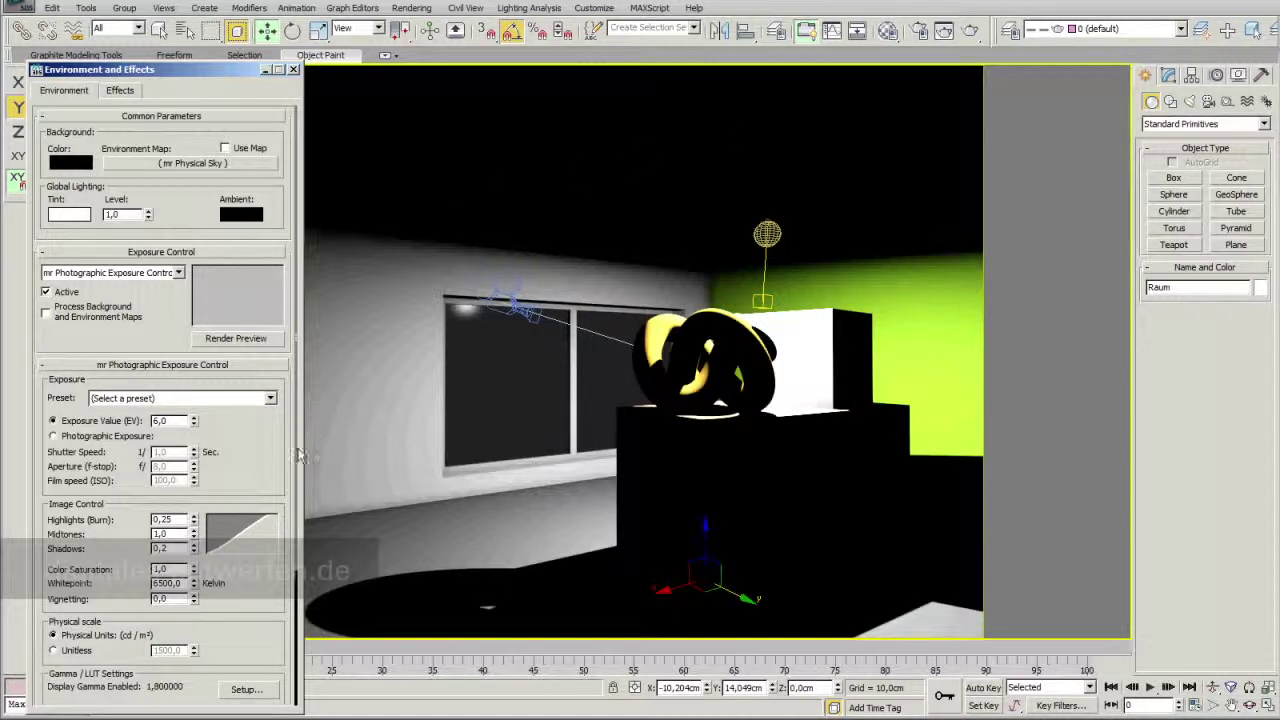
left_click(236, 338)
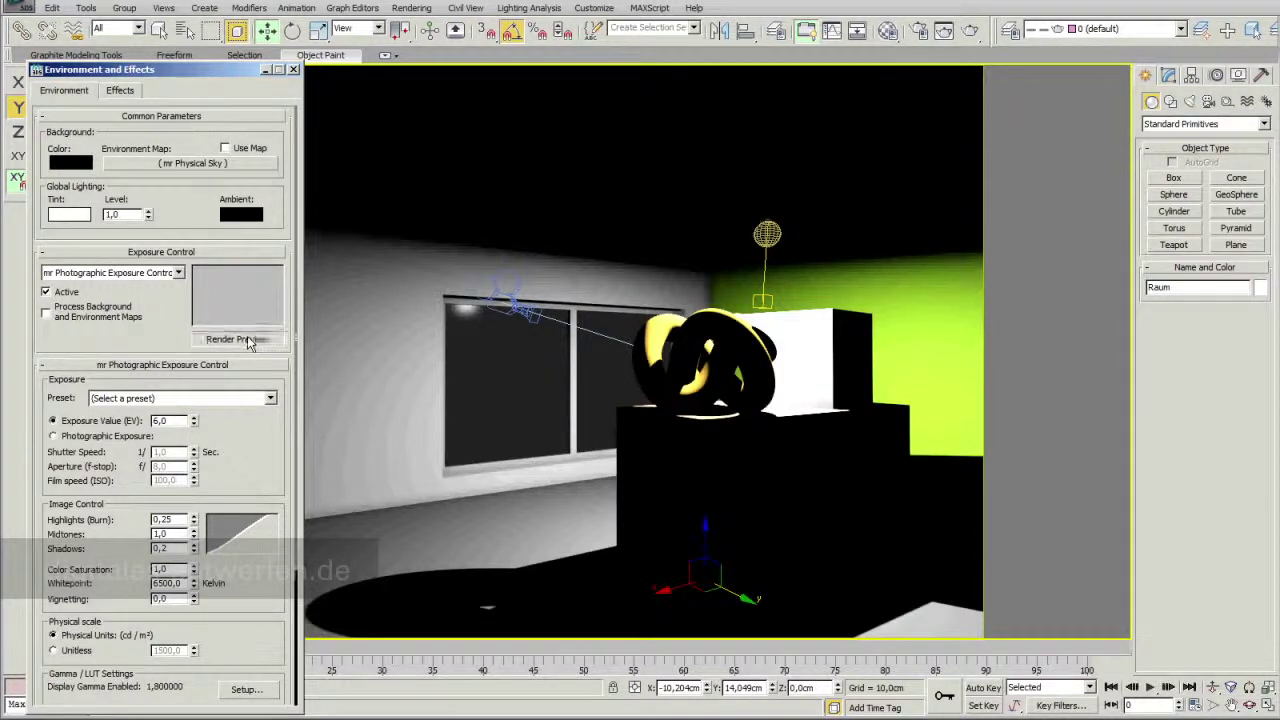
left_click_drag(567, 250, 504, 236)
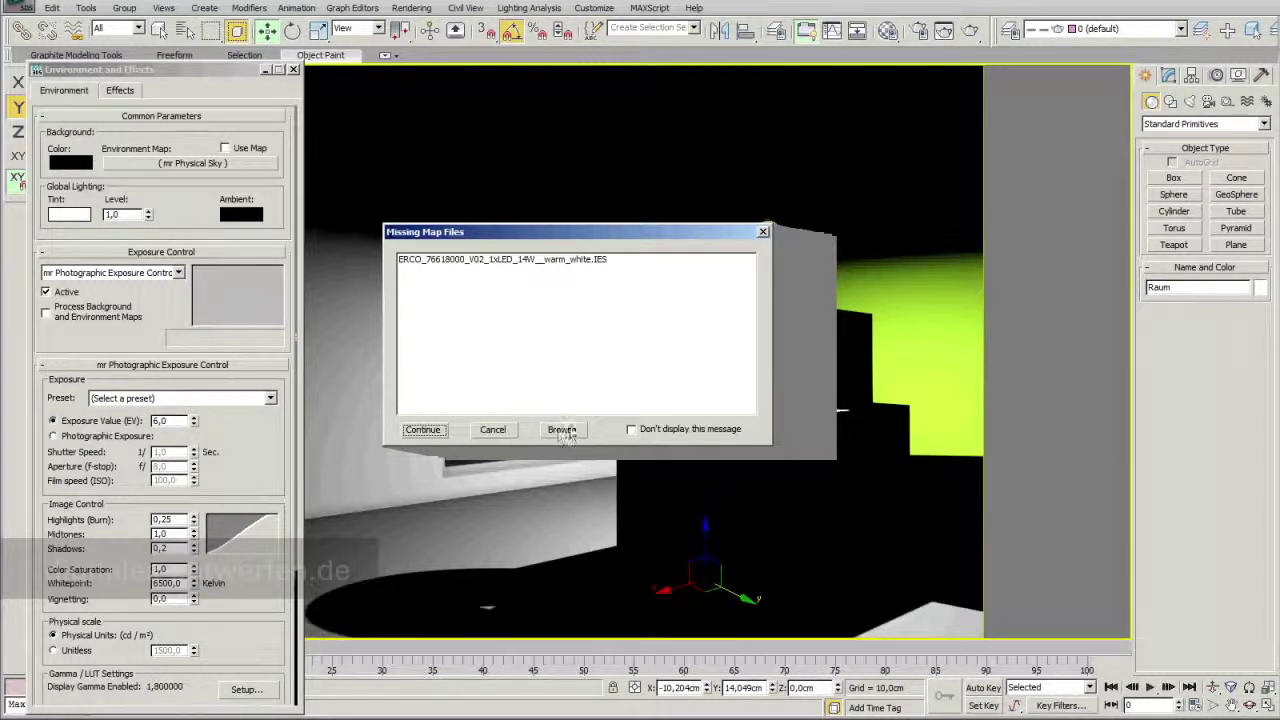
- Browse to Desktop > IDrop > erco_ies_en_Emanon_4678 as a new external file path
left_click(563, 432)
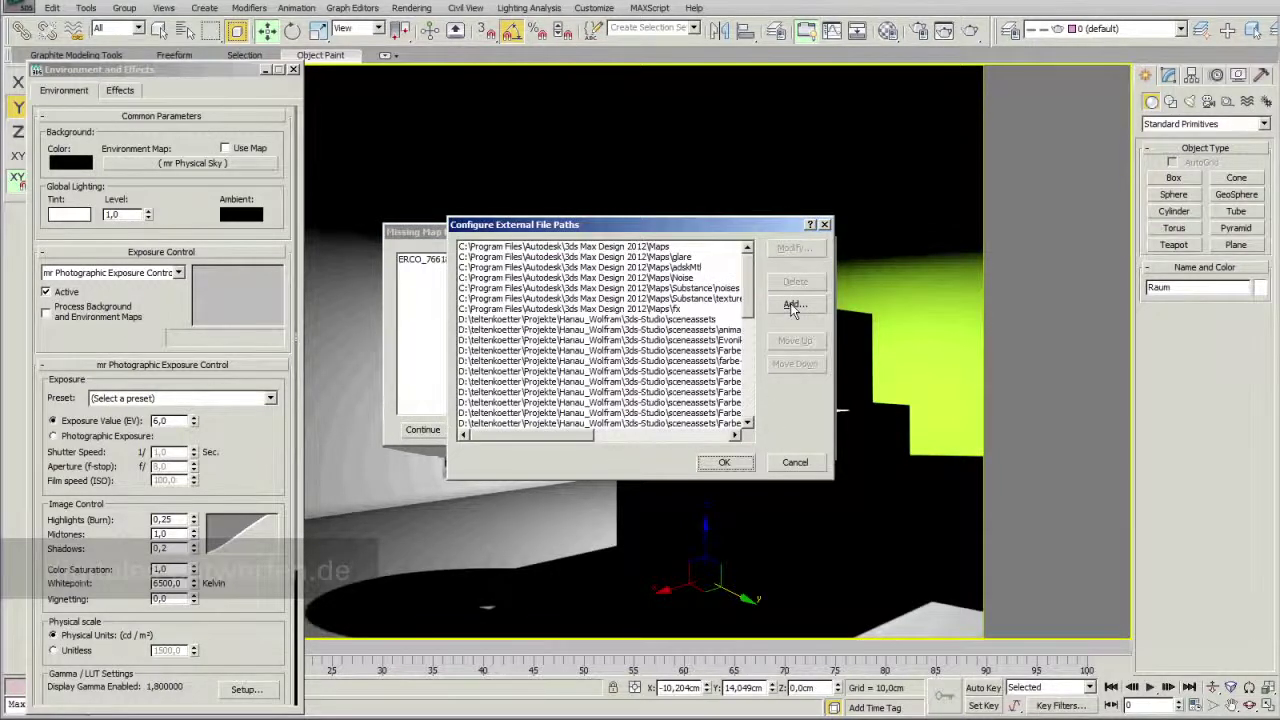
left_click(792, 304)
left_click(666, 264)
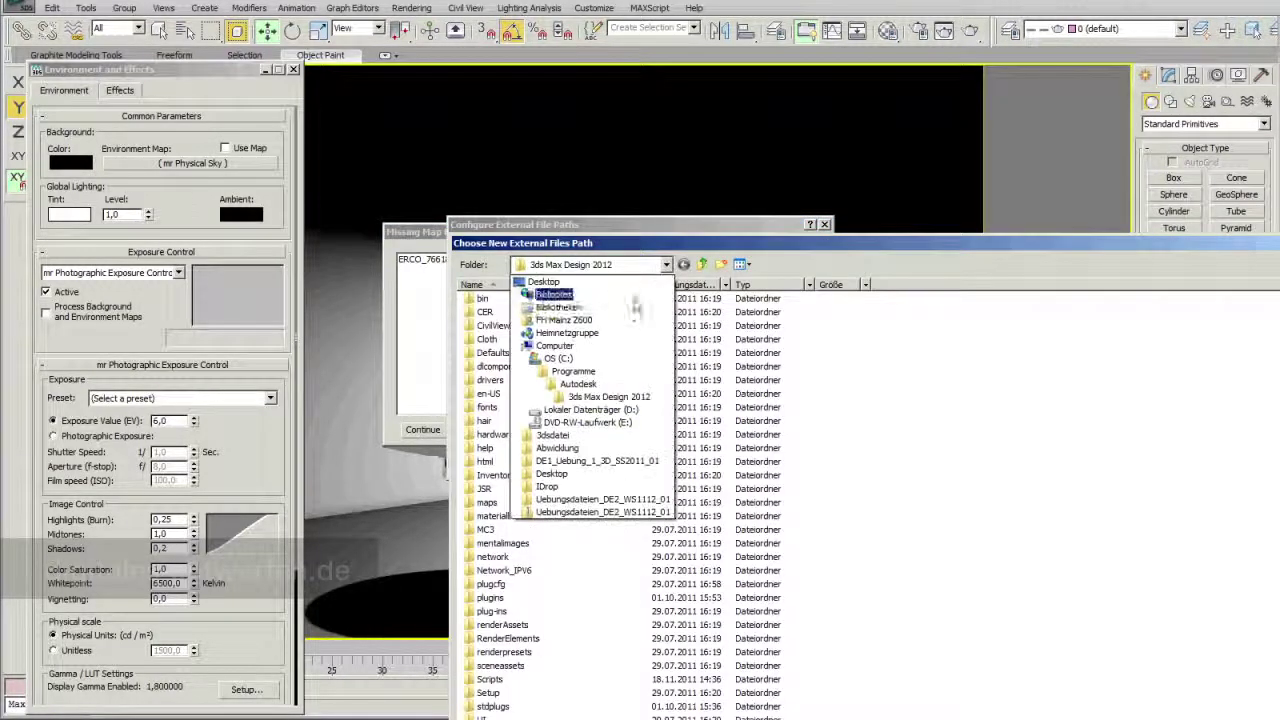
left_click(598, 286)
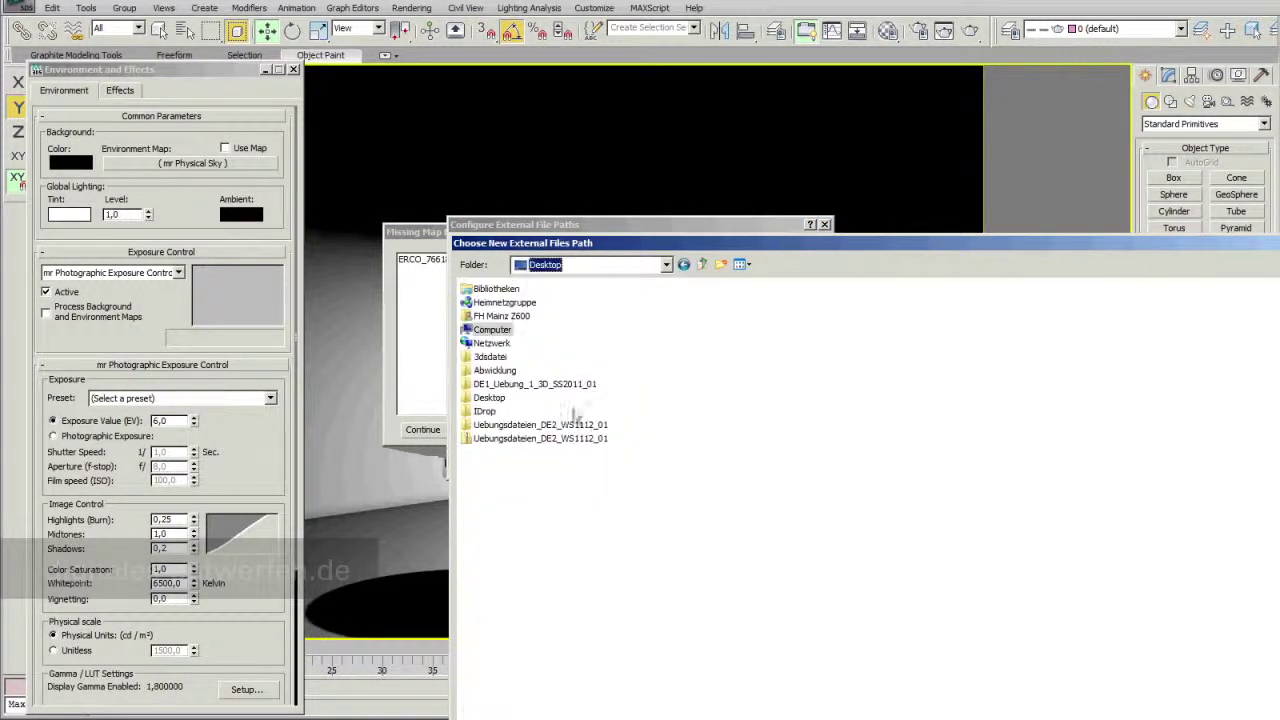
double_click(482, 411)
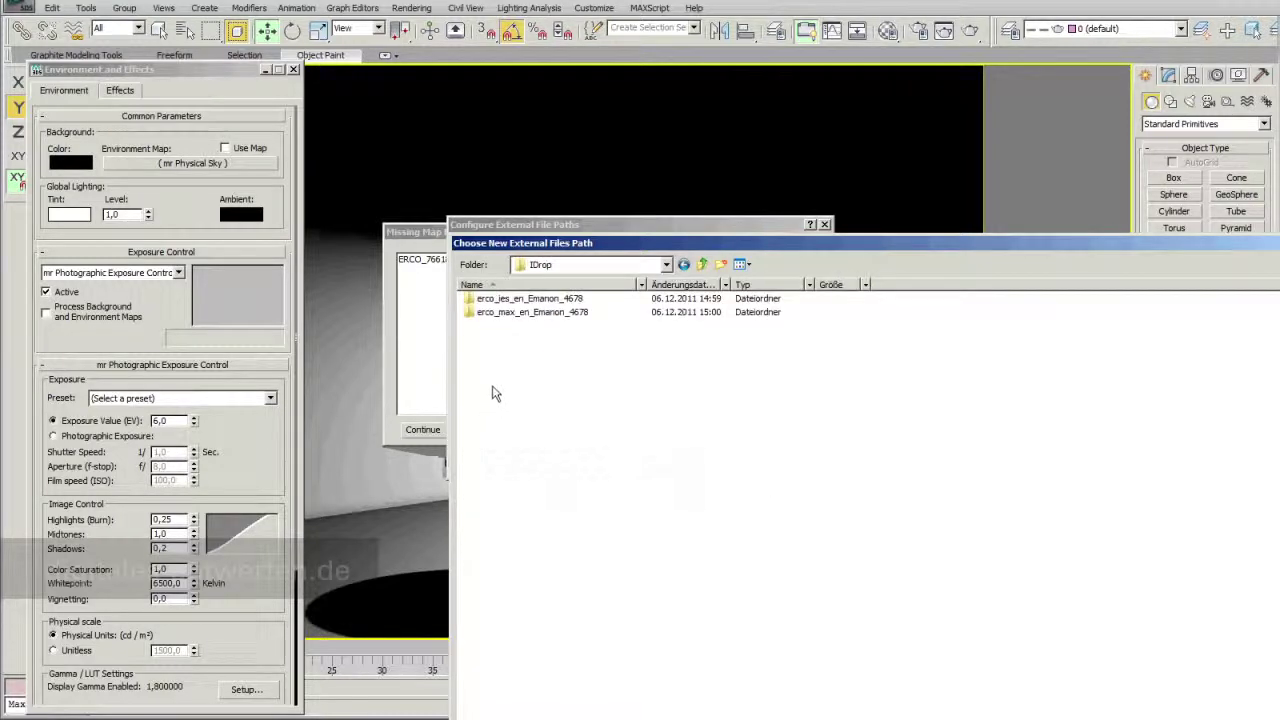
left_click(520, 300)
double_click(520, 300)
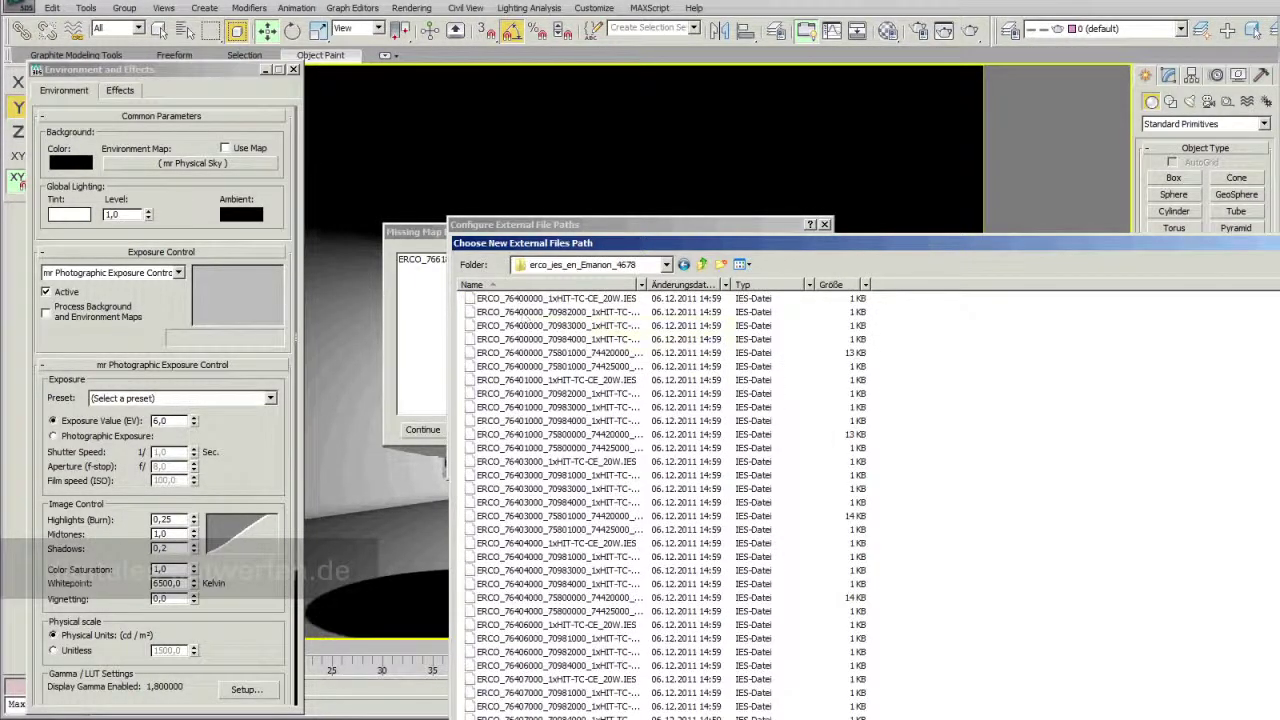
- Cancel the path setup without changes and switch to the Explorer window
key("Return")
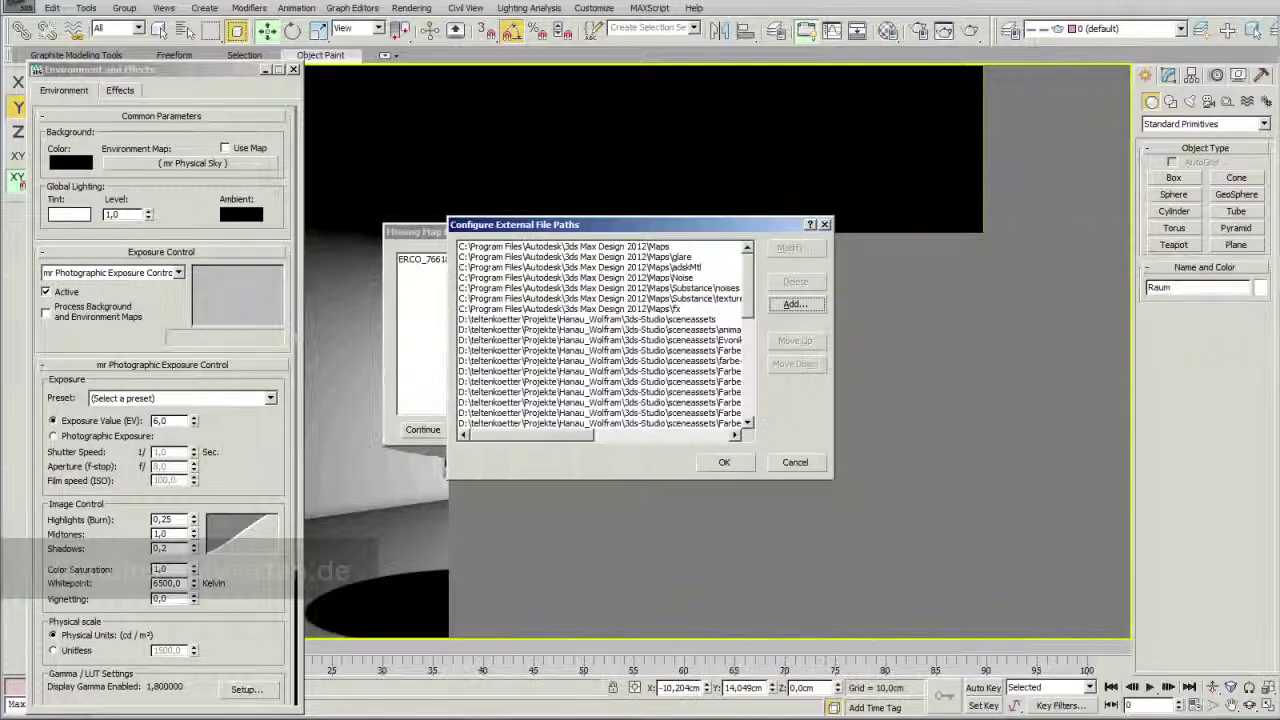
left_click(785, 465)
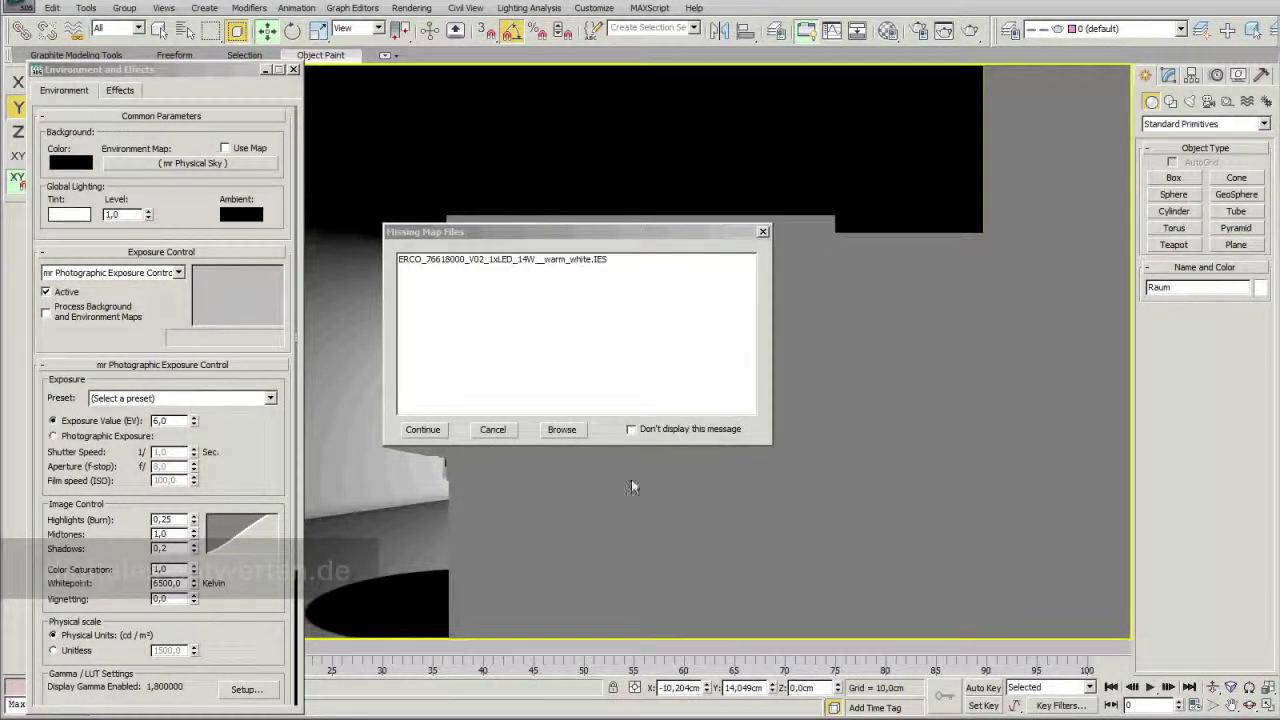
key("alt+Tab")
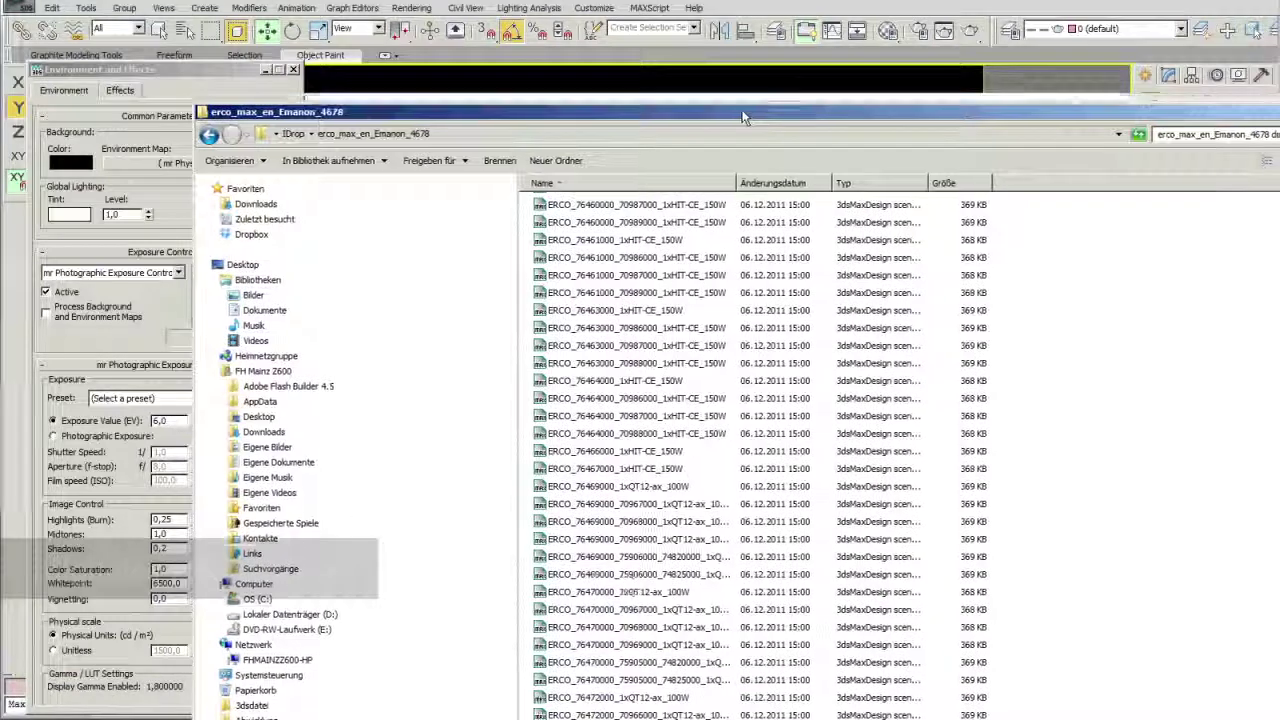
- Select and copy all IES files in the erco_ies_en_Emanon_4678 folder
left_click(208, 137)
double_click(565, 209)
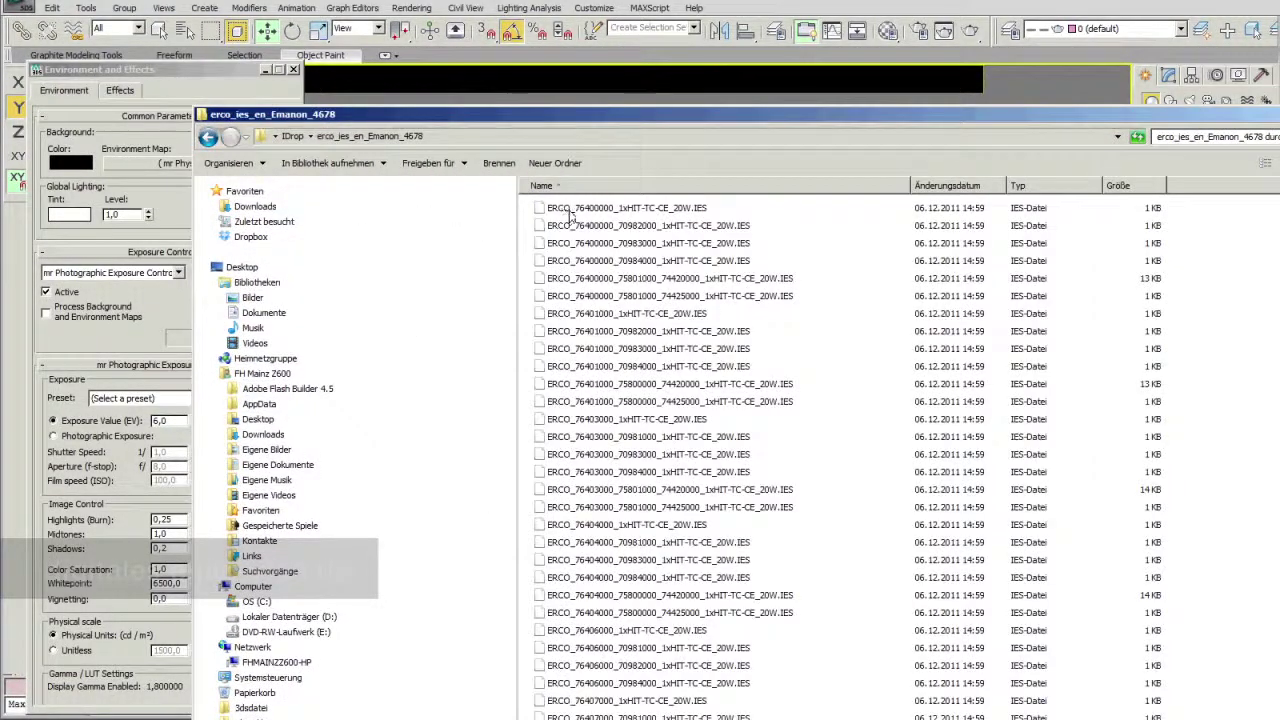
key("ctrl+a")
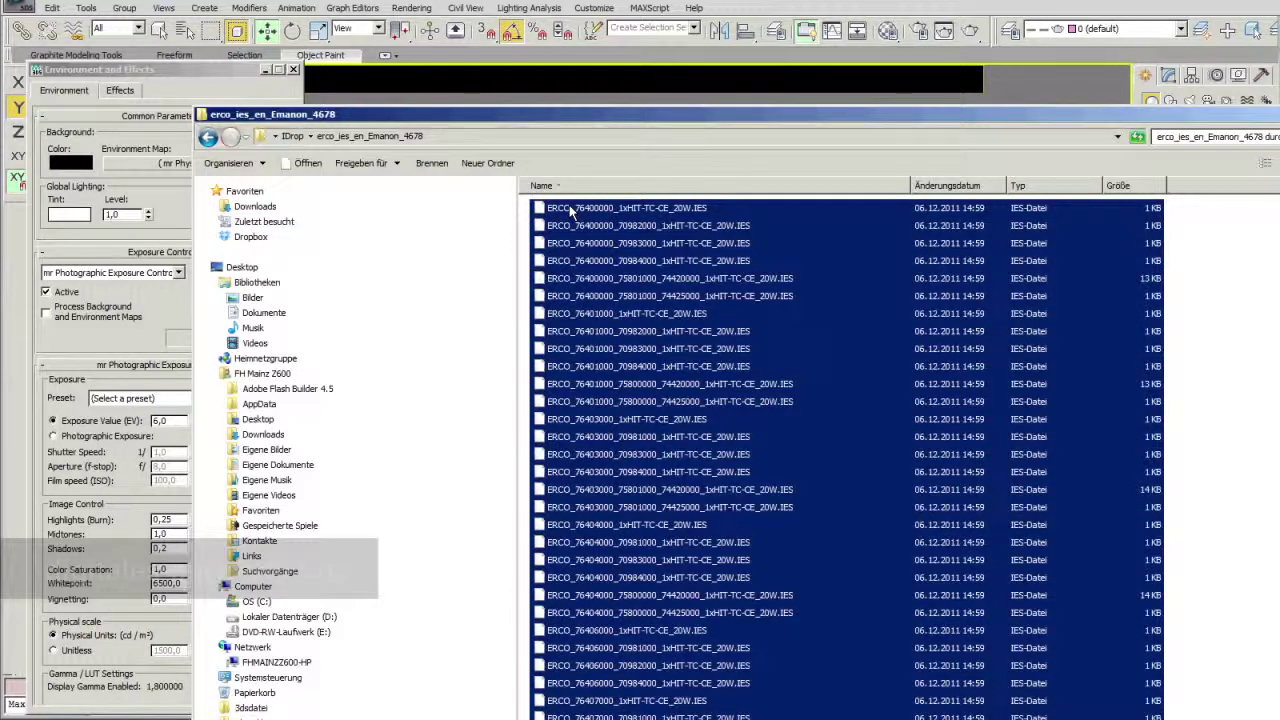
mouse_move(572, 210)
left_mouse_down()
mouse_move(760, 150)
mouse_move(795, 115)
left_mouse_up()
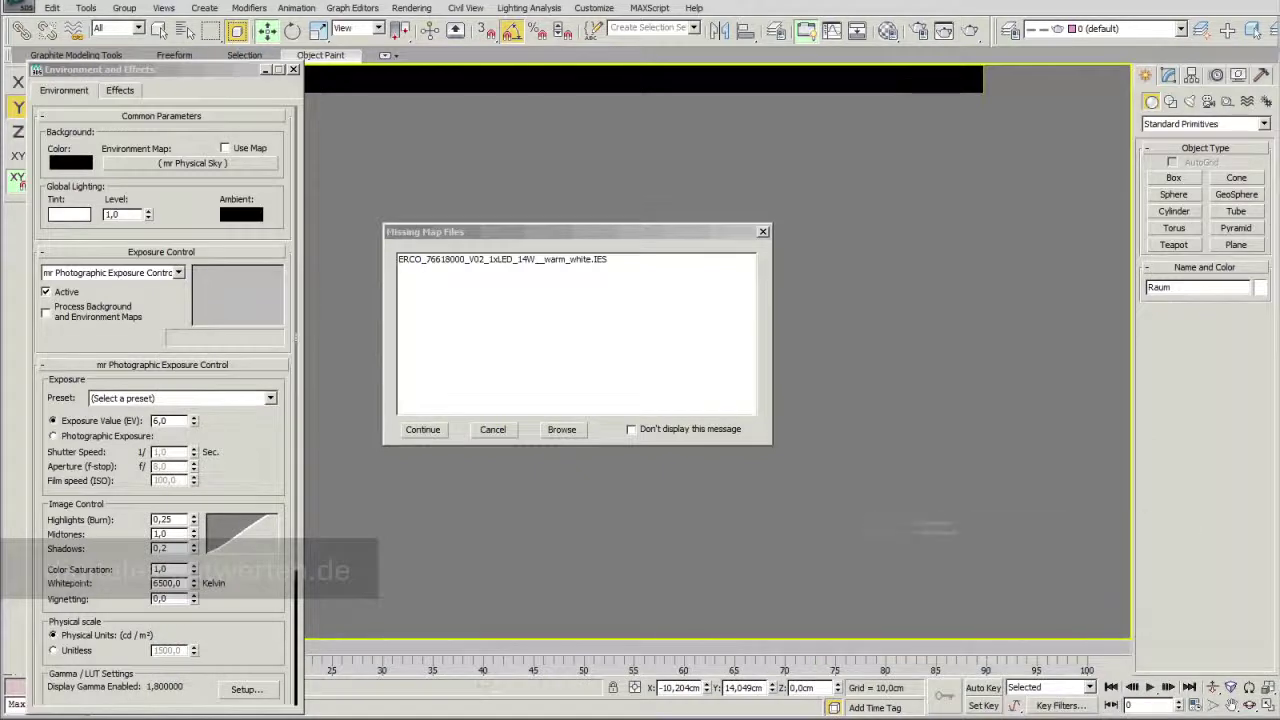
key("alt+Tab")
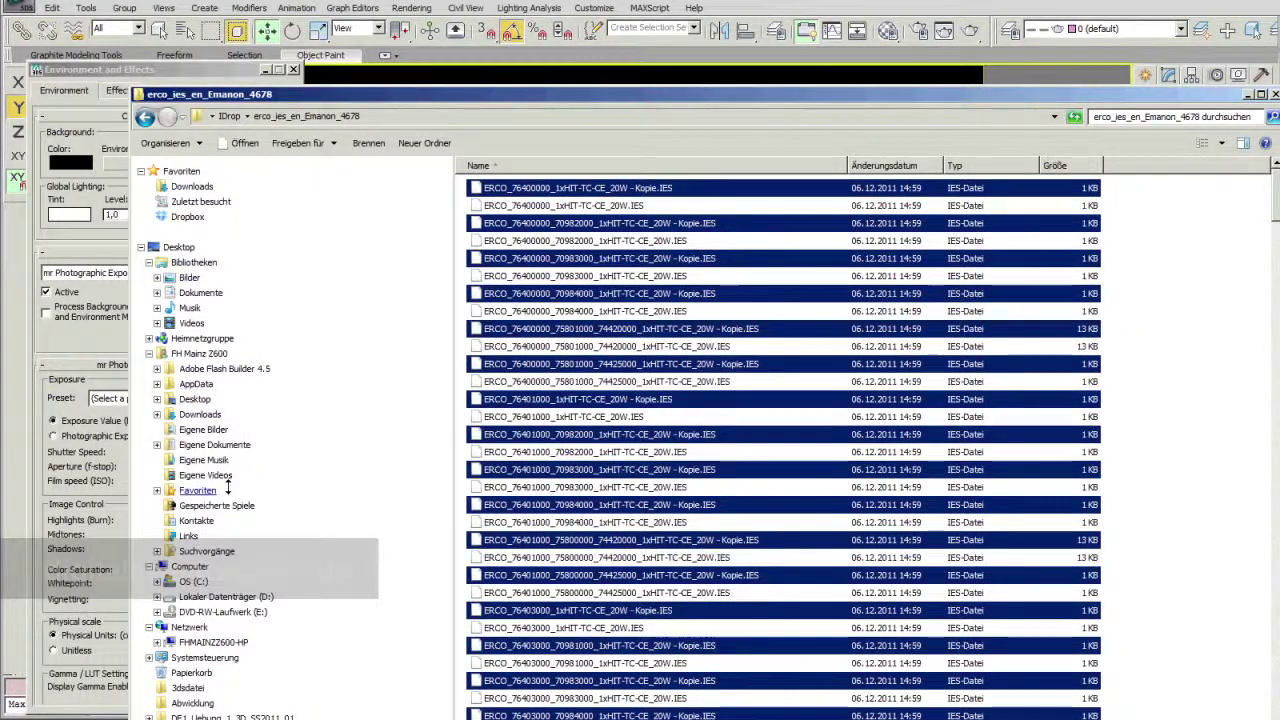
- Paste the IES files into Eigene Dokumente\3dsMaxDesign\sceneassets\photometric
left_click(245, 444)
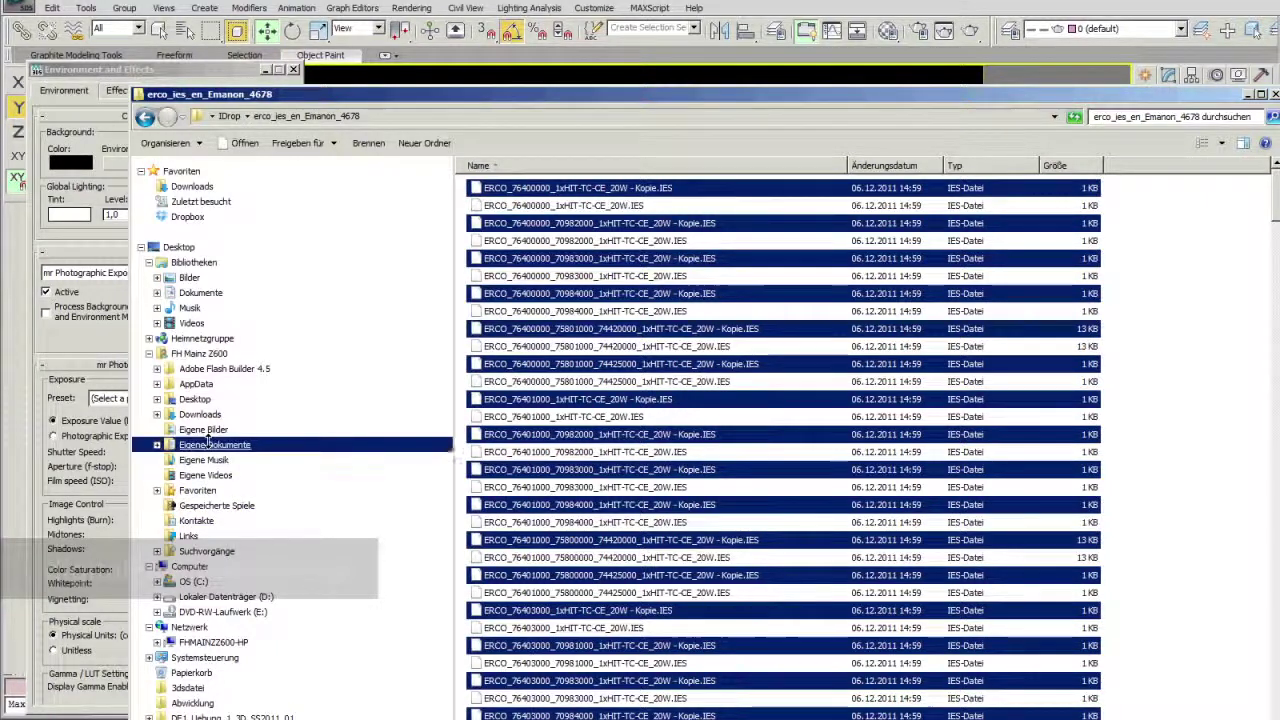
double_click(527, 188)
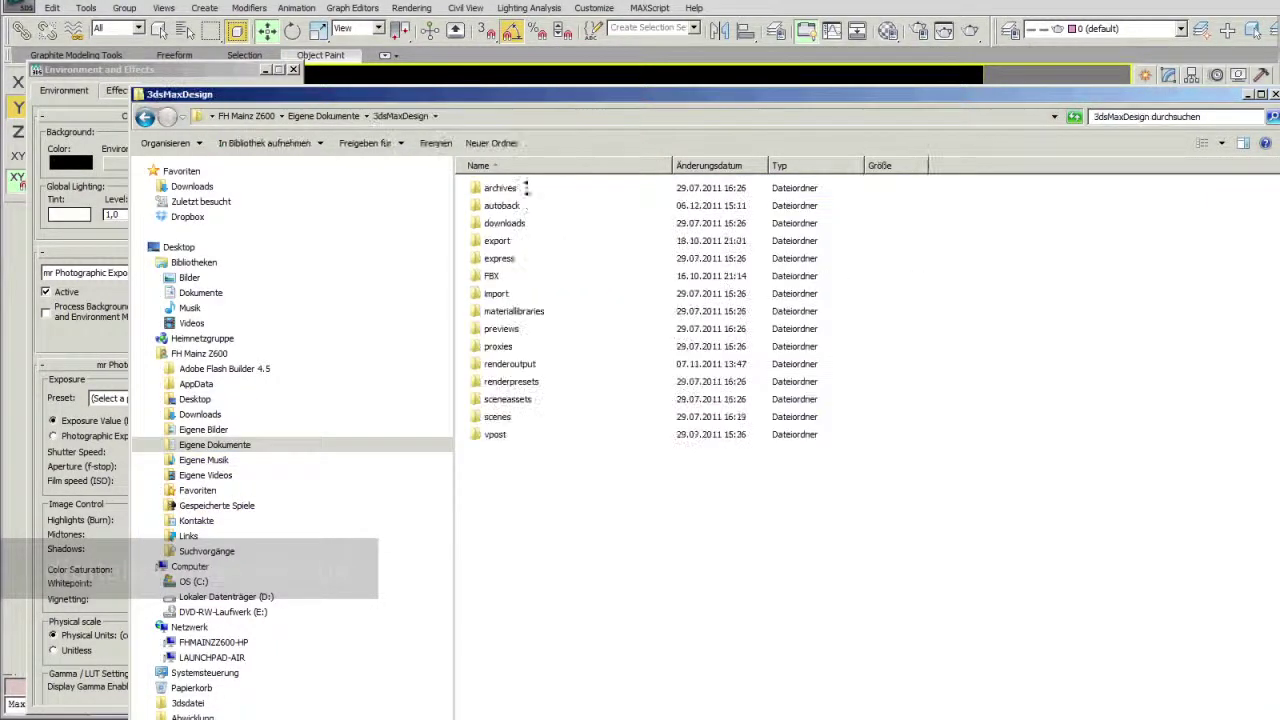
double_click(511, 399)
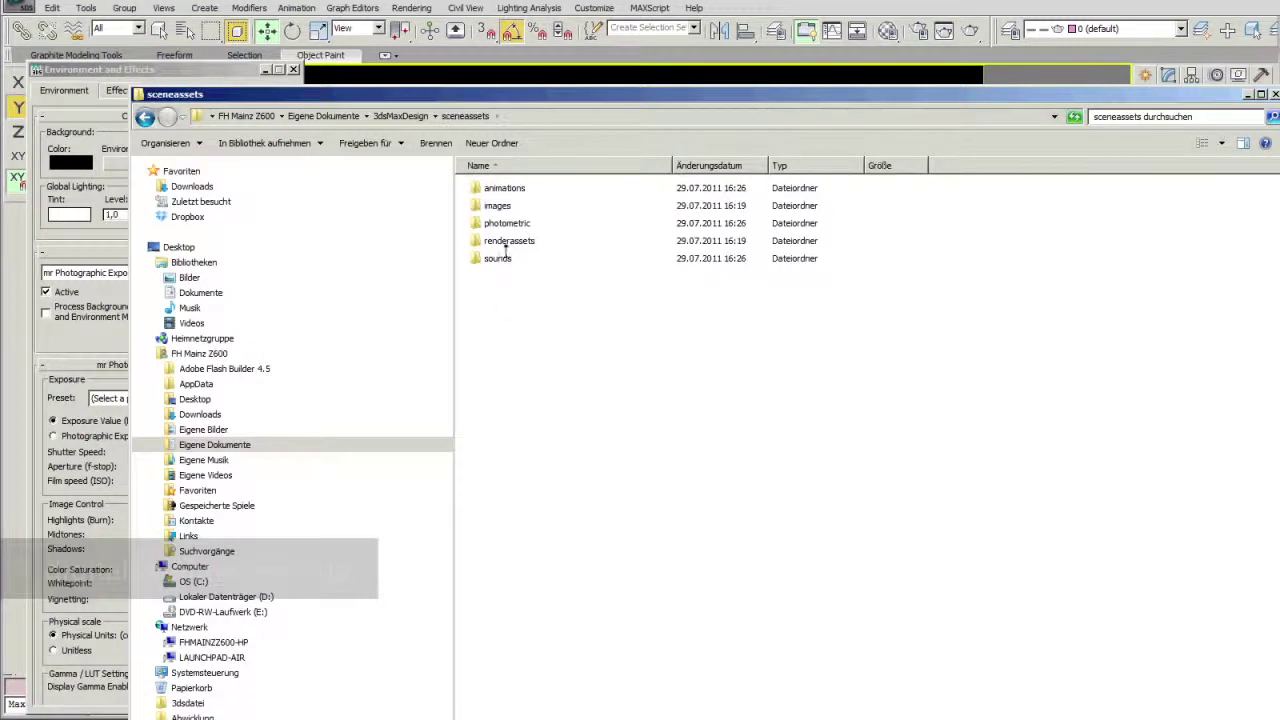
double_click(506, 222)
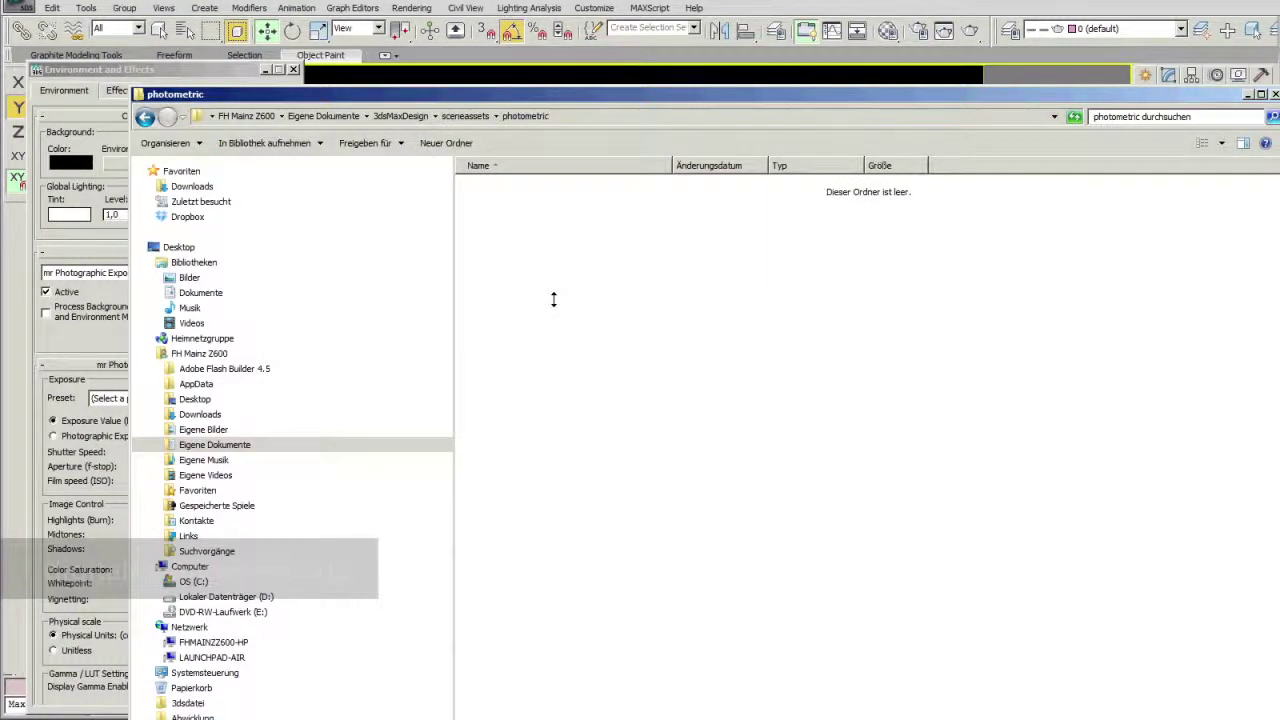
key("ctrl+v")
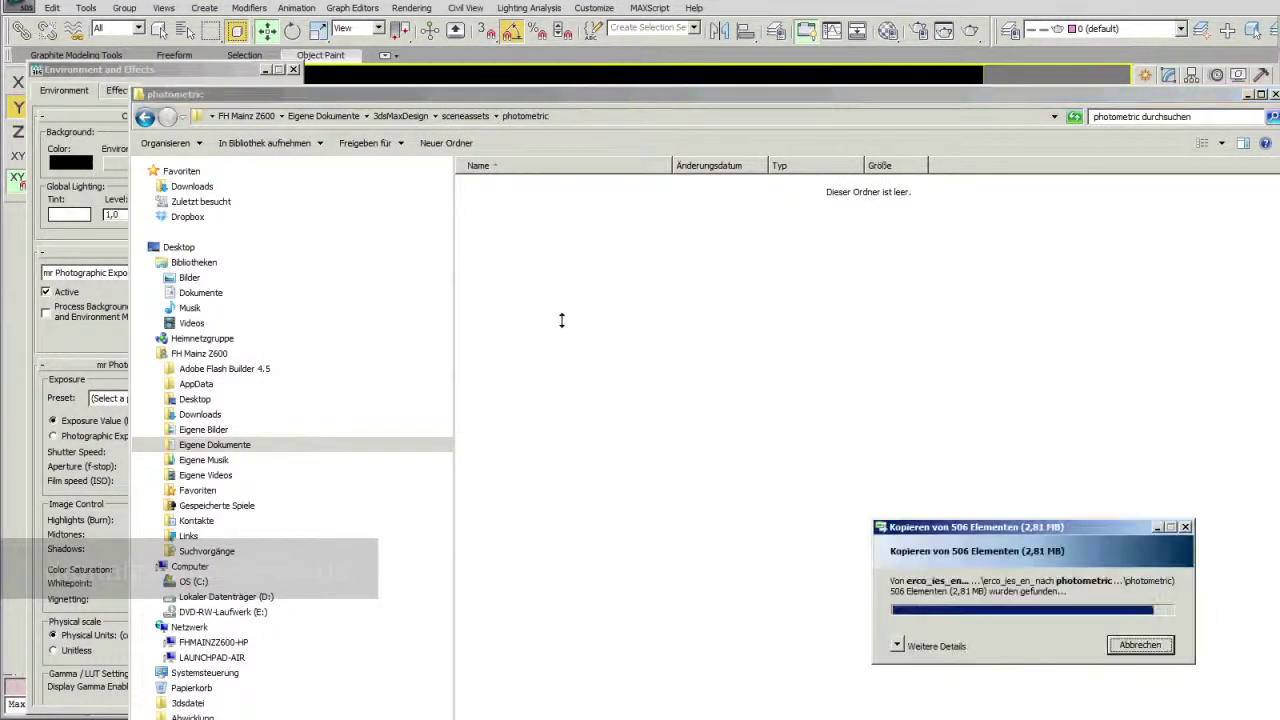
- Close the photometric Explorer window and dismiss the Missing Map Files warning
left_click_drag(1170, 96, 1118, 16)
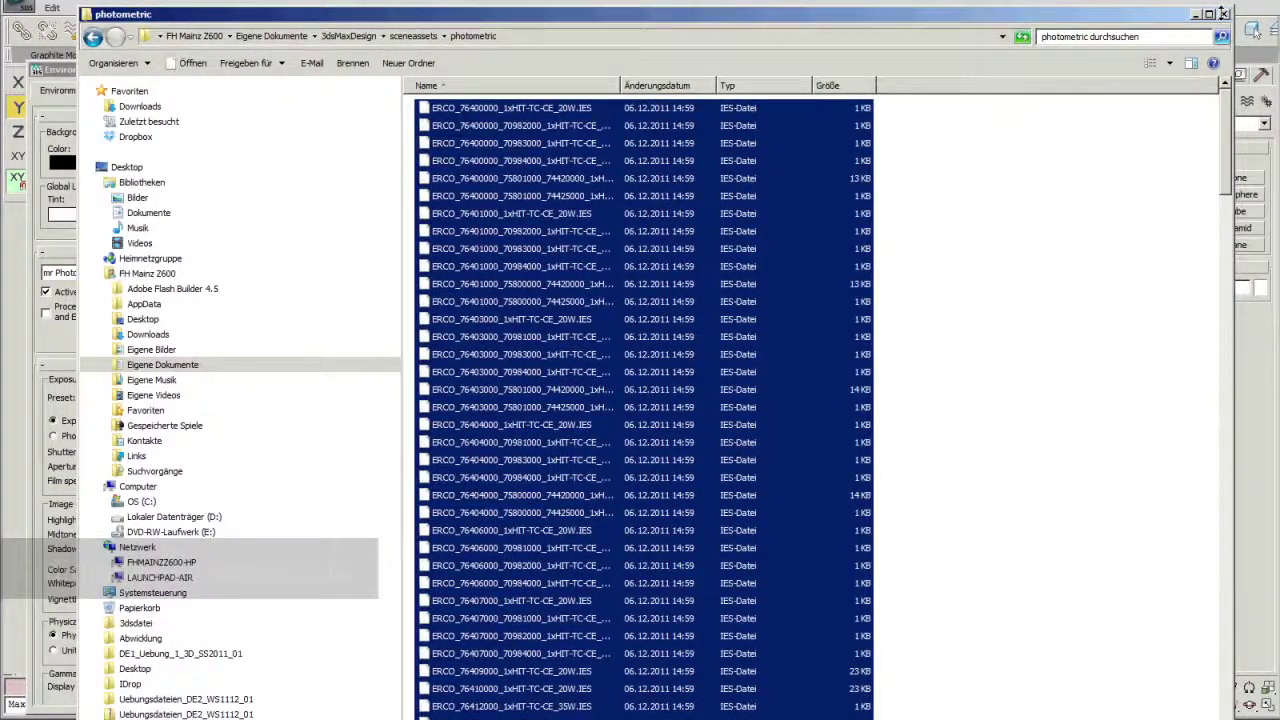
left_click(1222, 14)
left_click(492, 429)
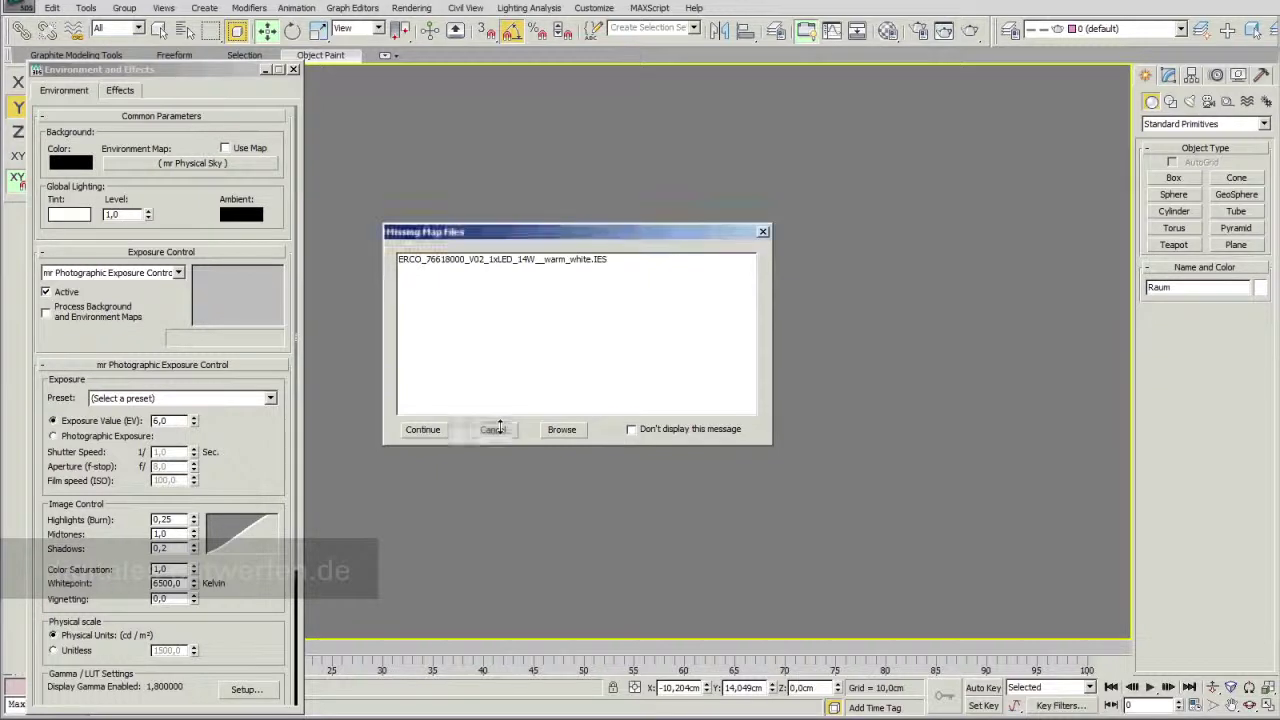
- Render the exposure preview and move the Explorer window off the viewport
left_click(239, 339)
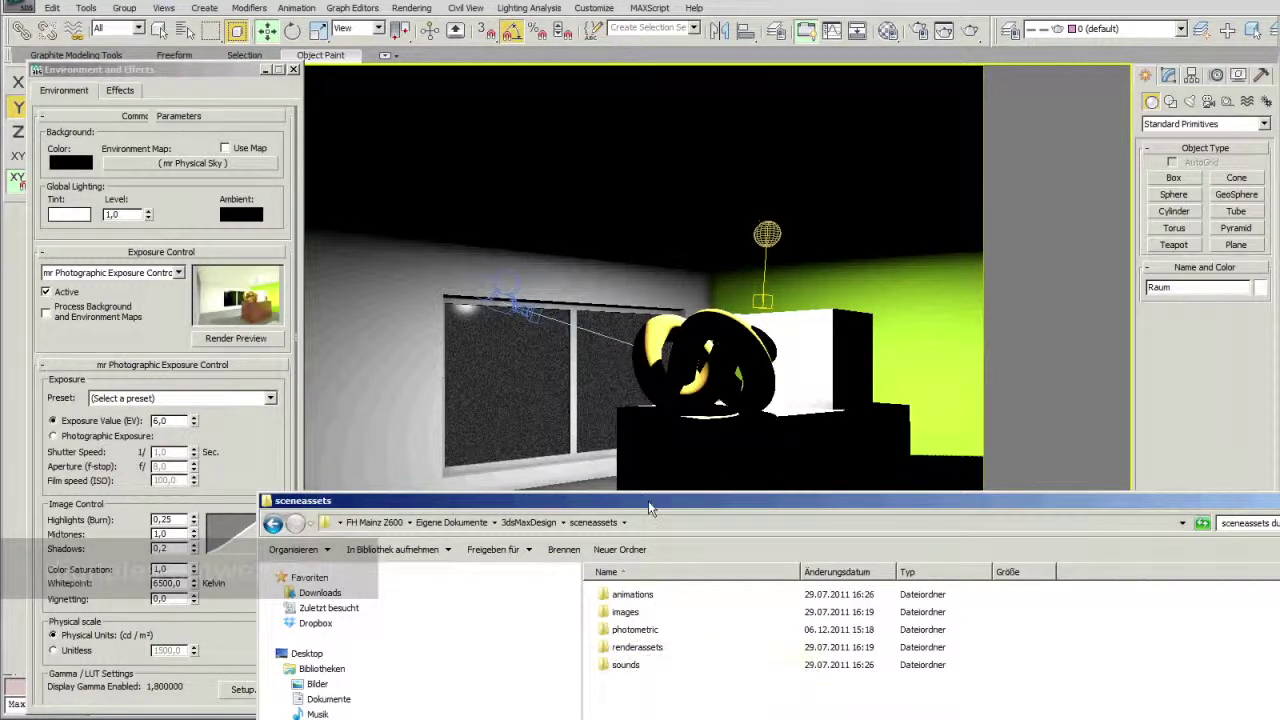
left_click_drag(648, 509, 588, 486)
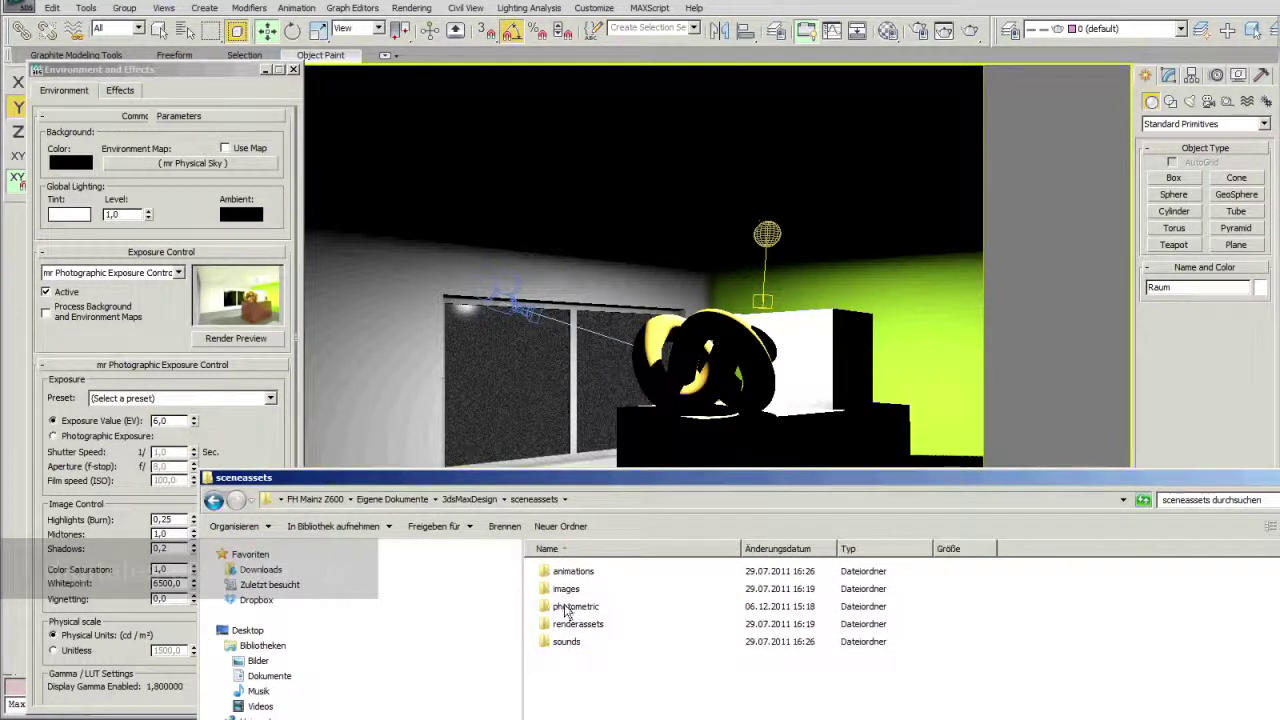
left_click_drag(560, 478, 513, 695)
left_click(460, 665)
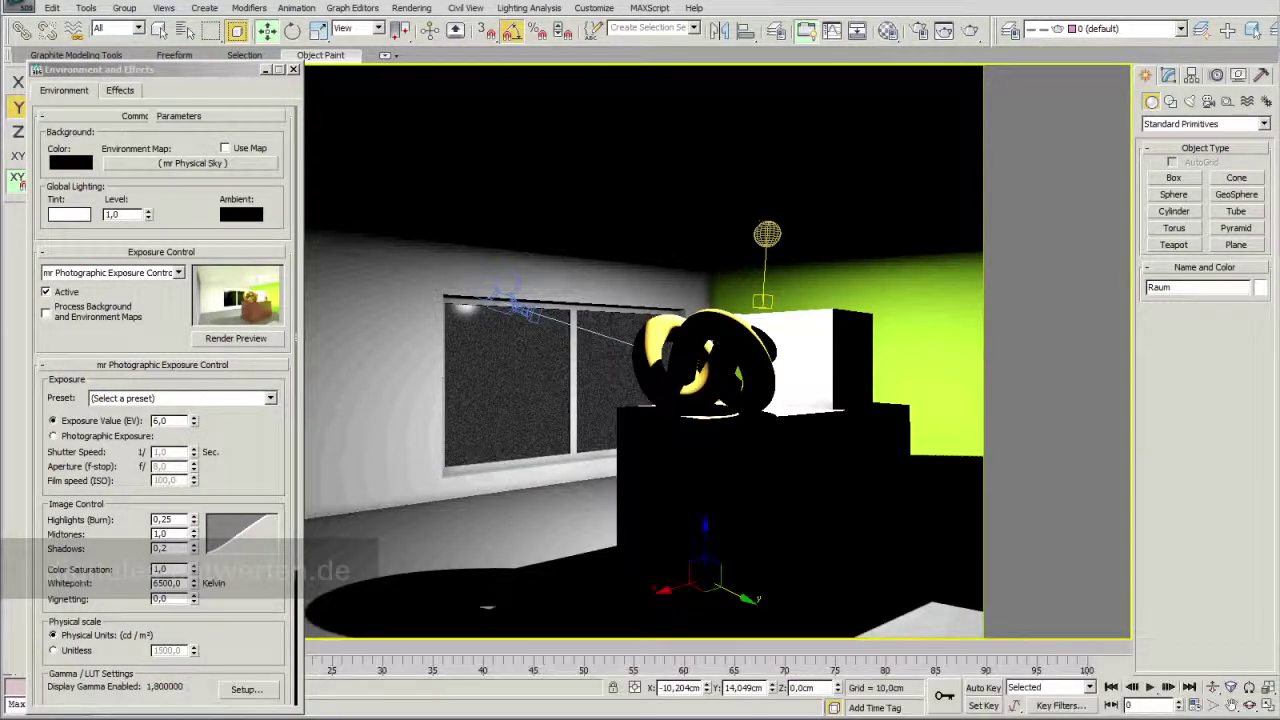
- Change the exposure value to 7,0
left_click(196, 424)
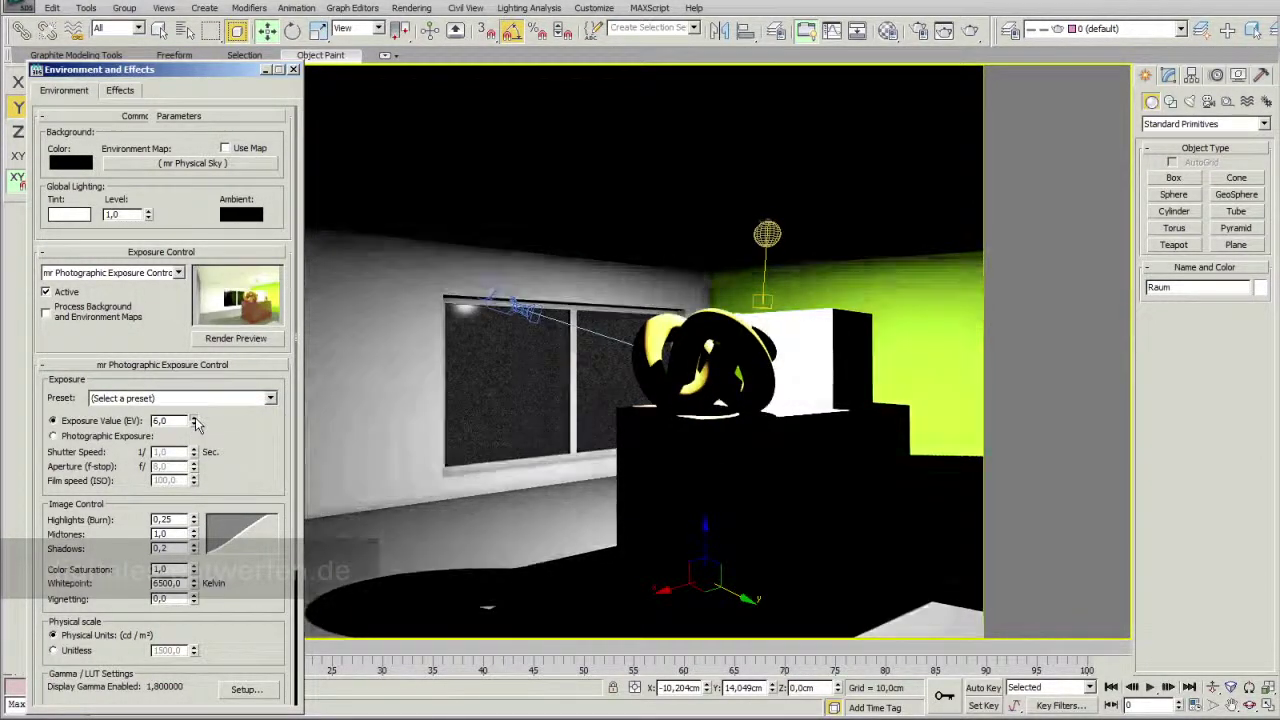
left_click(196, 424)
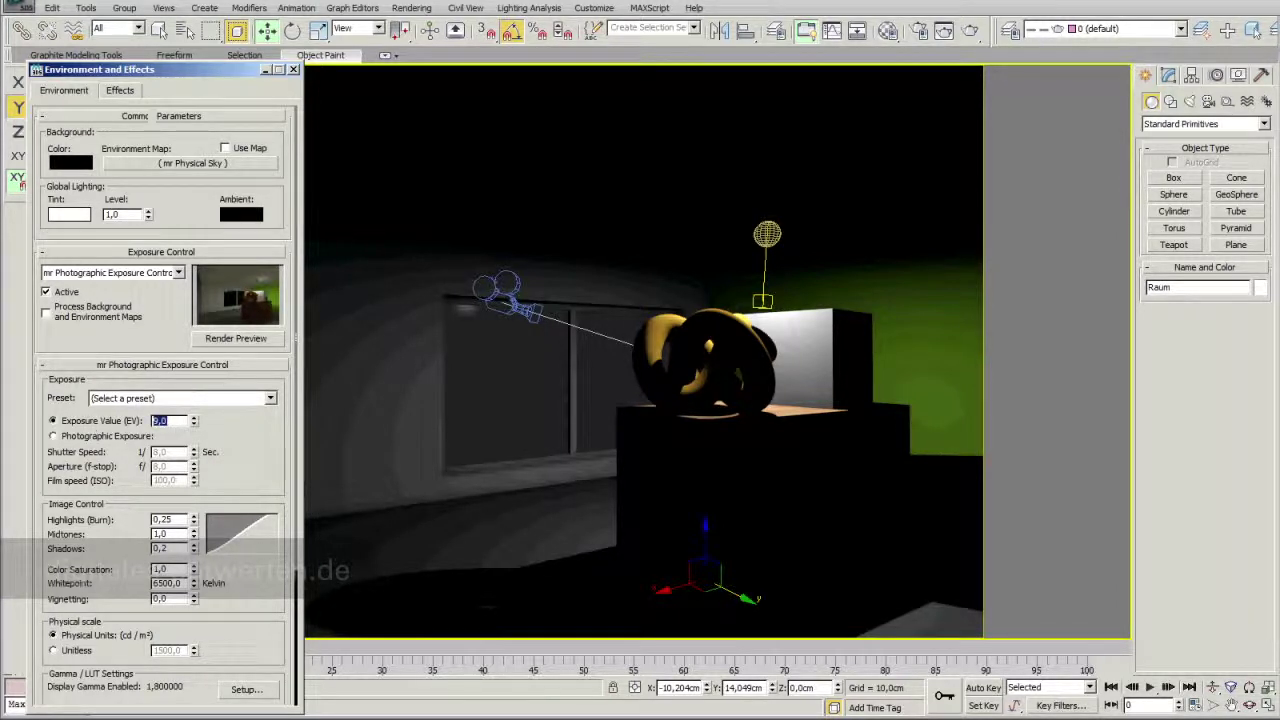
type("7")
key("Return")
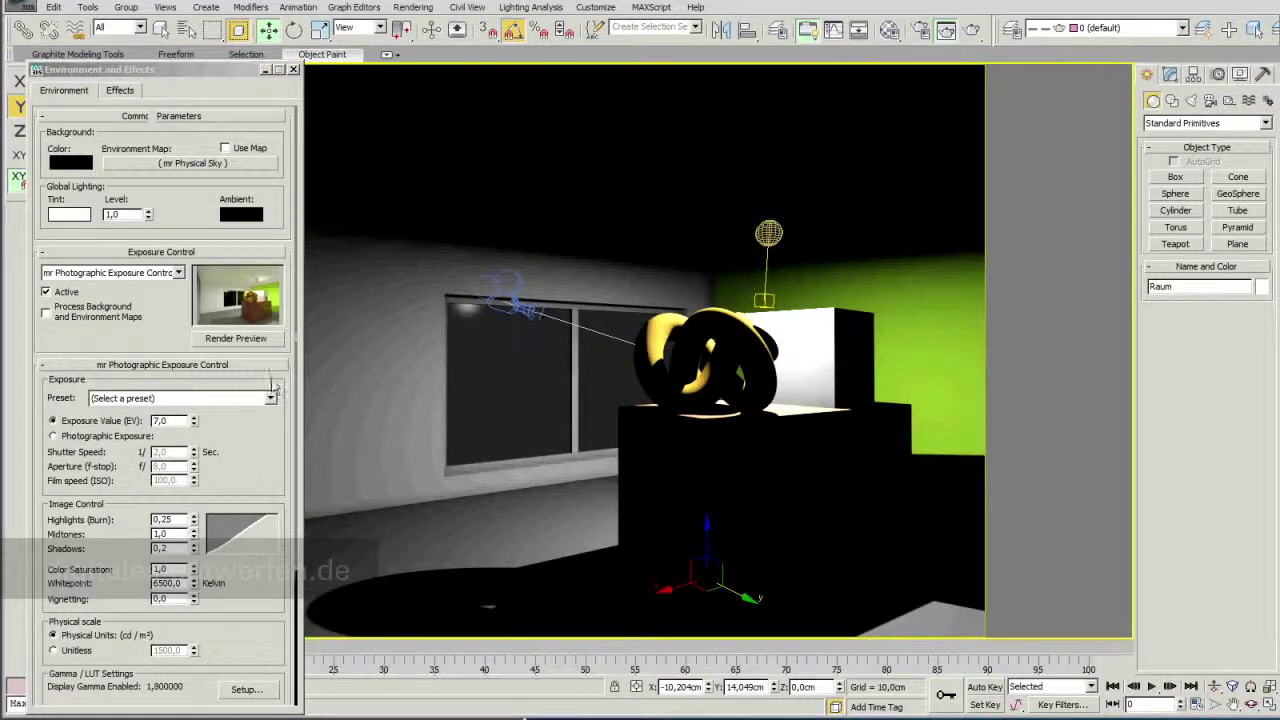
- Render the Kamera_Fenster view, then close the frame, Render Setup and Environment windows
left_click(921, 30)
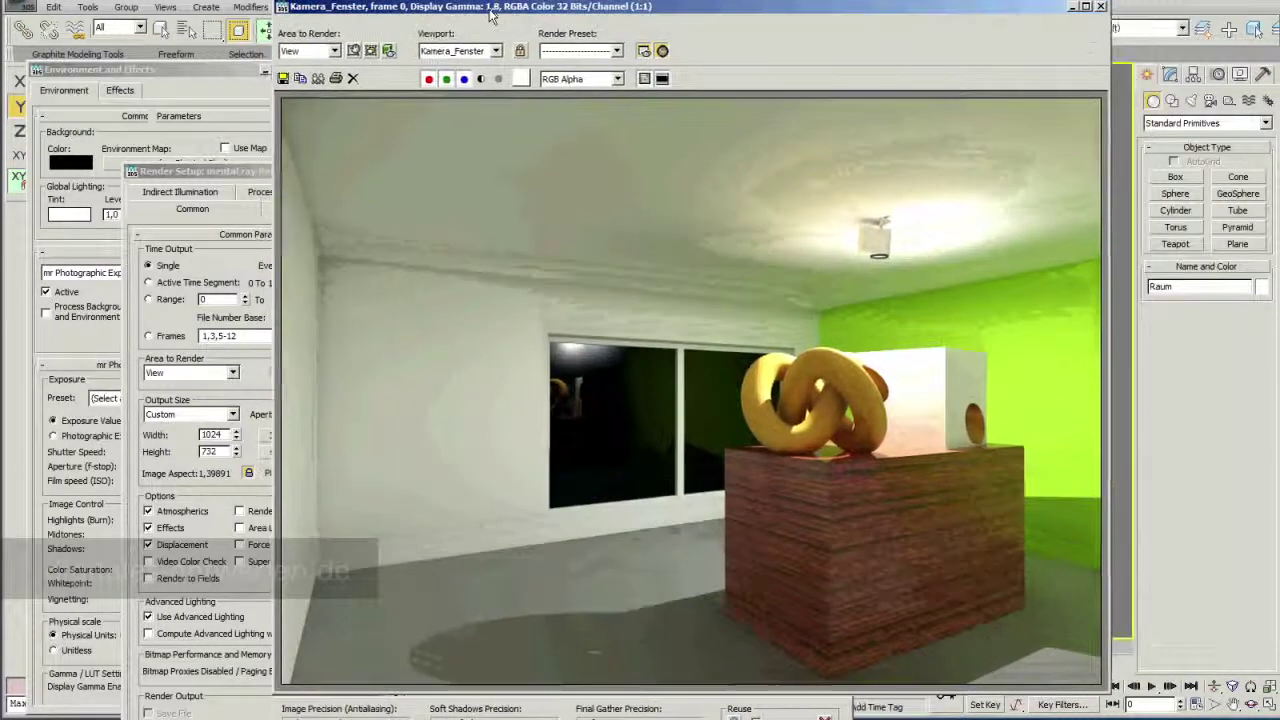
left_click_drag(515, 15, 520, 14)
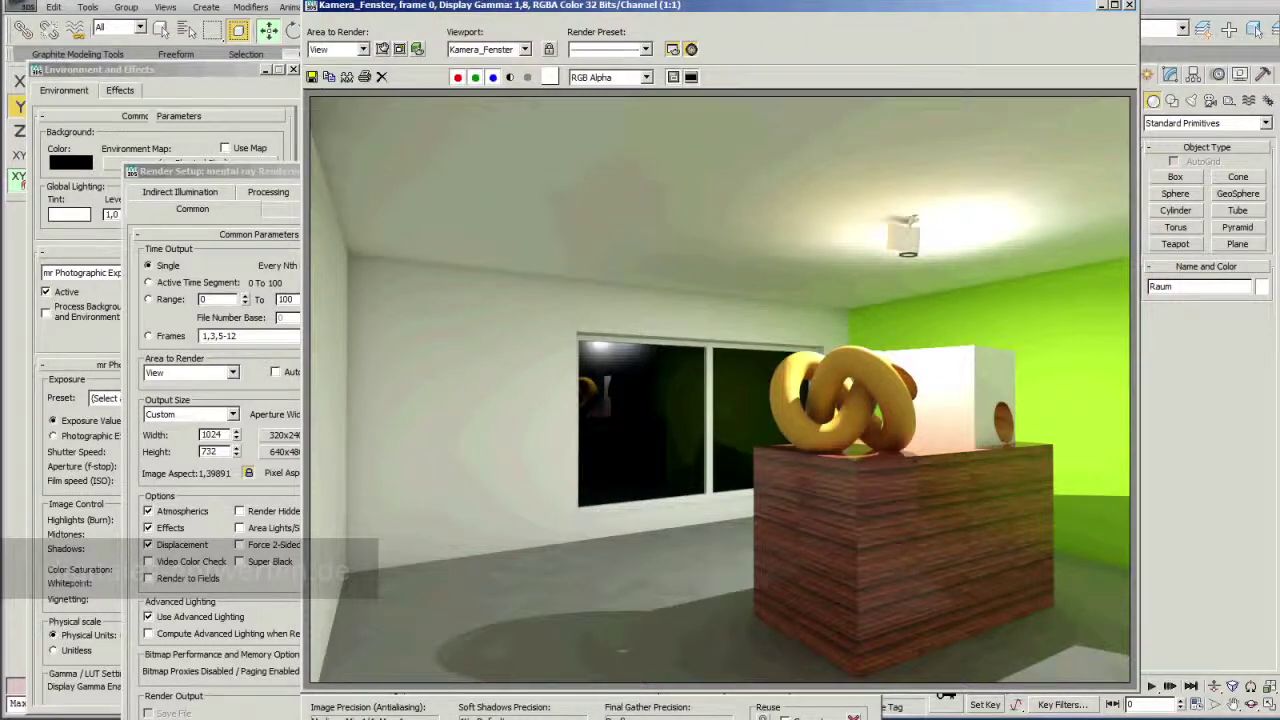
left_click(1130, 5)
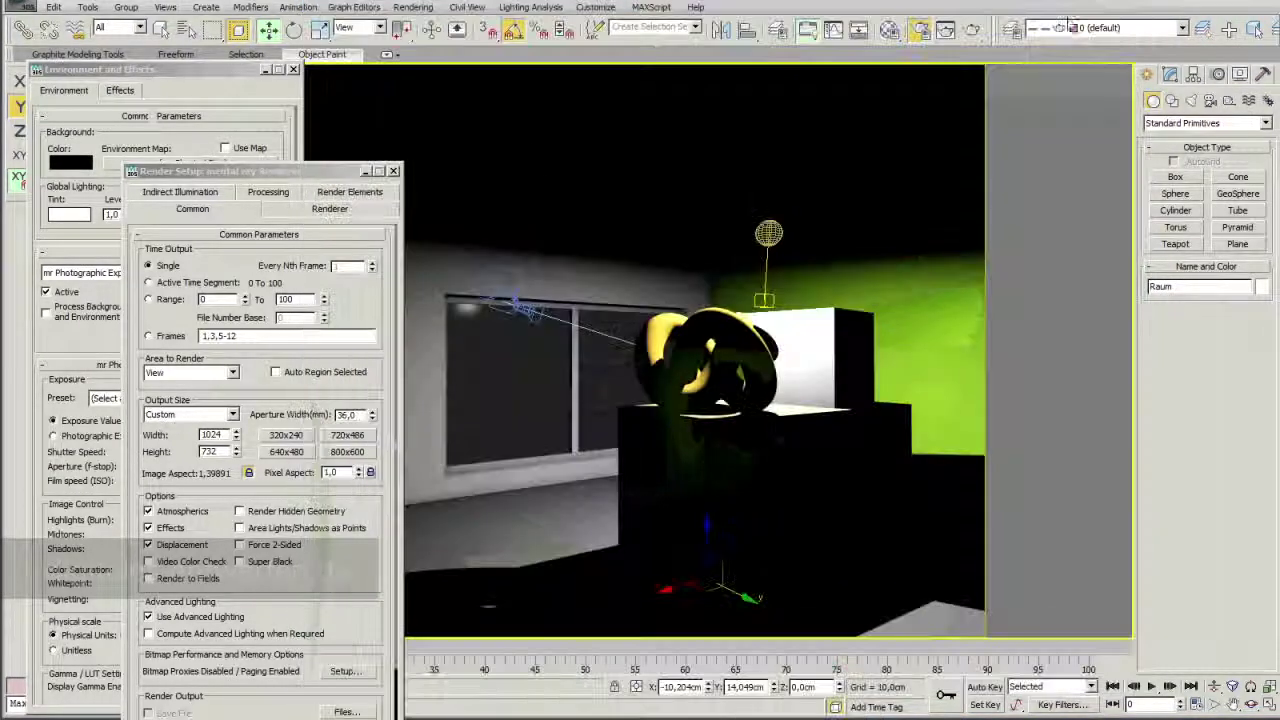
left_click(393, 171)
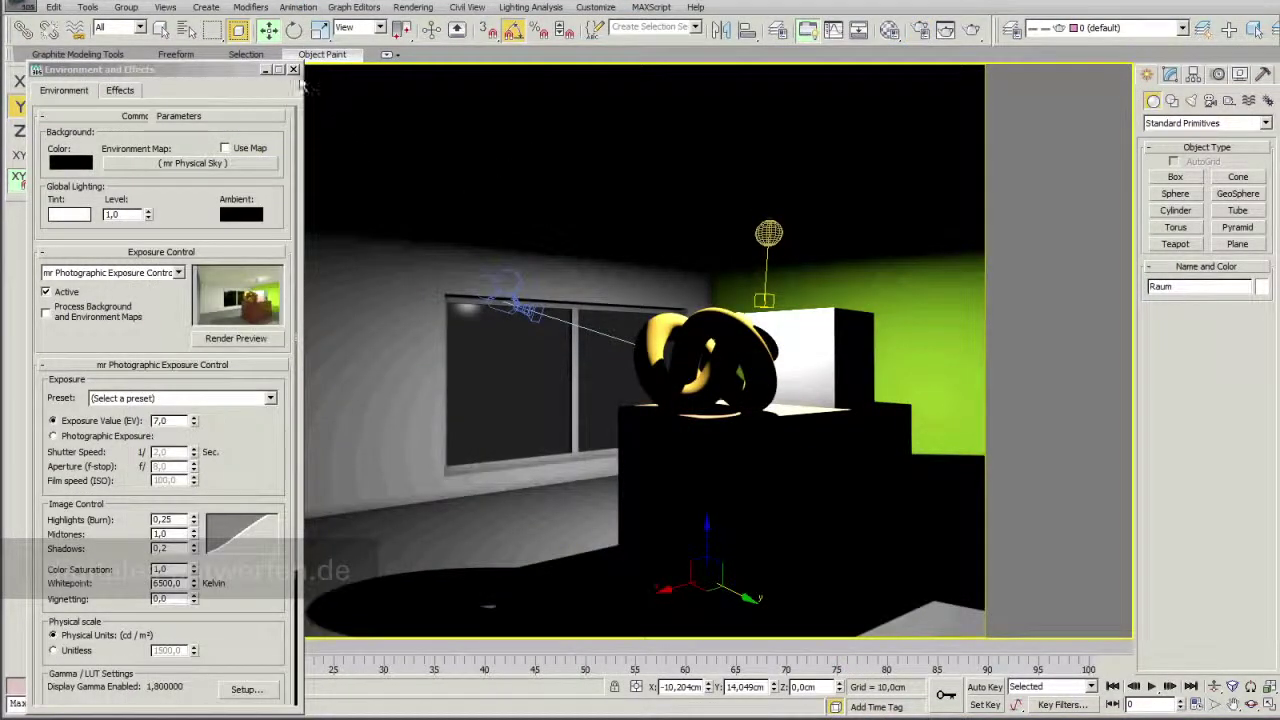
left_click(293, 70)
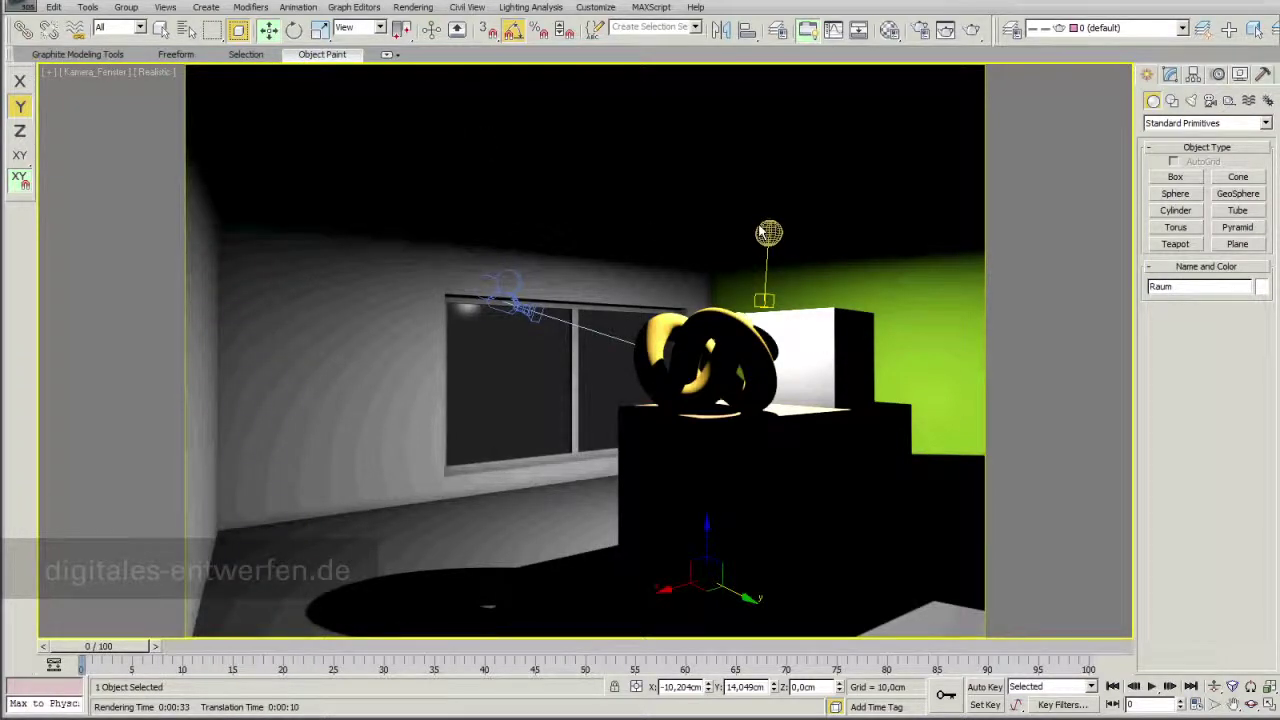
- Select the ERCO luminaire group in its Modify parameters, with the viewport back on Realistic
left_click(158, 73)
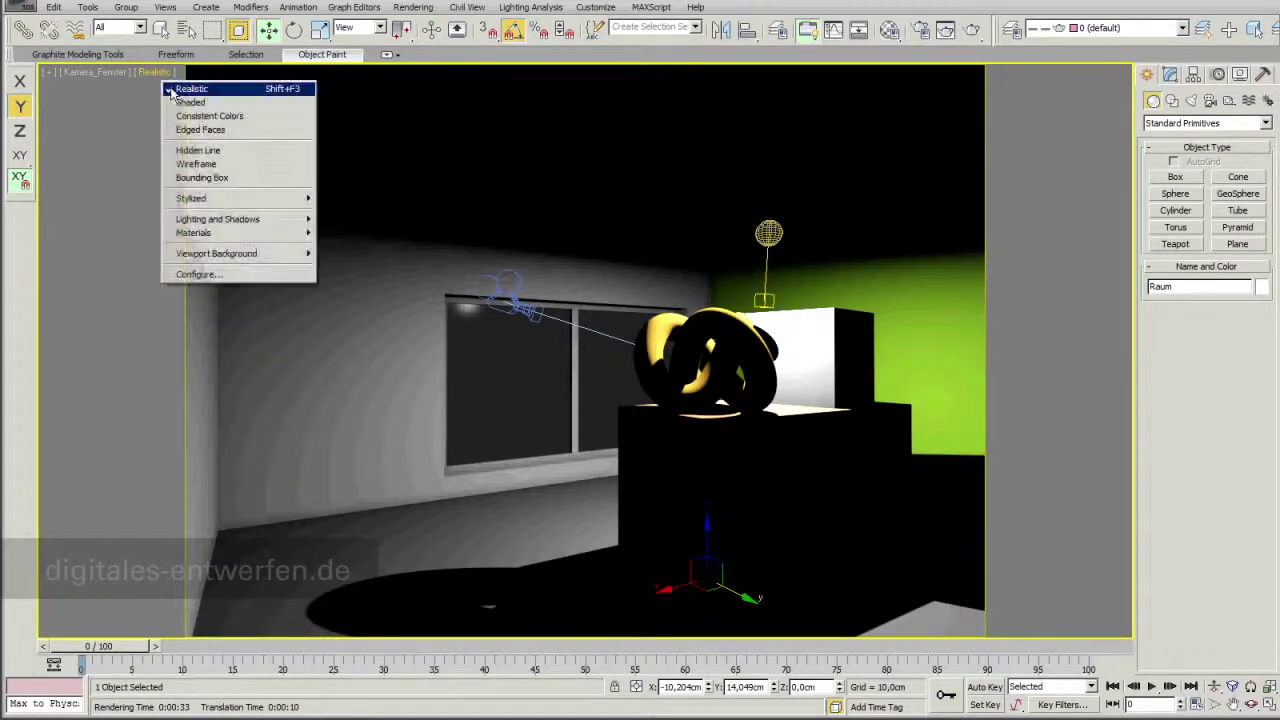
left_click(190, 104)
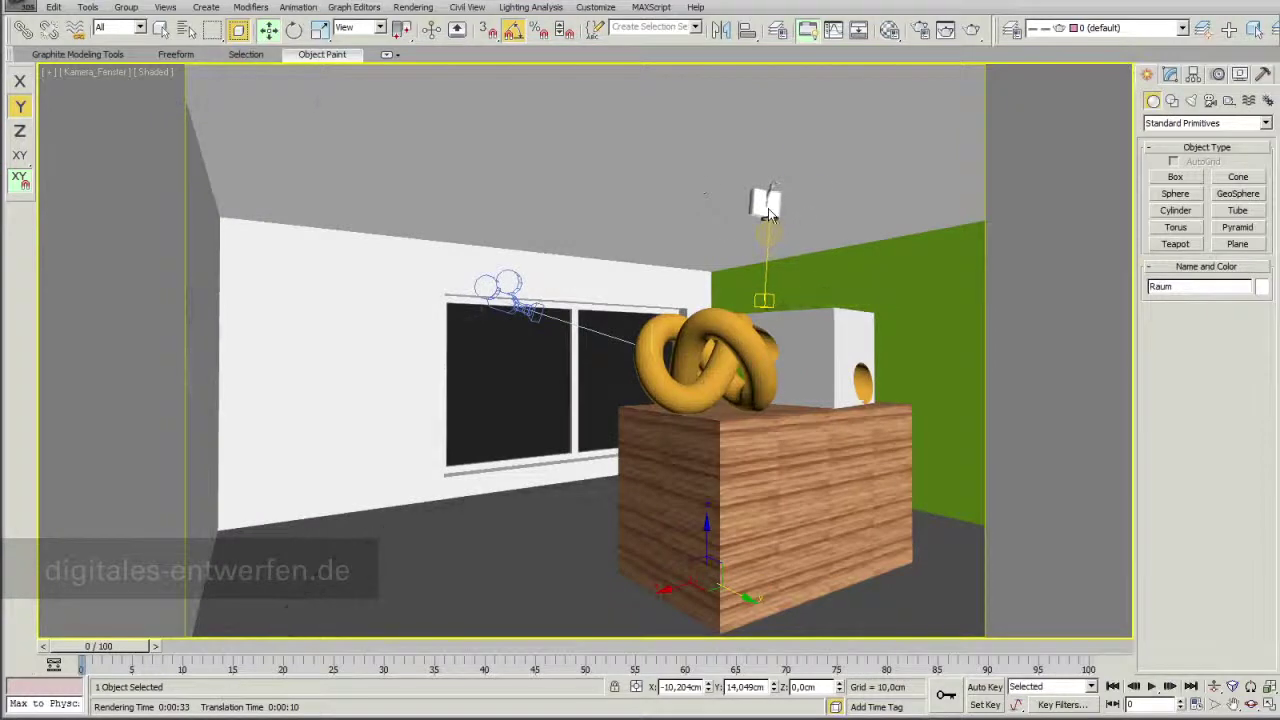
left_click(769, 213)
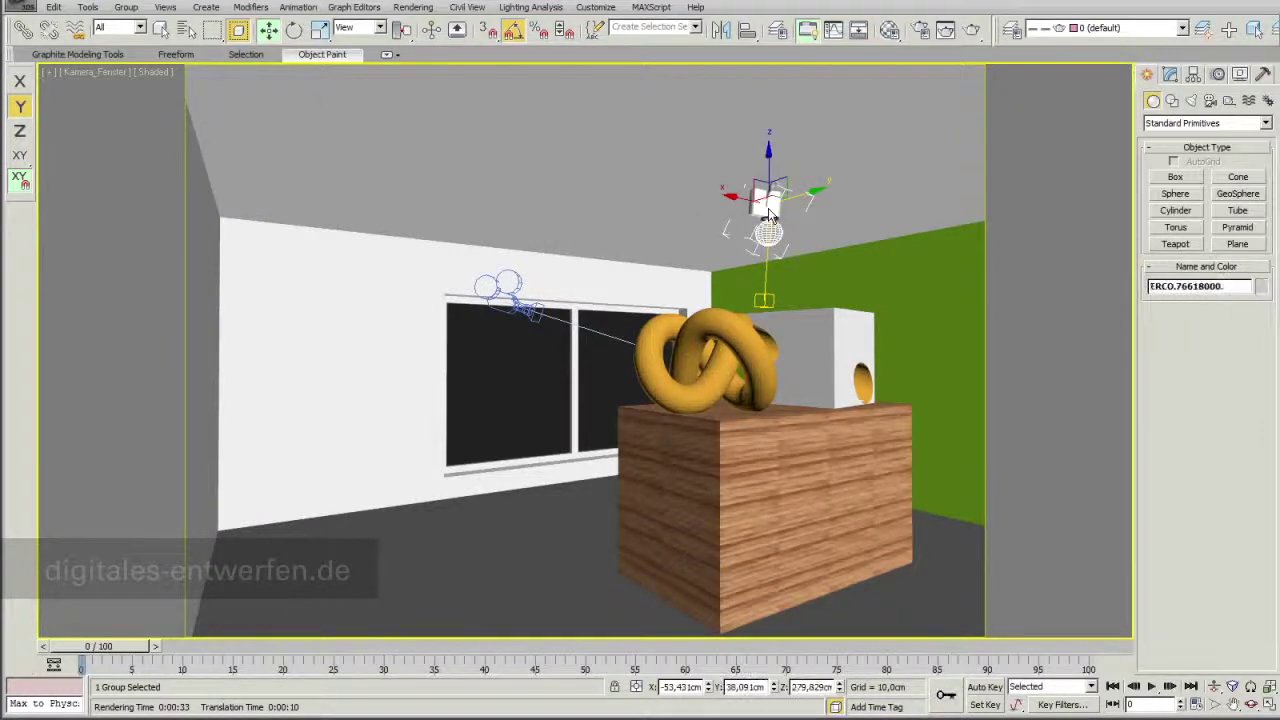
left_click(1171, 78)
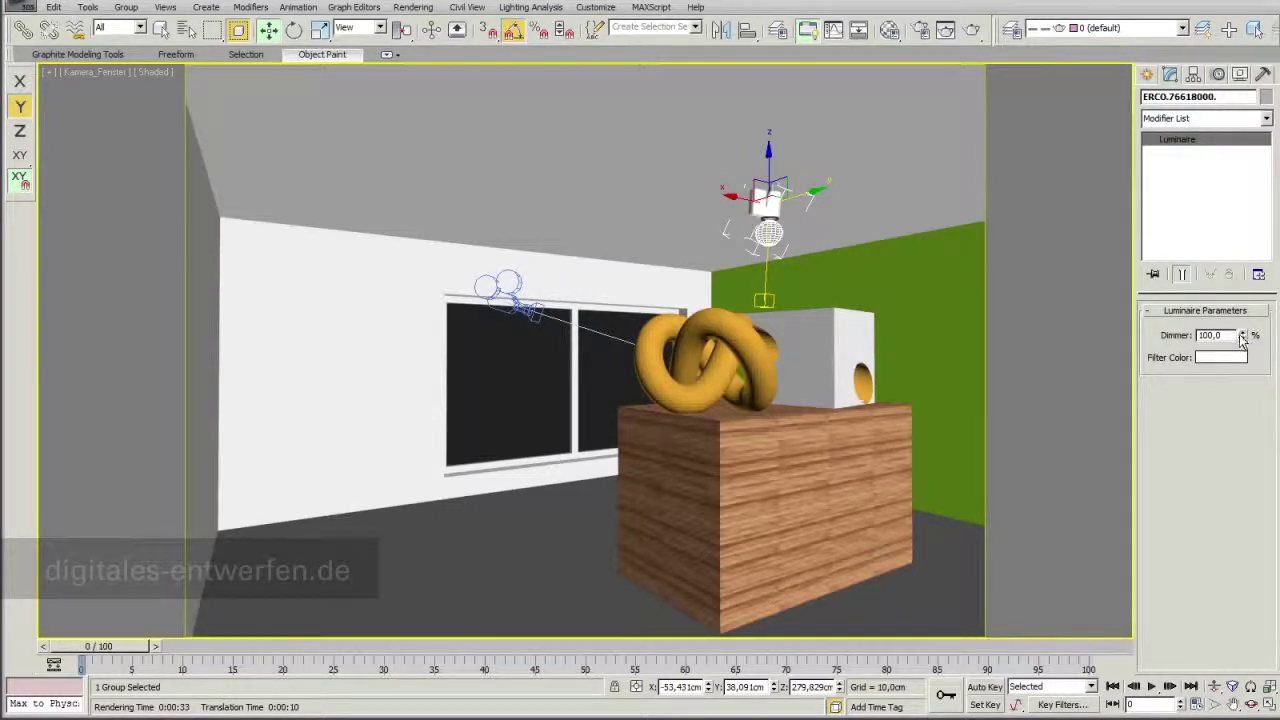
left_click(152, 73)
left_click(170, 86)
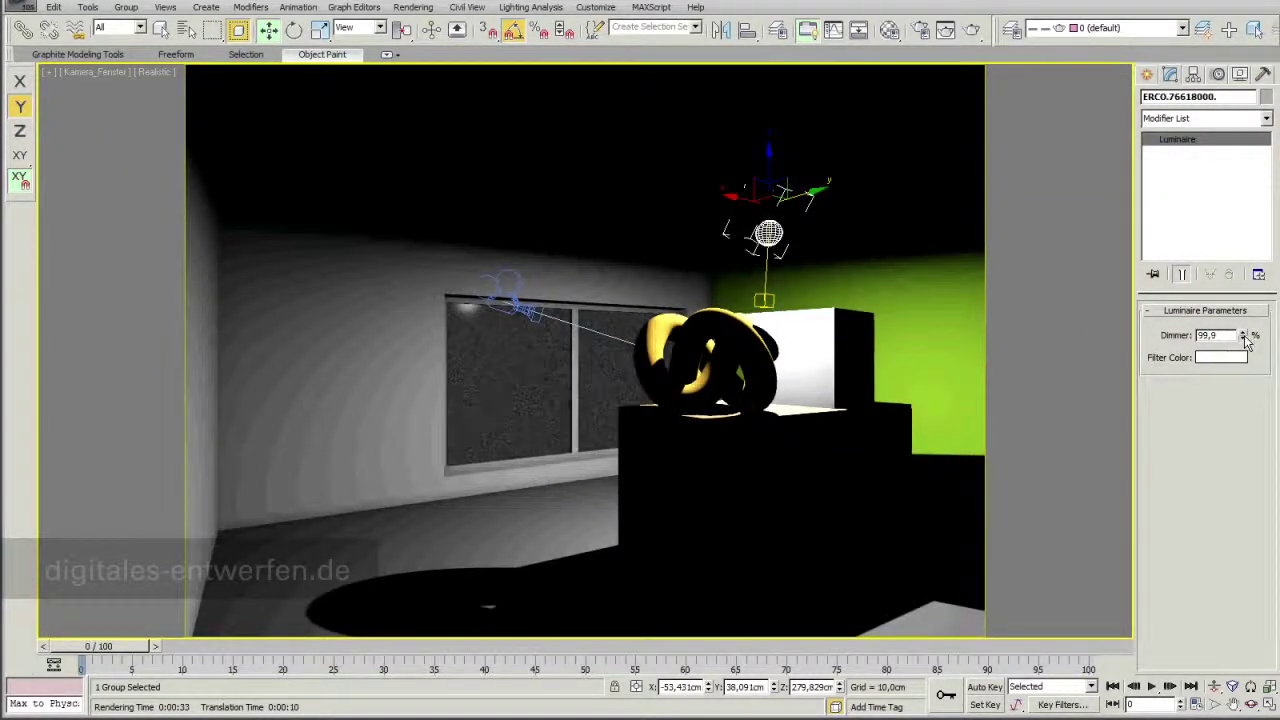
- Set the luminaire dimmer to 102,2 % and keep its filter colour white
left_click_drag(1243, 340, 1248, 368)
mouse_move(1246, 486)
left_mouse_down()
mouse_move(1196, 262)
mouse_move(1222, 322)
left_mouse_up()
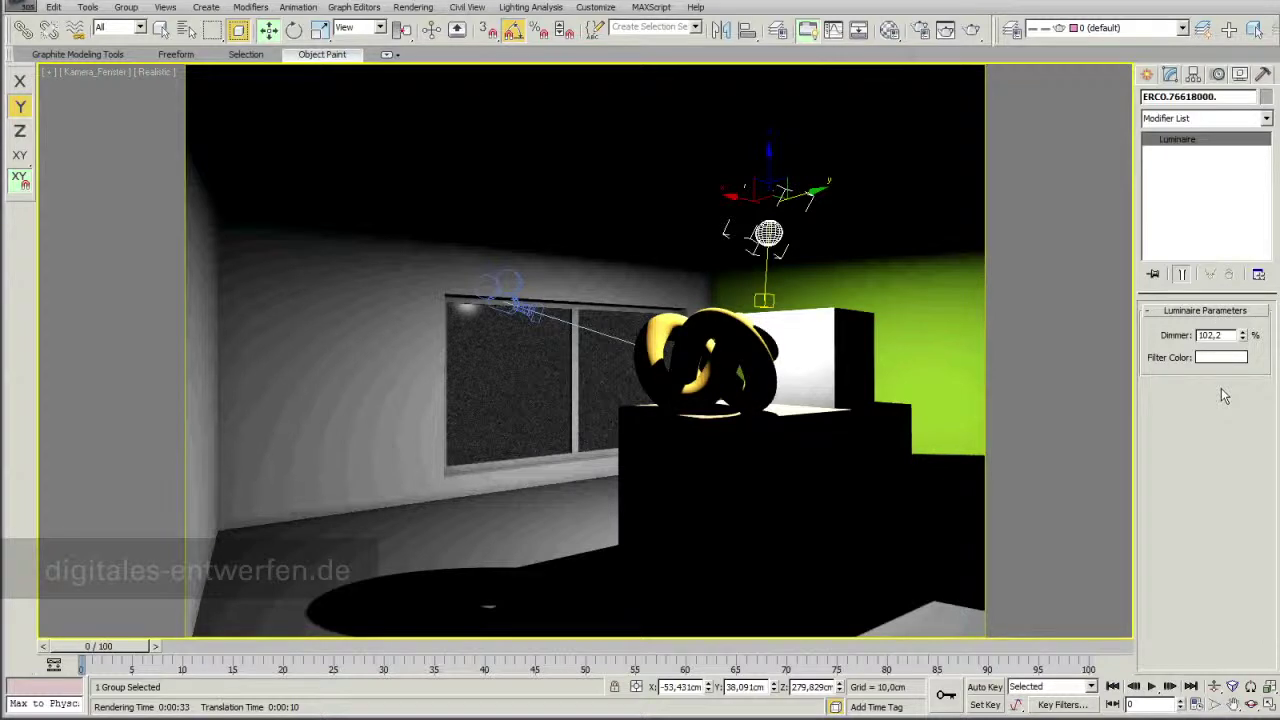
left_click(1221, 357)
left_click(437, 58)
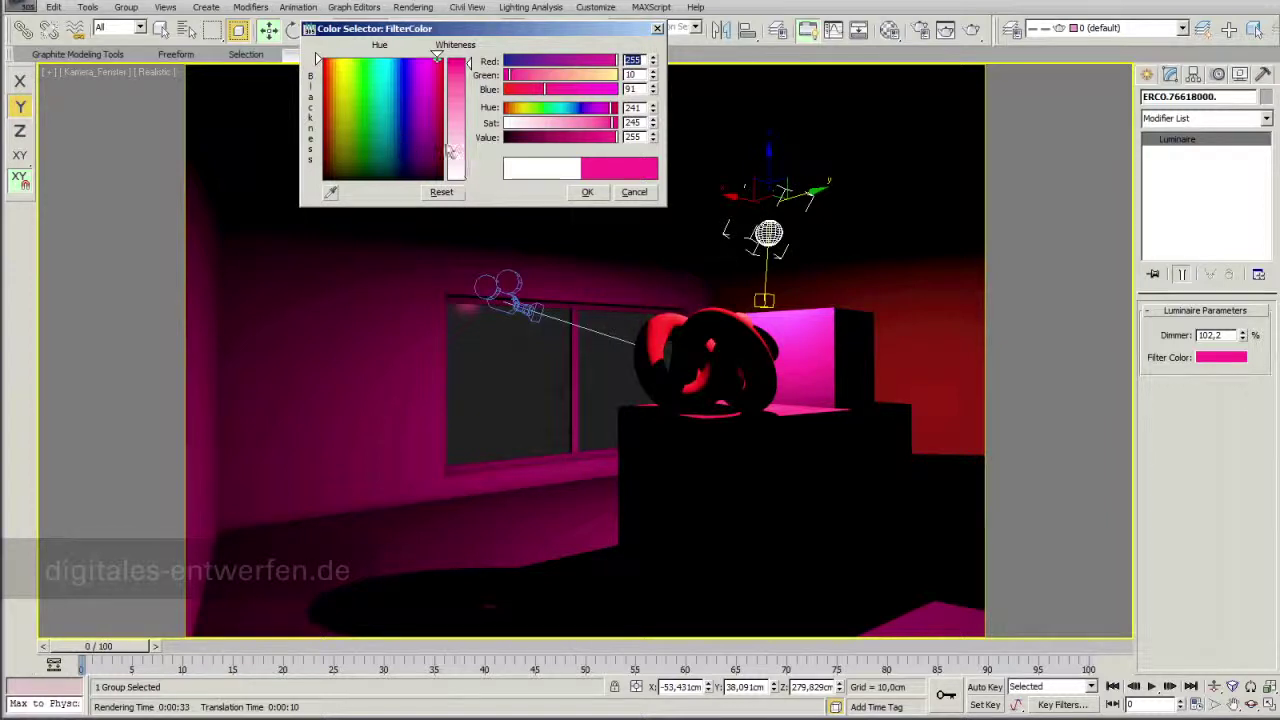
left_click(519, 123)
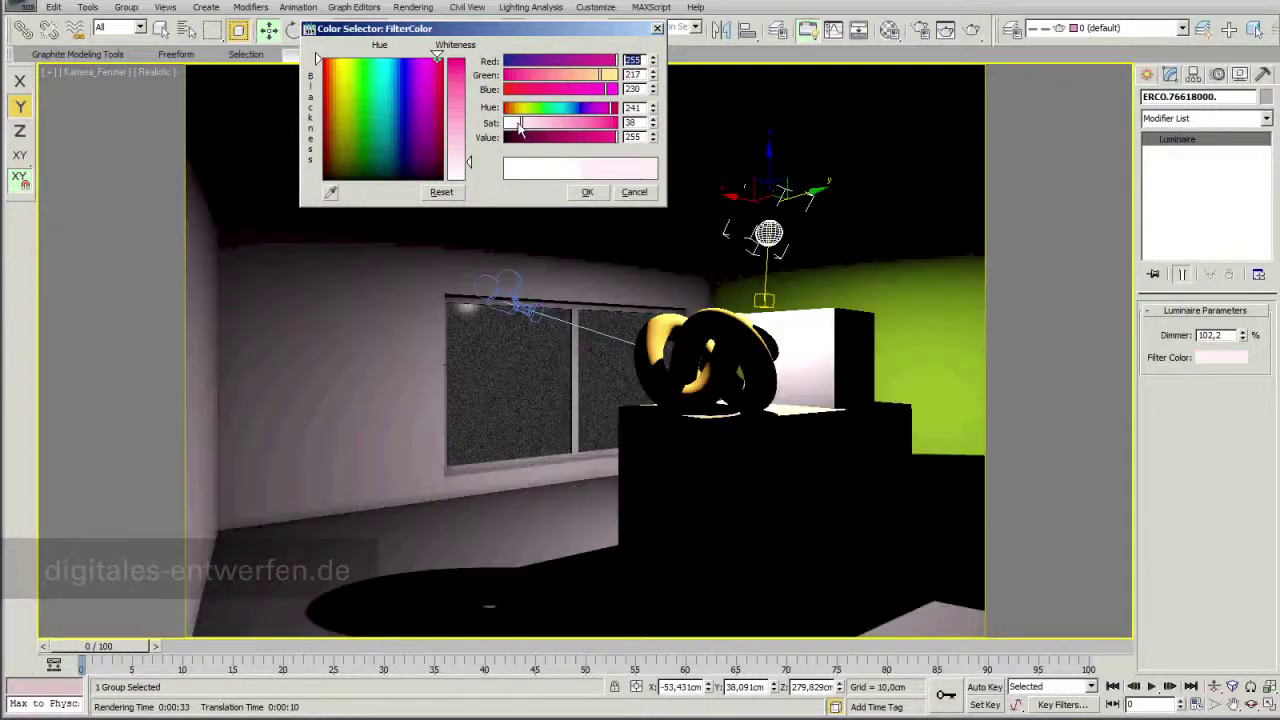
left_click(587, 191)
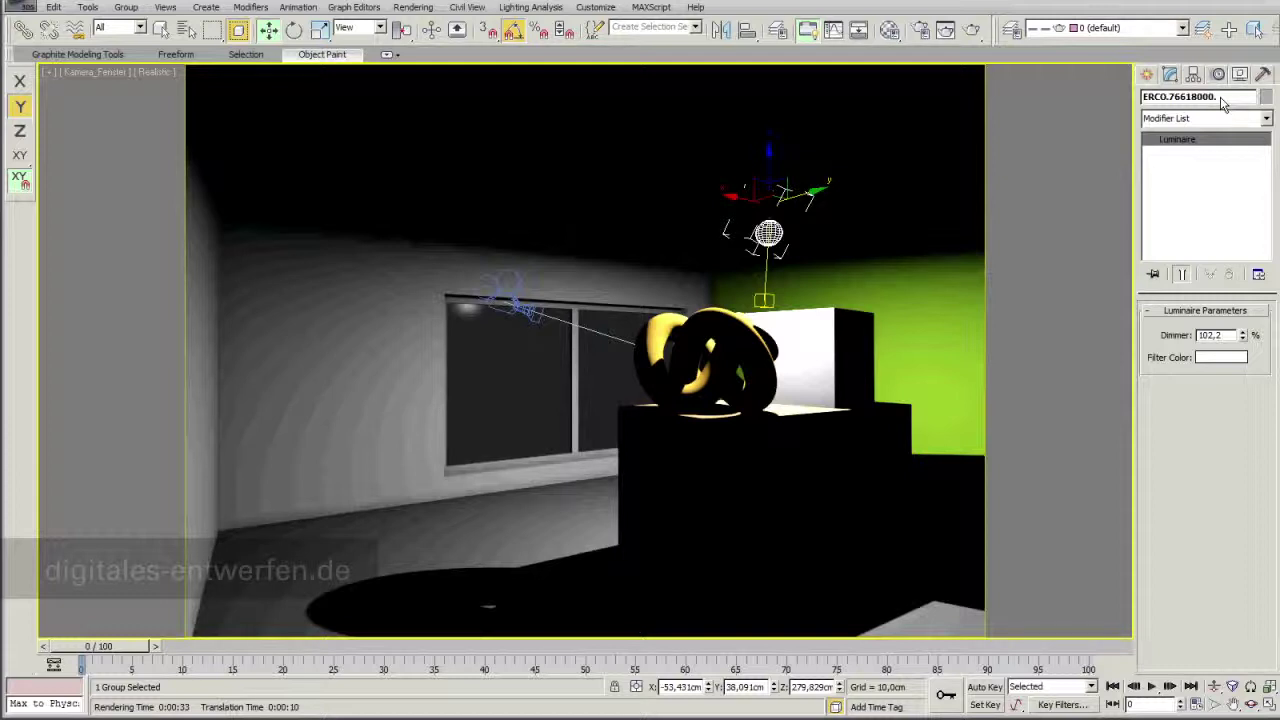
- Open the ERCO assembly and select ERCO.76618000.light from the scene object list
left_click(126, 8)
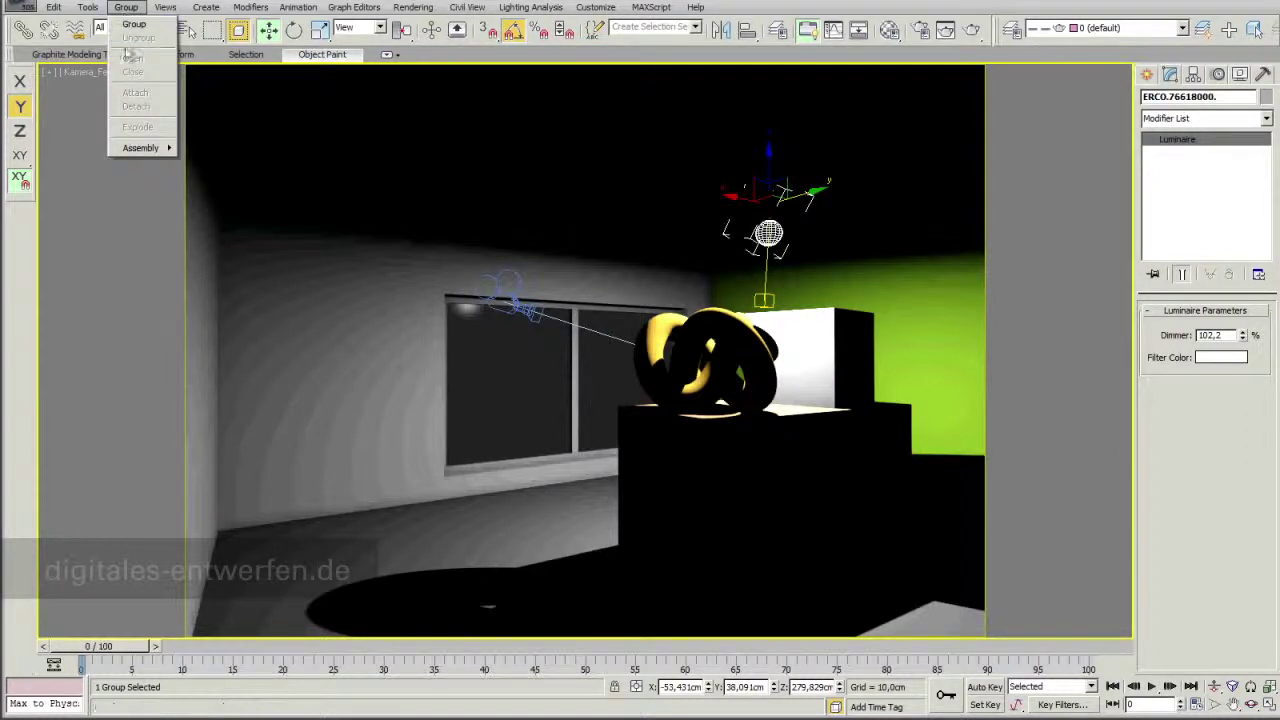
mouse_move(140, 148)
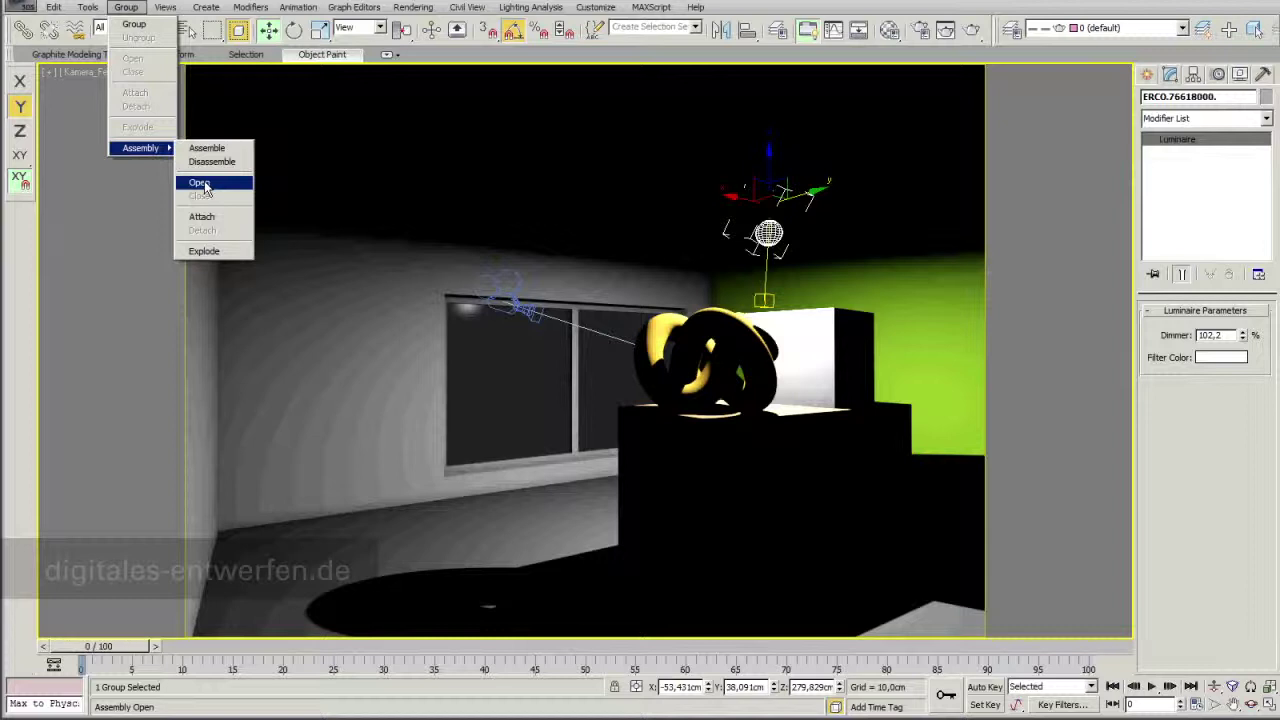
left_click(204, 186)
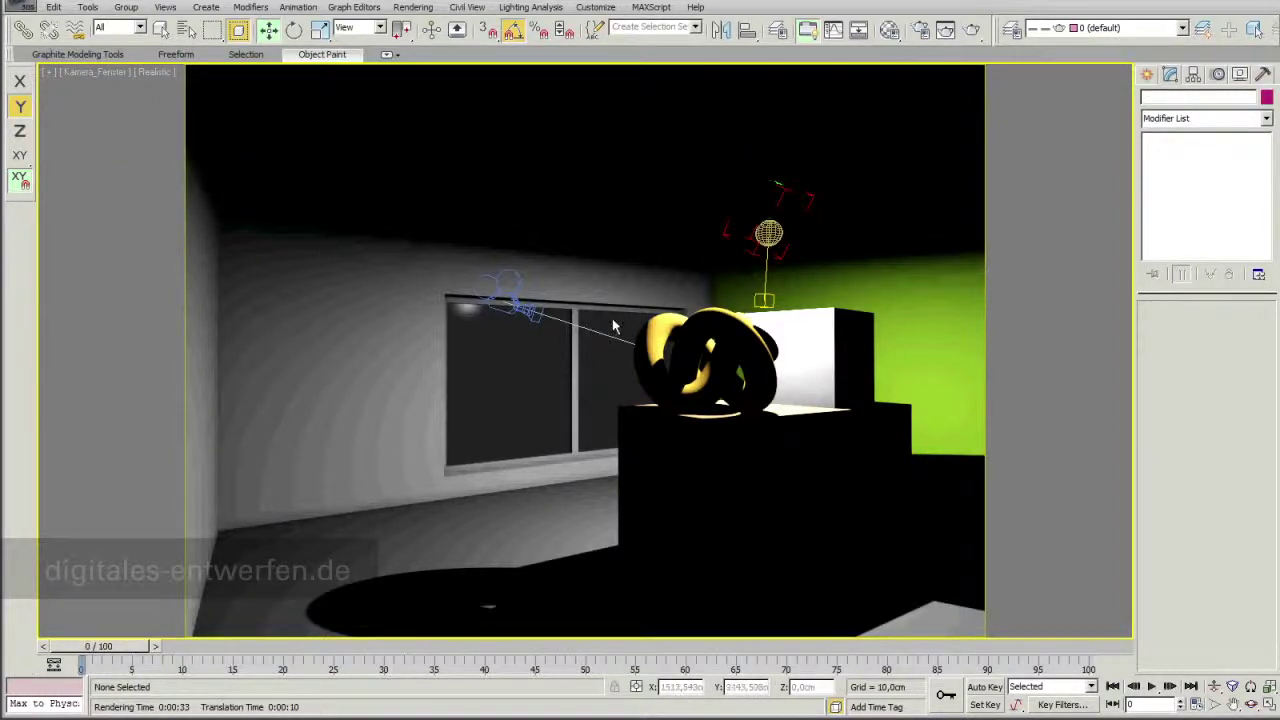
key("h")
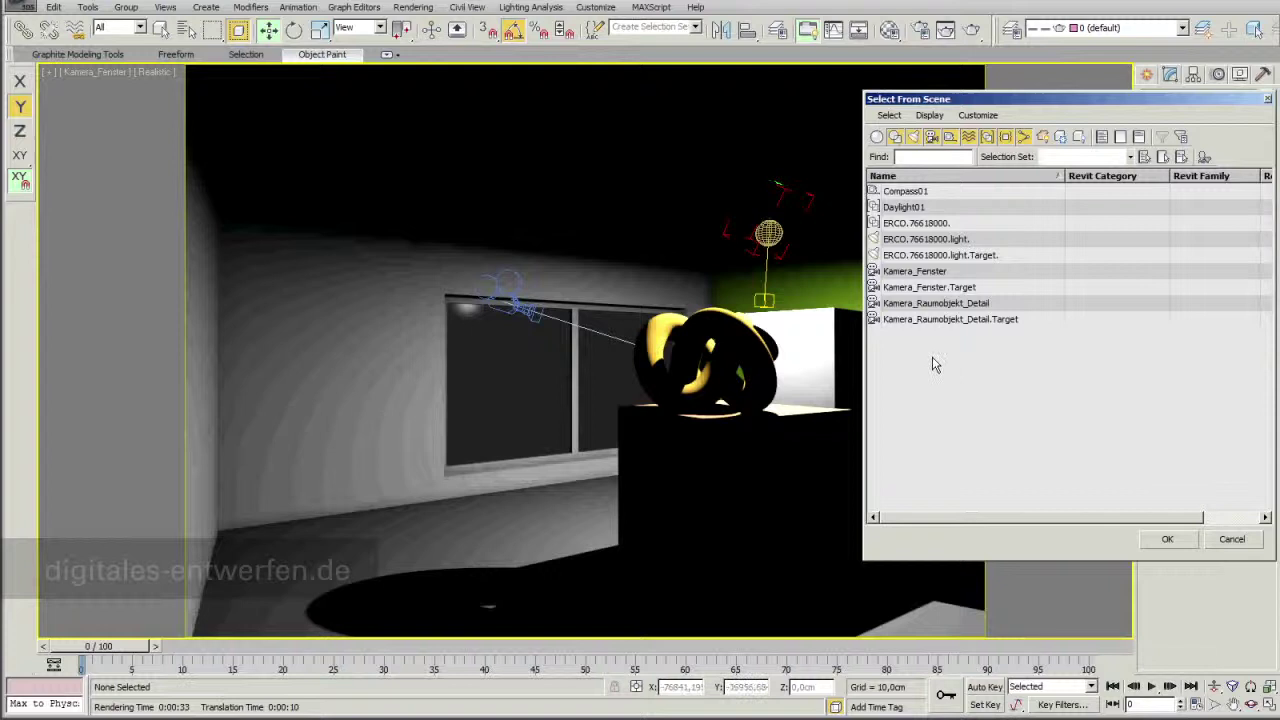
left_click_drag(973, 99, 799, 106)
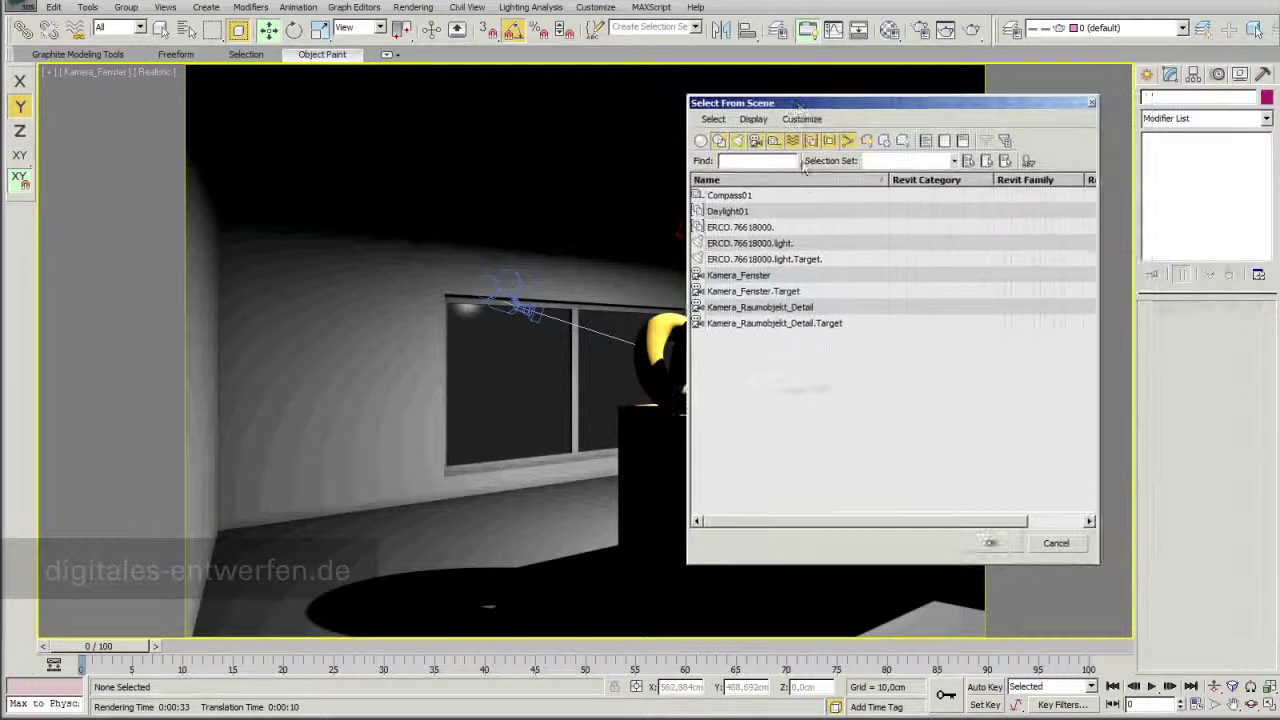
left_click(751, 228)
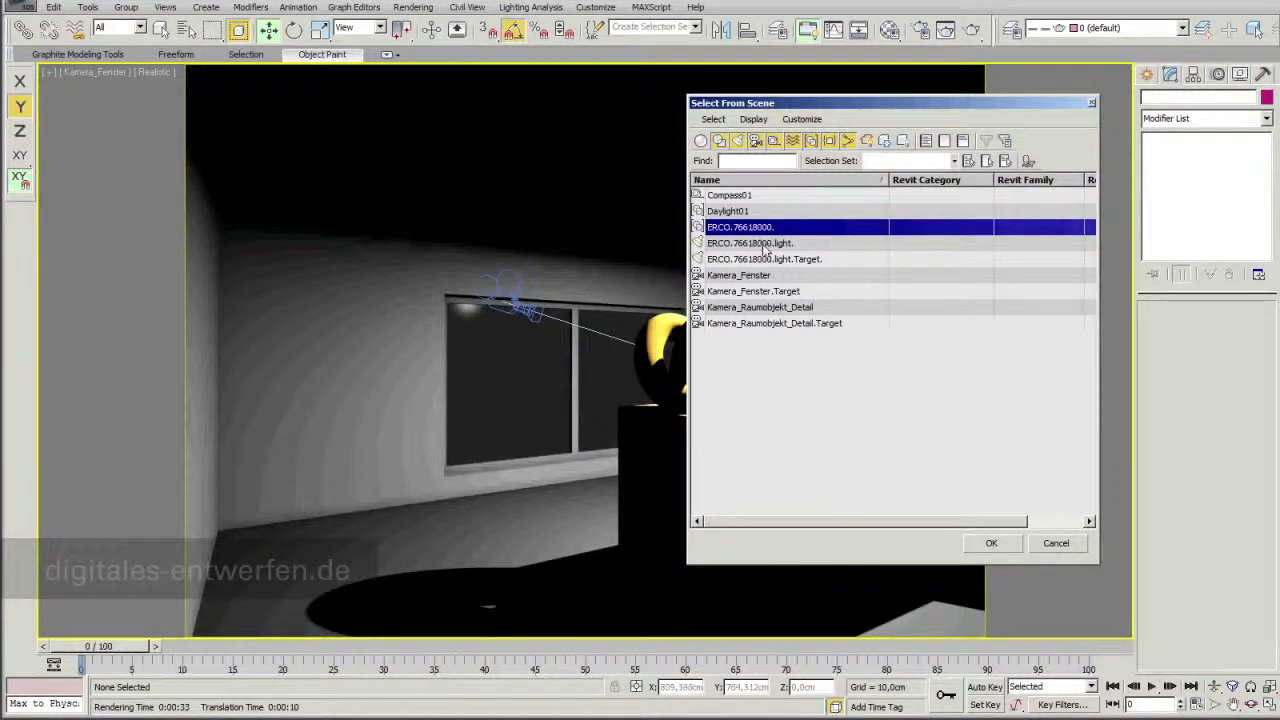
left_click(764, 245)
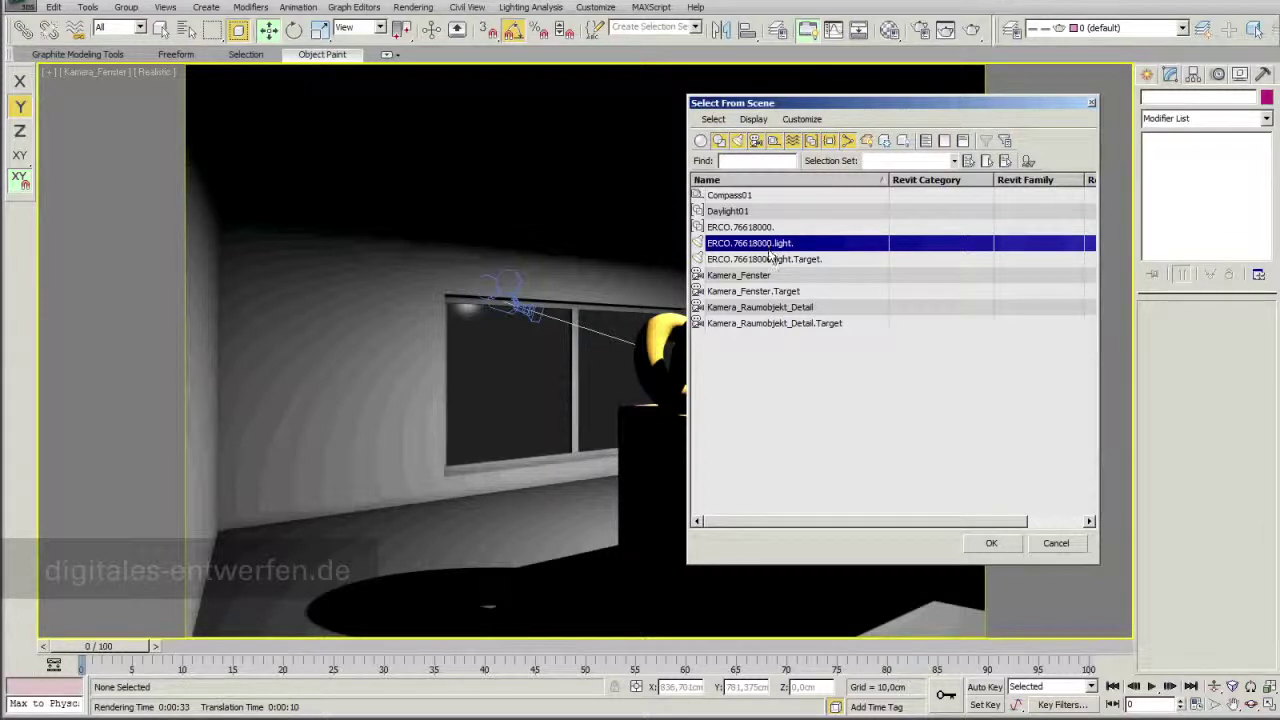
left_click(1010, 547)
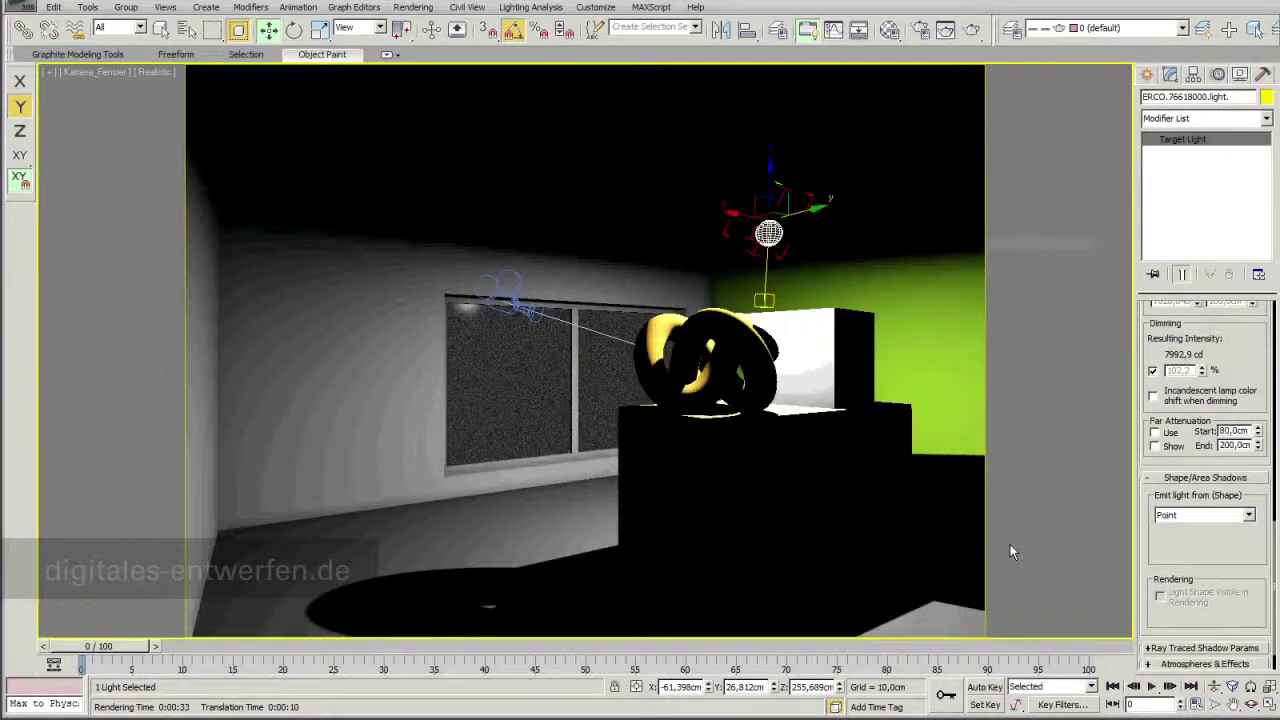
scroll(1253, 343, "up", 2)
scroll(1253, 343, "up", 2)
scroll(1253, 343, "up", 2)
scroll(1253, 343, "up", 2)
scroll(1200, 450, "up", 2)
scroll(1200, 450, "up", 1)
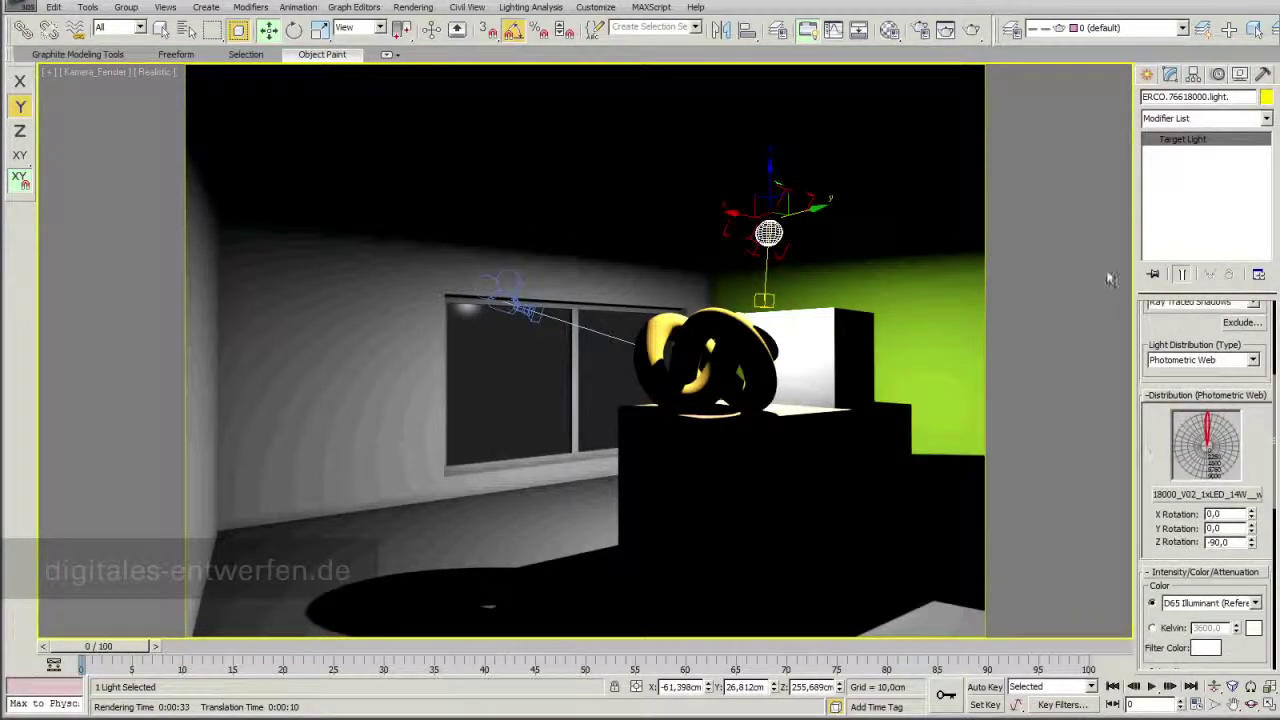
scroll(1147, 347, "up", 2)
scroll(1147, 347, "up", 2)
scroll(1150, 400, "up", 1)
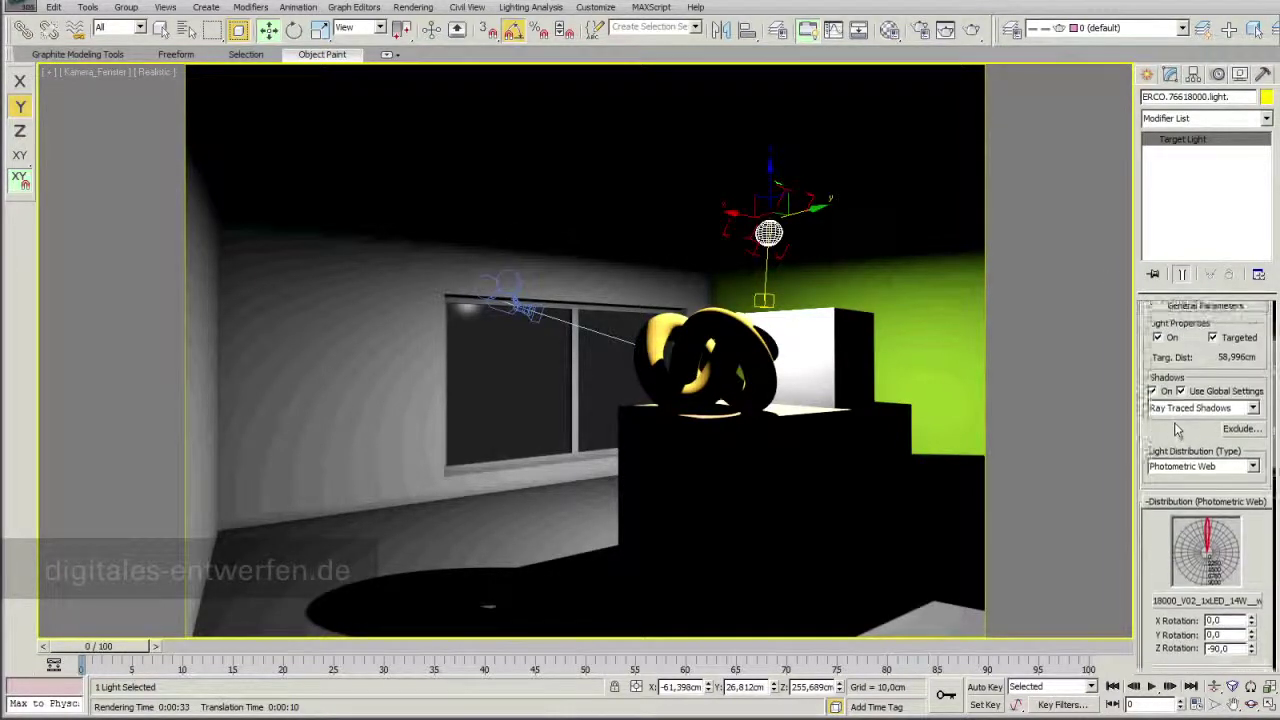
scroll(1160, 500, "up", 1)
left_click_drag(1163, 566, 1158, 432)
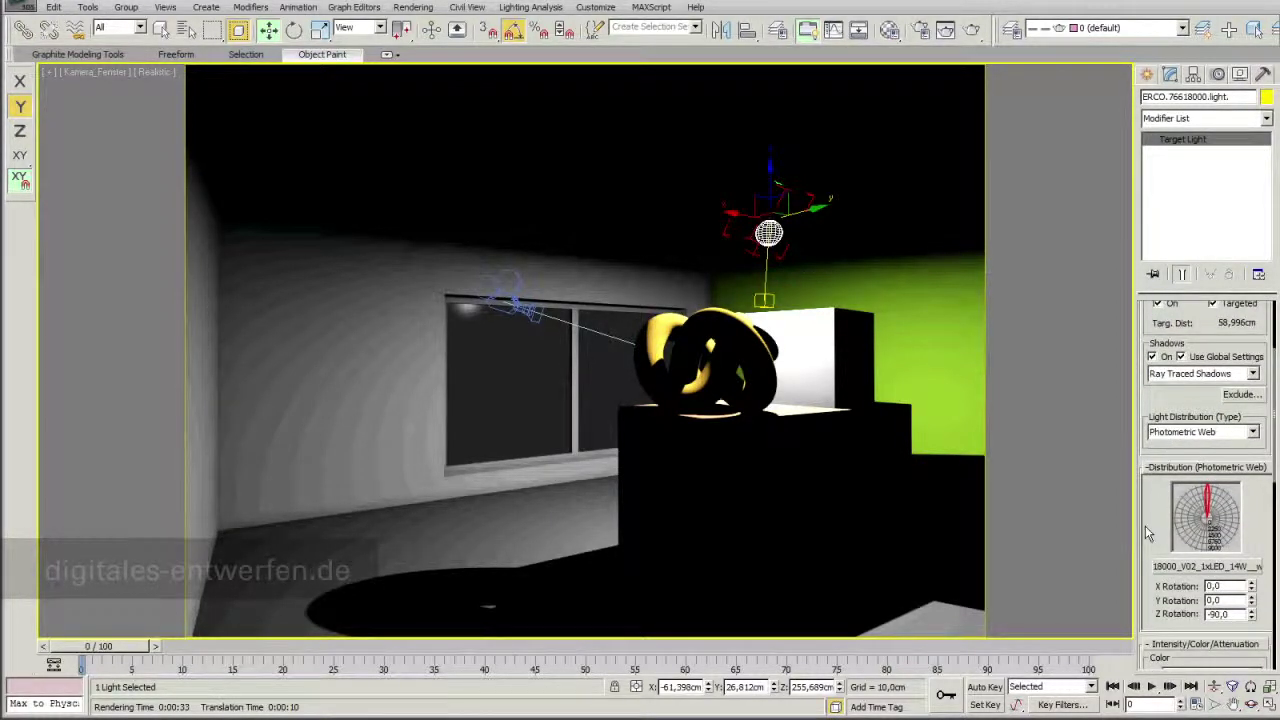
left_click_drag(1145, 525, 1146, 478)
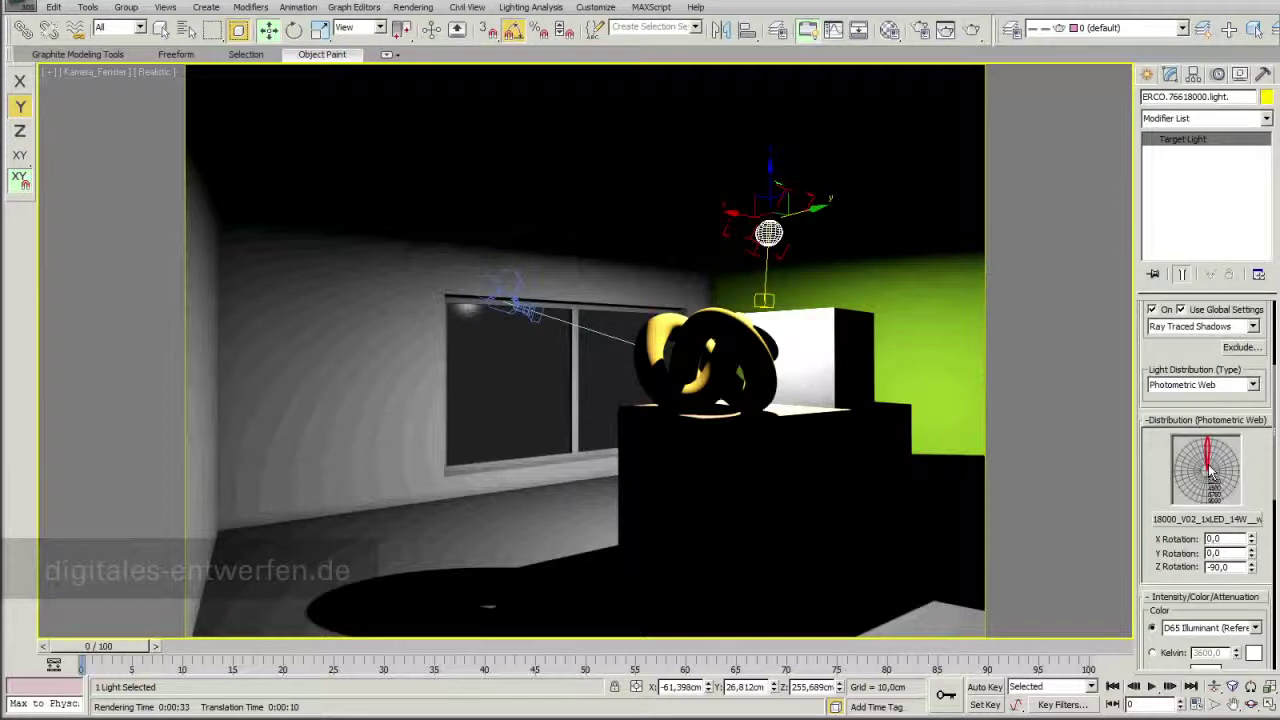
left_click(1208, 519)
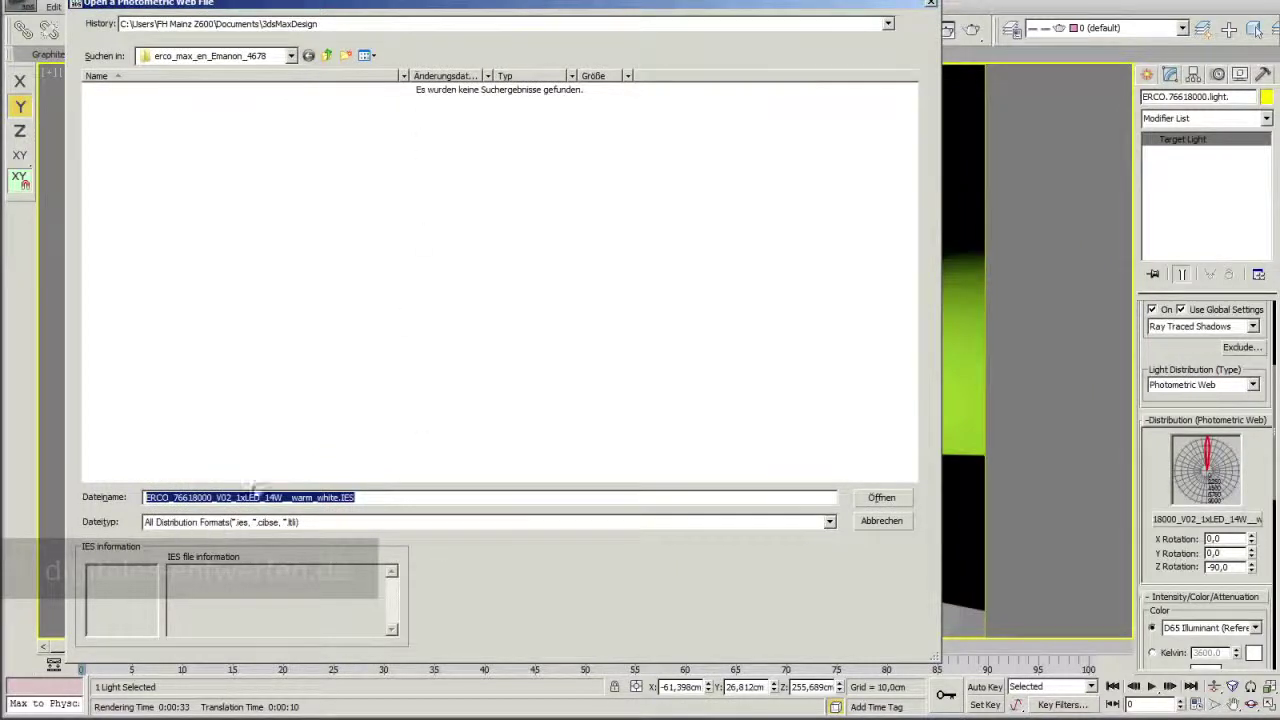
left_click(291, 56)
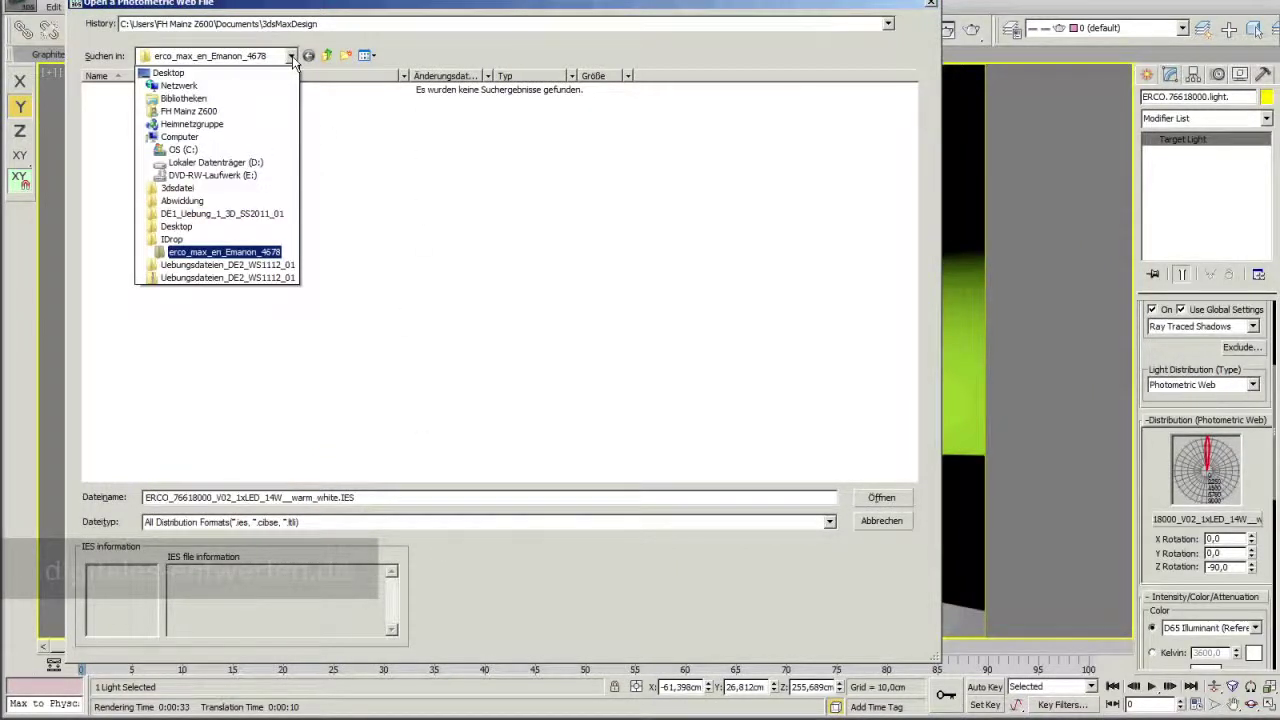
left_click(292, 58)
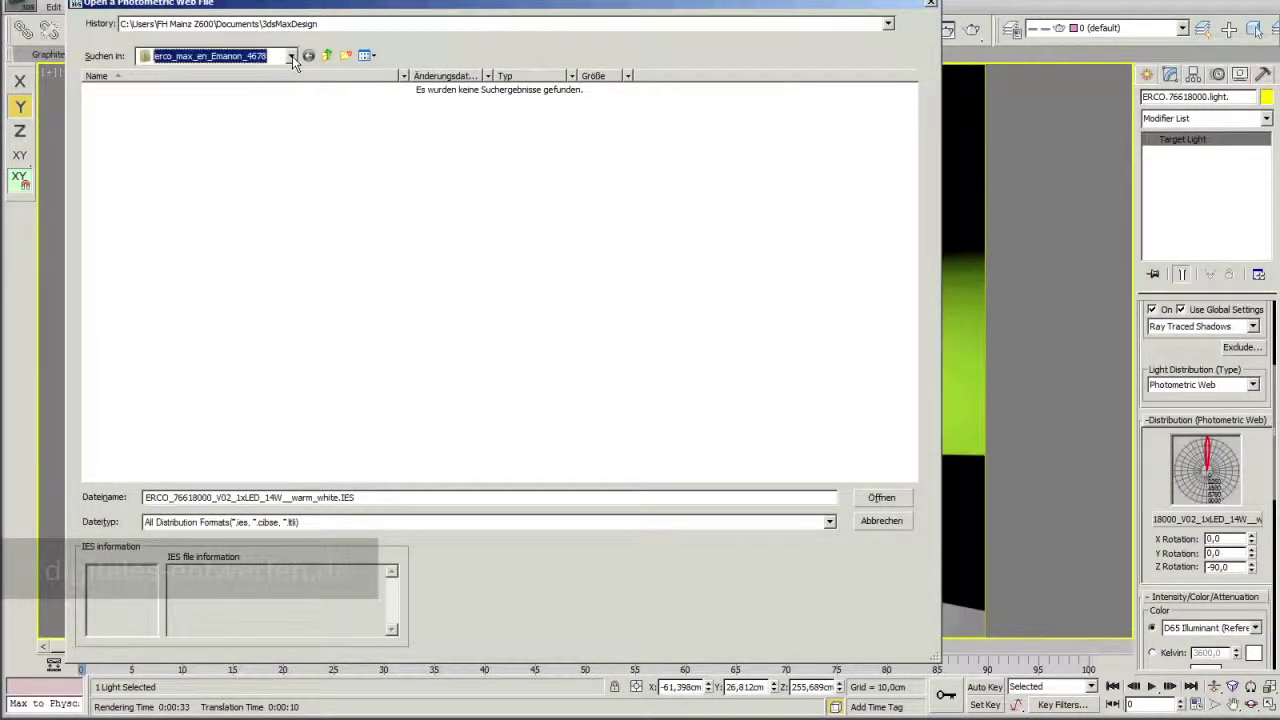
left_click(881, 521)
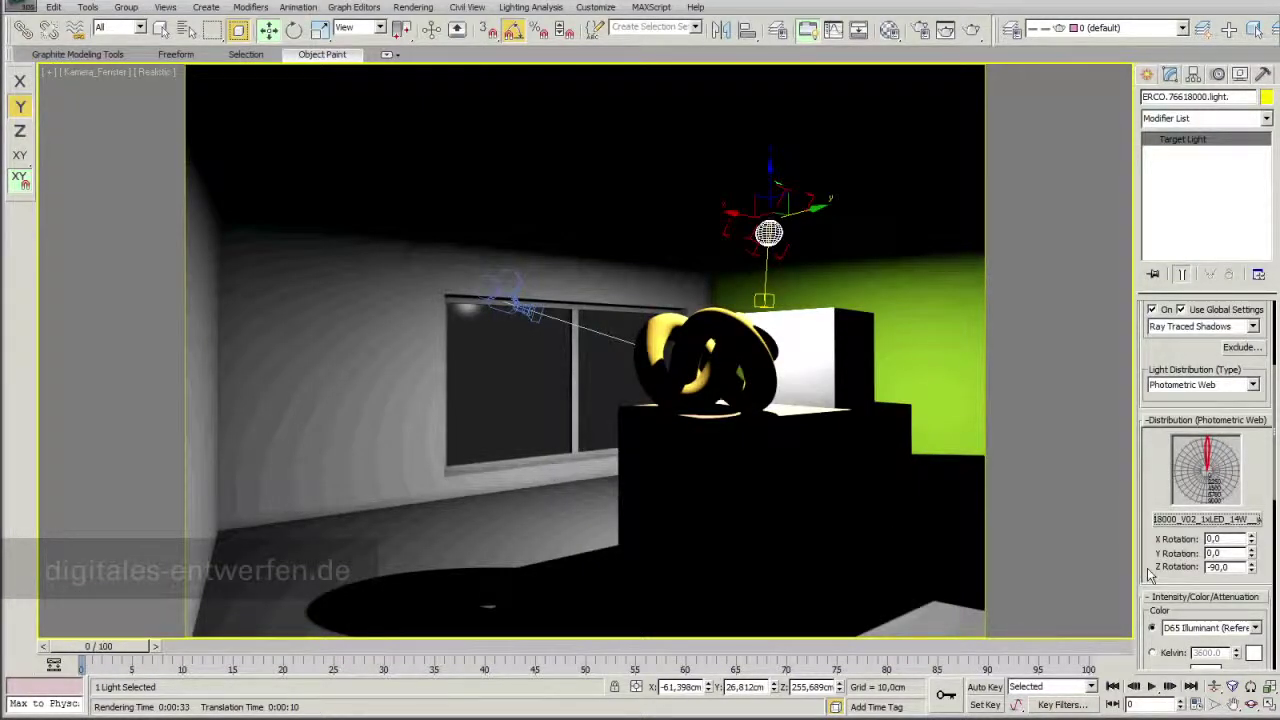
left_click_drag(1149, 575, 1135, 428)
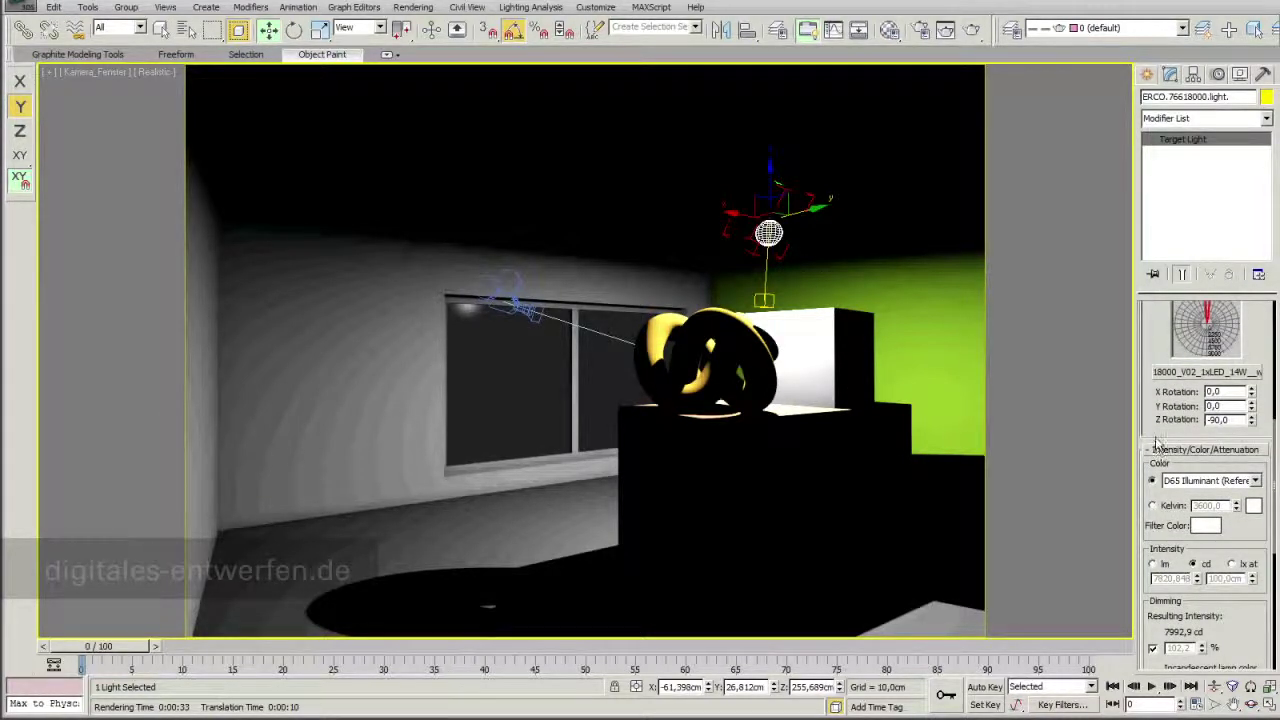
left_click_drag(1148, 418, 1147, 690)
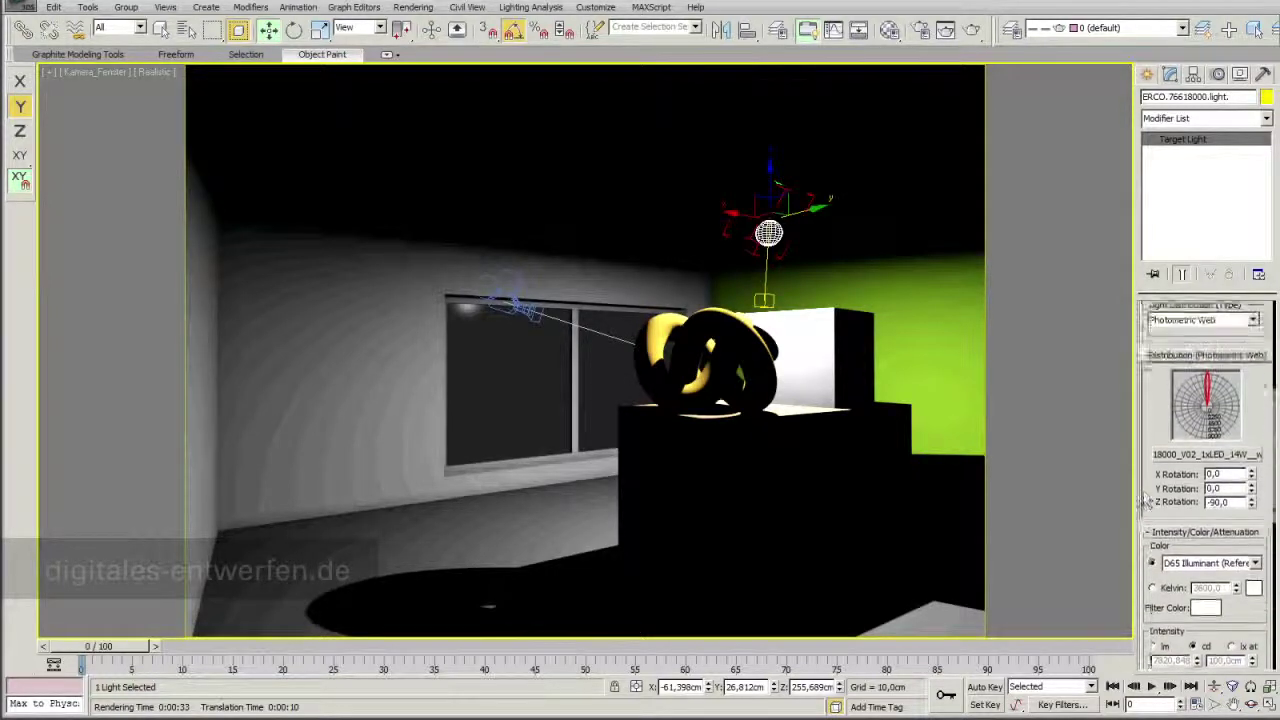
scroll(1145, 440, "up", 2)
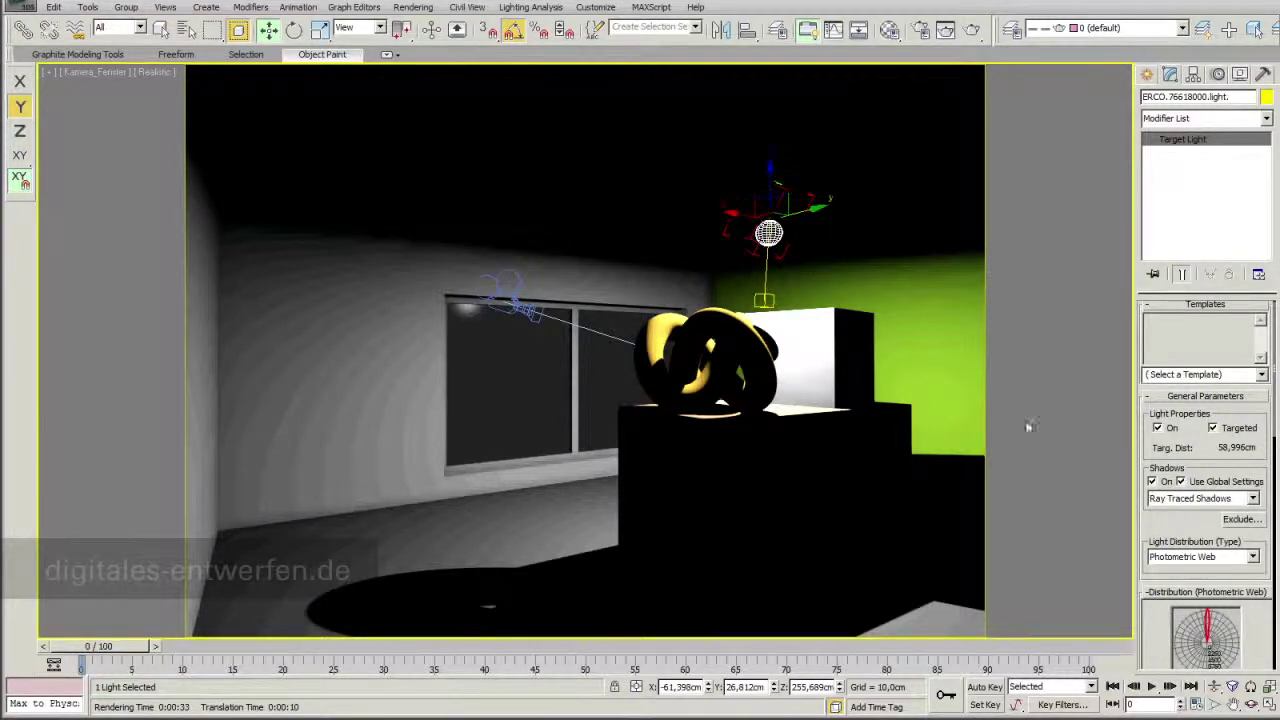
left_click_drag(1155, 537, 1146, 466)
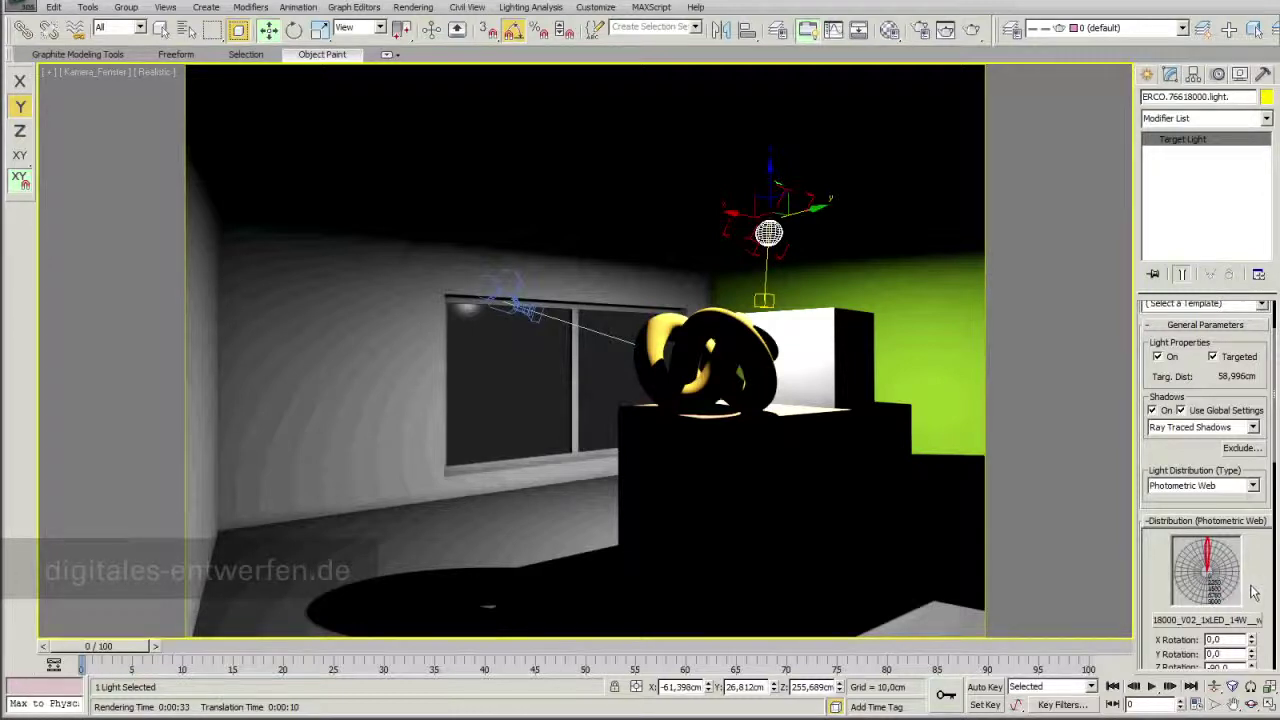
- Select the luminaire assembly, dim it to 91,8 %, and close the test render
left_click(126, 7)
mouse_move(140, 148)
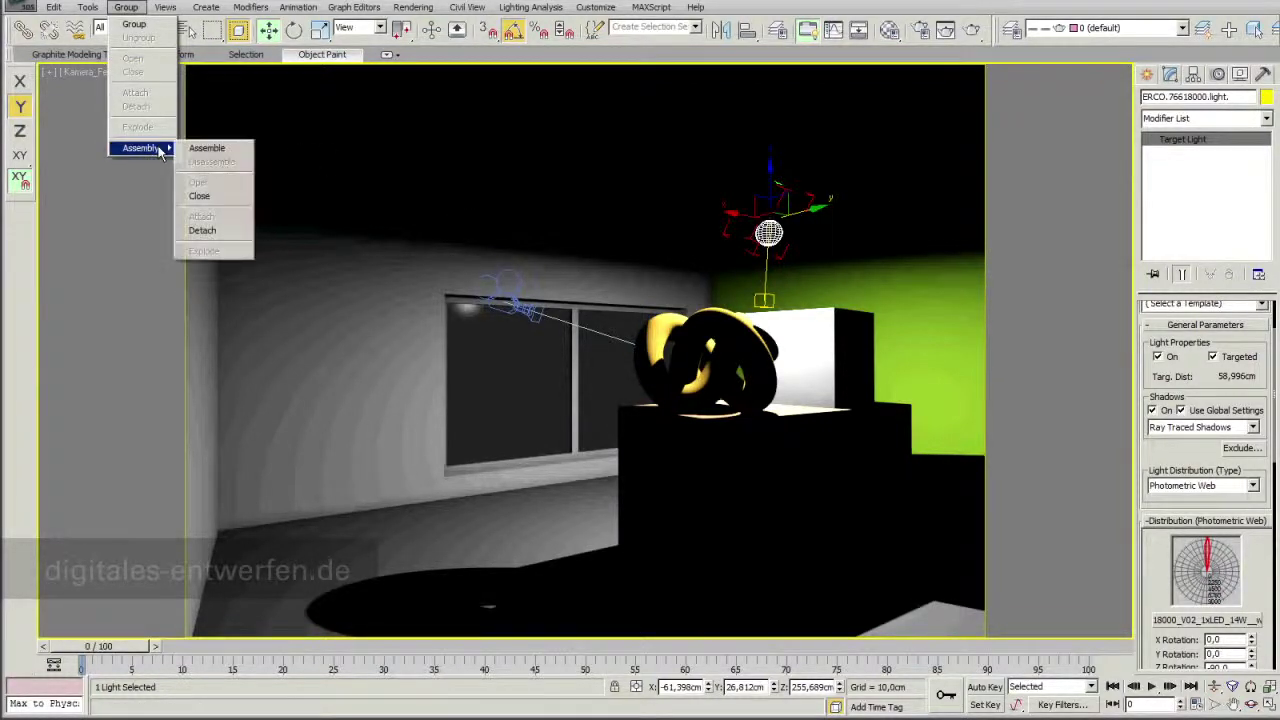
left_click(212, 196)
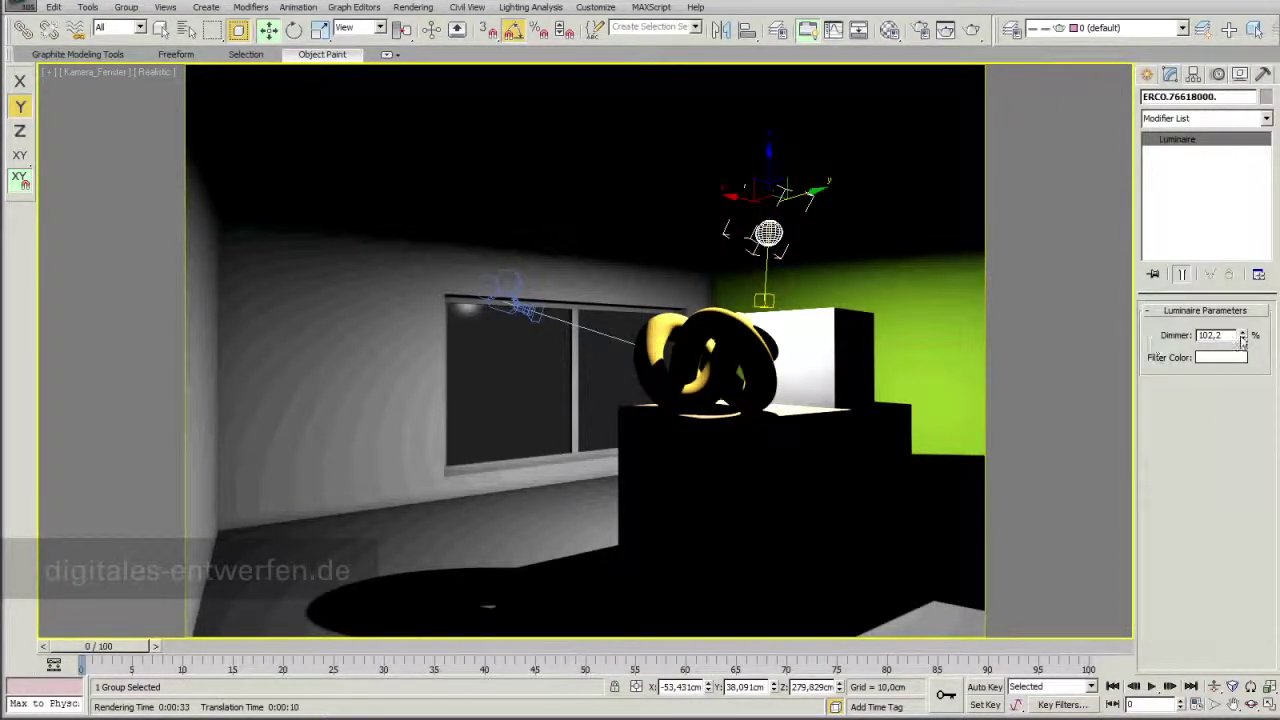
mouse_move(1242, 338)
left_mouse_down()
mouse_move(1240, 408)
mouse_move(1199, 476)
left_mouse_up()
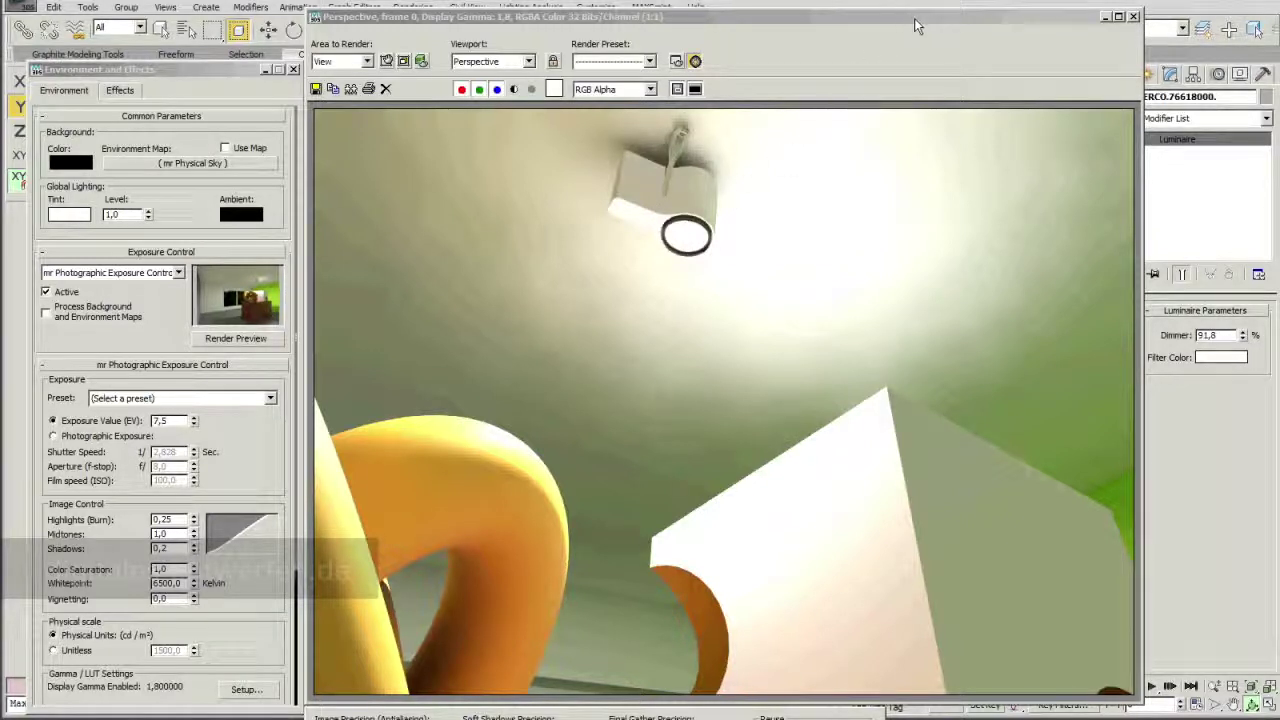
left_click(1134, 16)
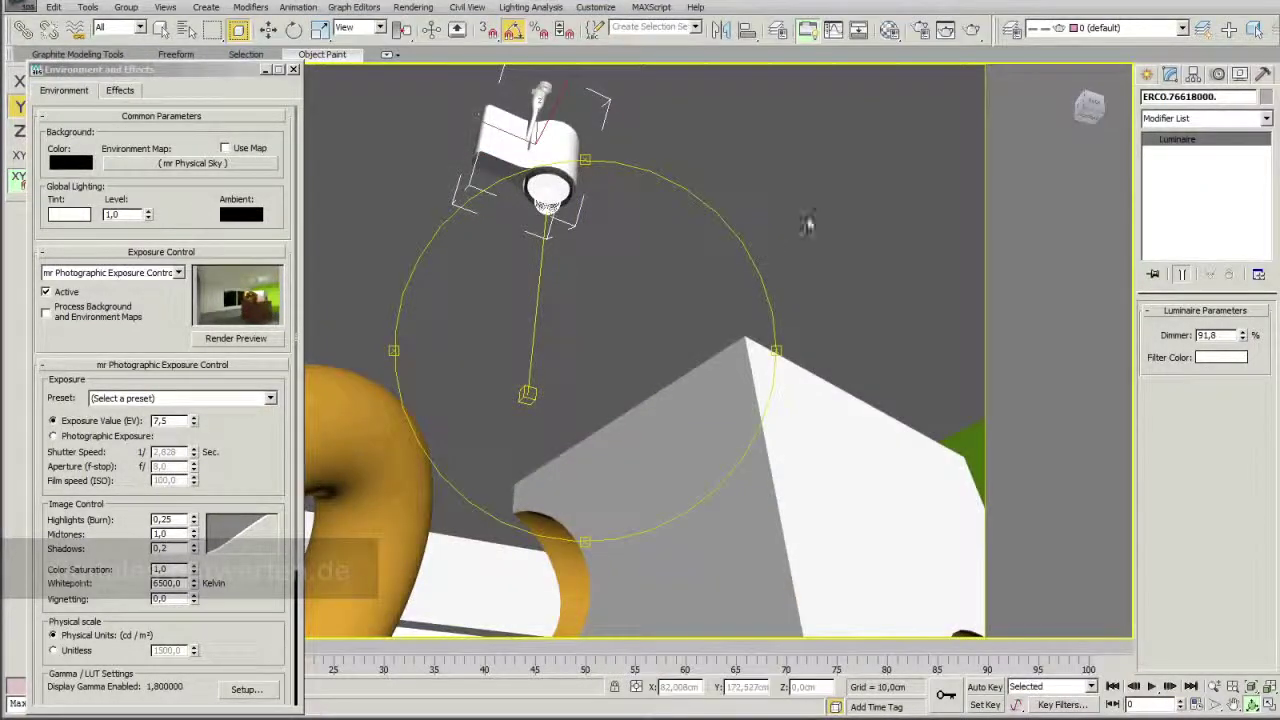
- Load the _Erco.Materials material from the scene into the Material Editor
left_click(891, 33)
left_click_drag(376, 104, 394, 98)
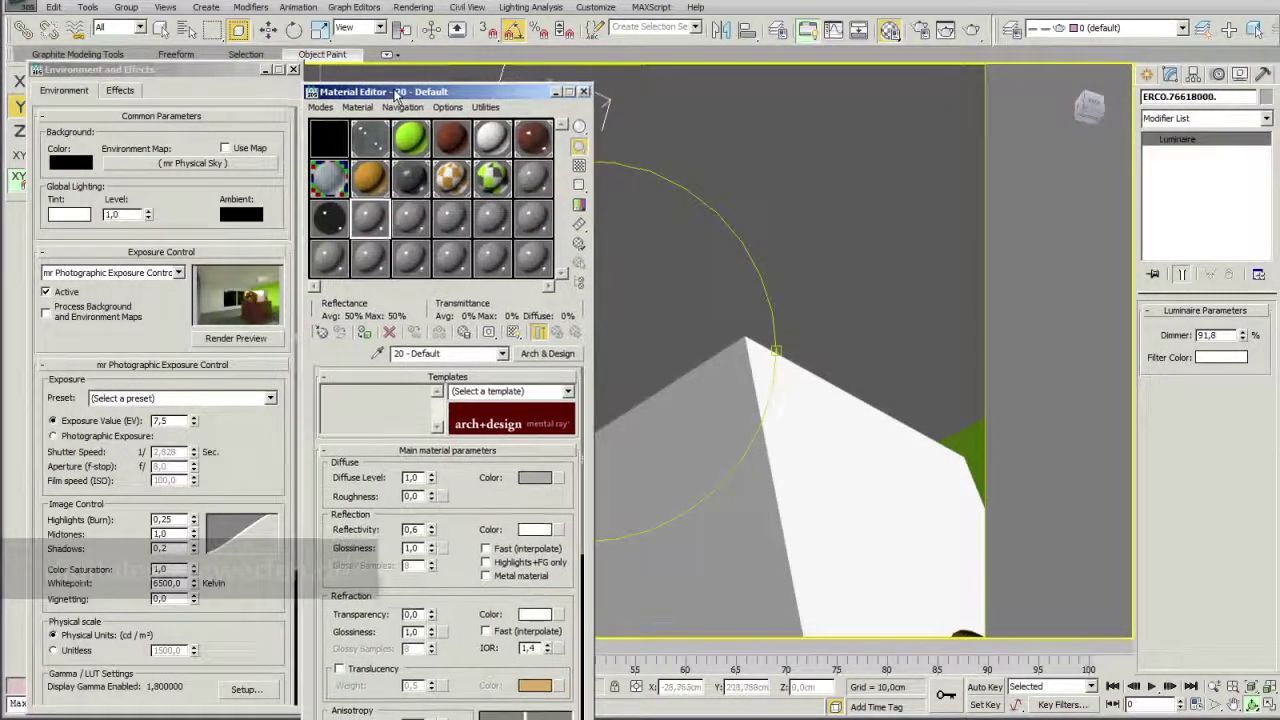
left_click(323, 338)
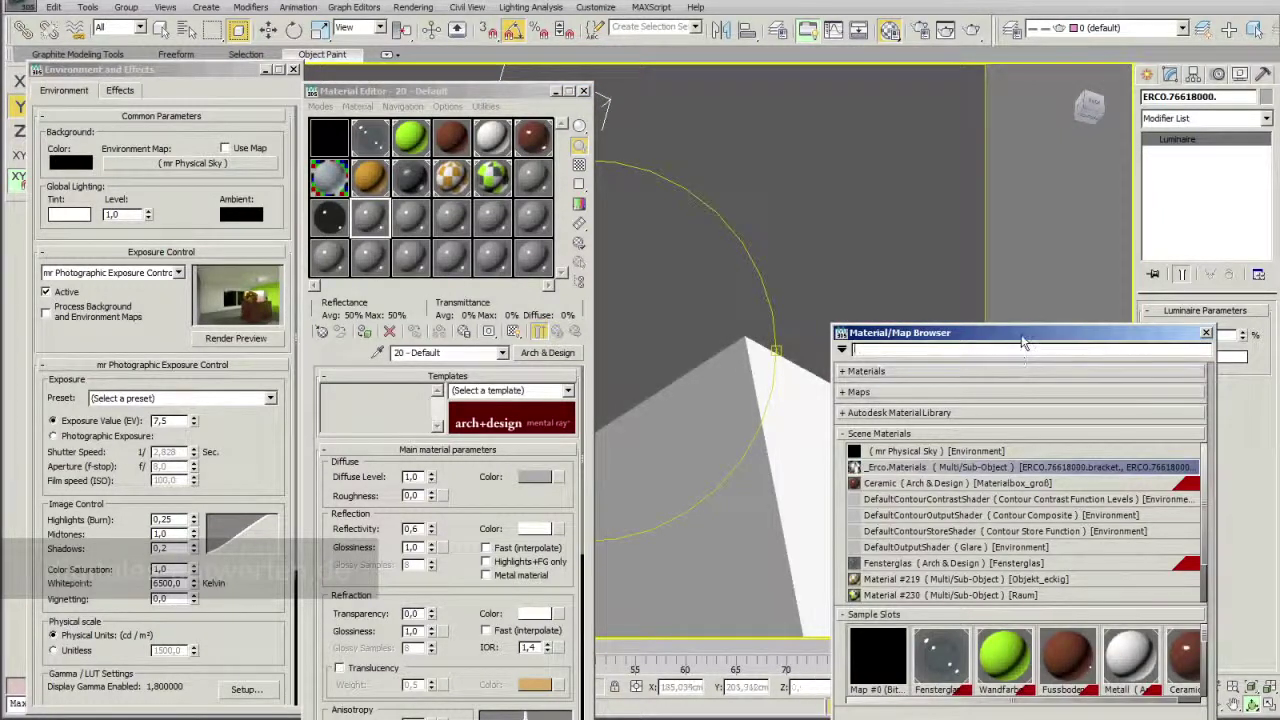
left_click_drag(960, 332, 925, 204)
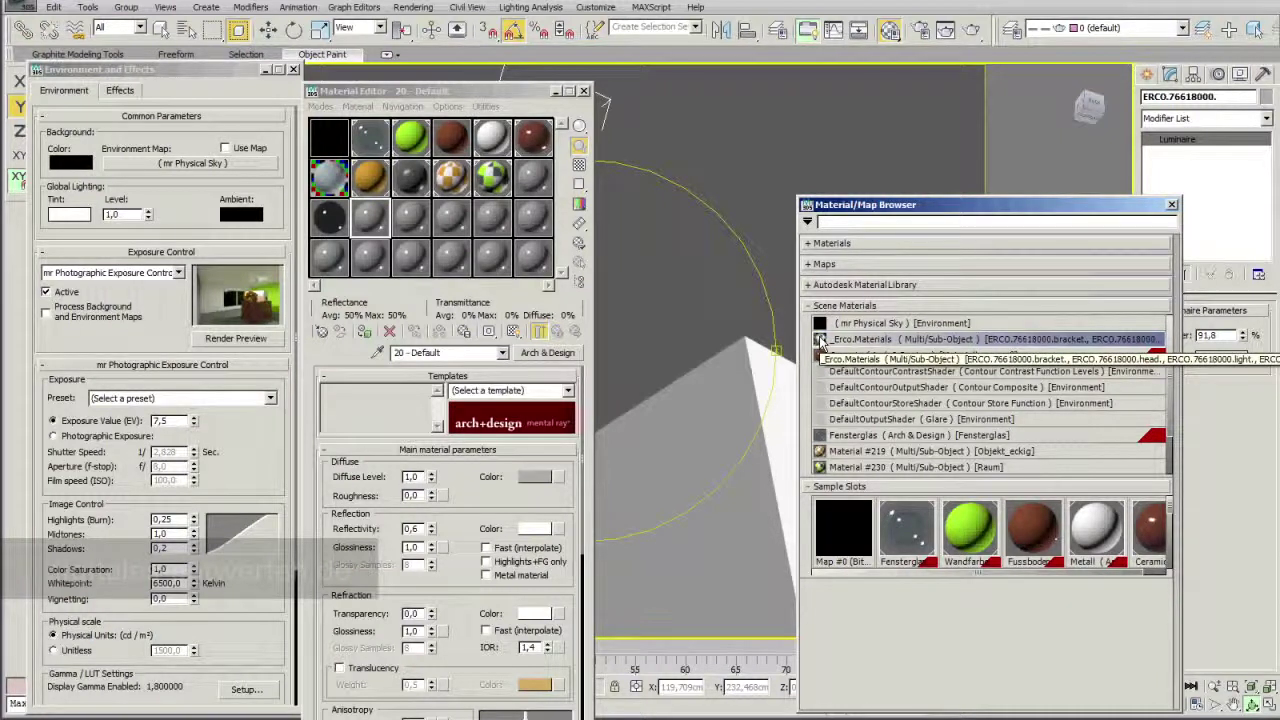
double_click(820, 343)
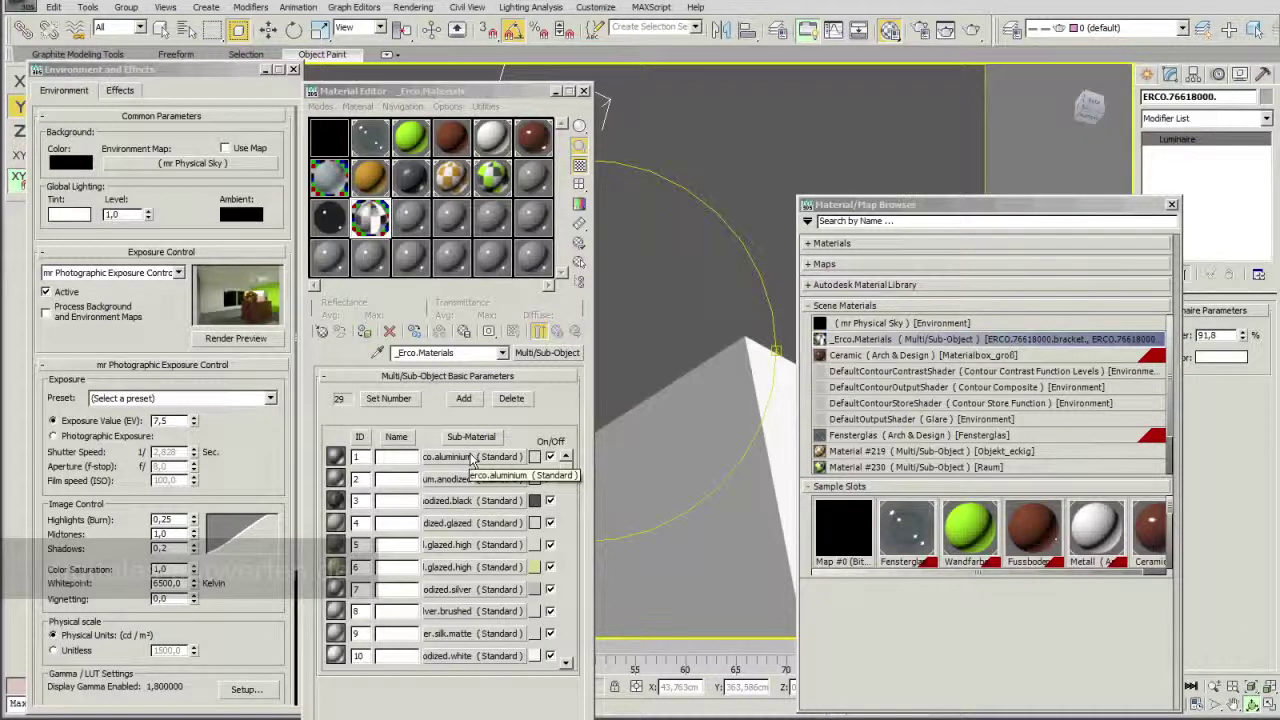
- Replace erco.aluminium with the library's Metal > Aluminum > Anodized - Light Gray
left_click(474, 457)
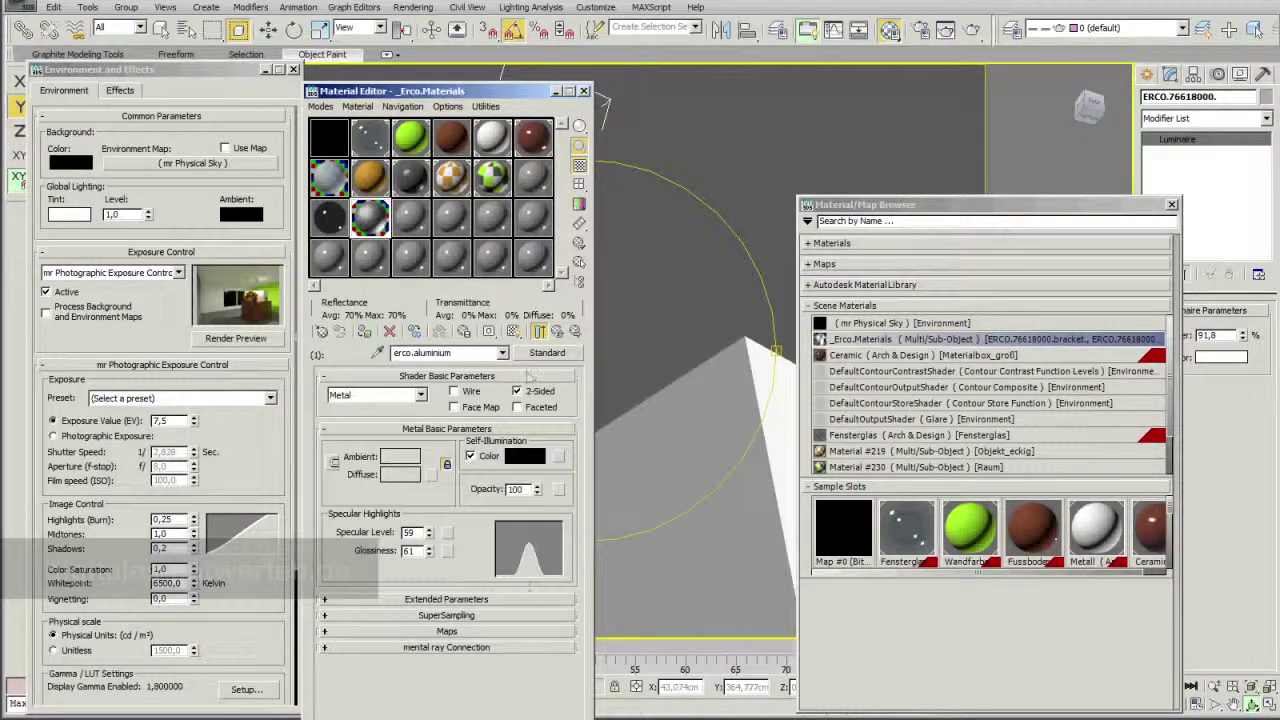
left_click(547, 356)
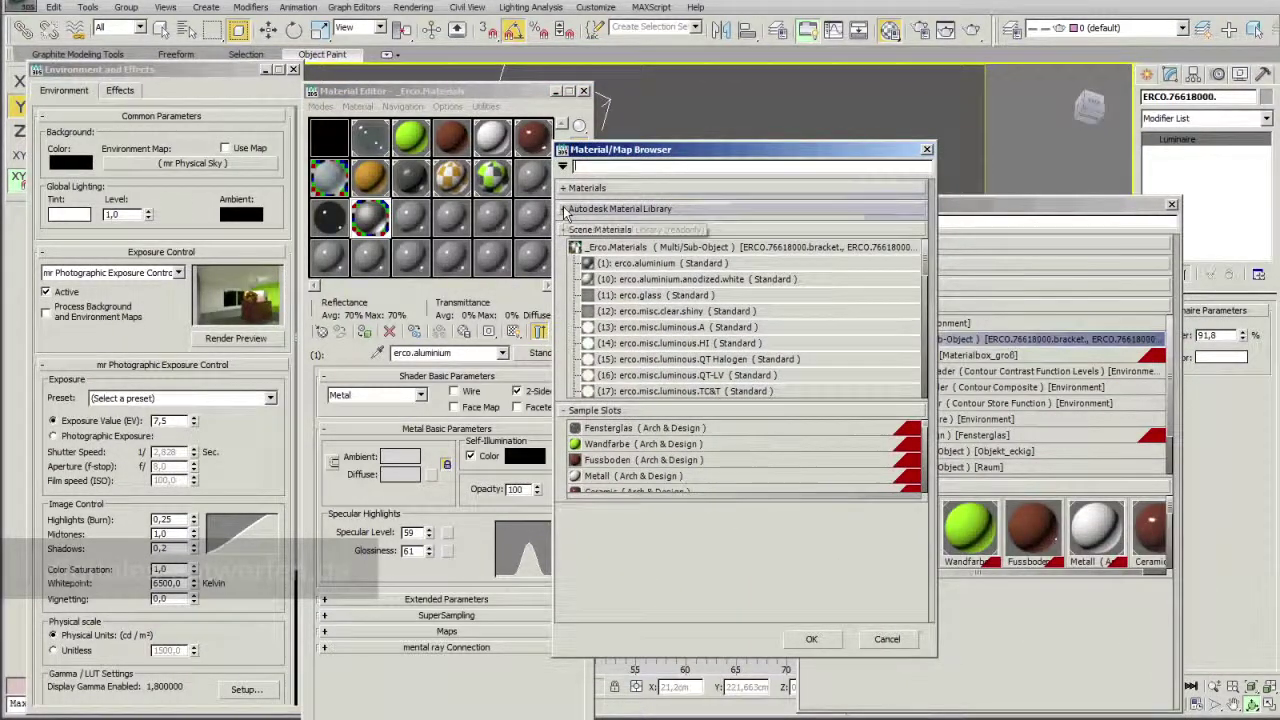
left_click(564, 209)
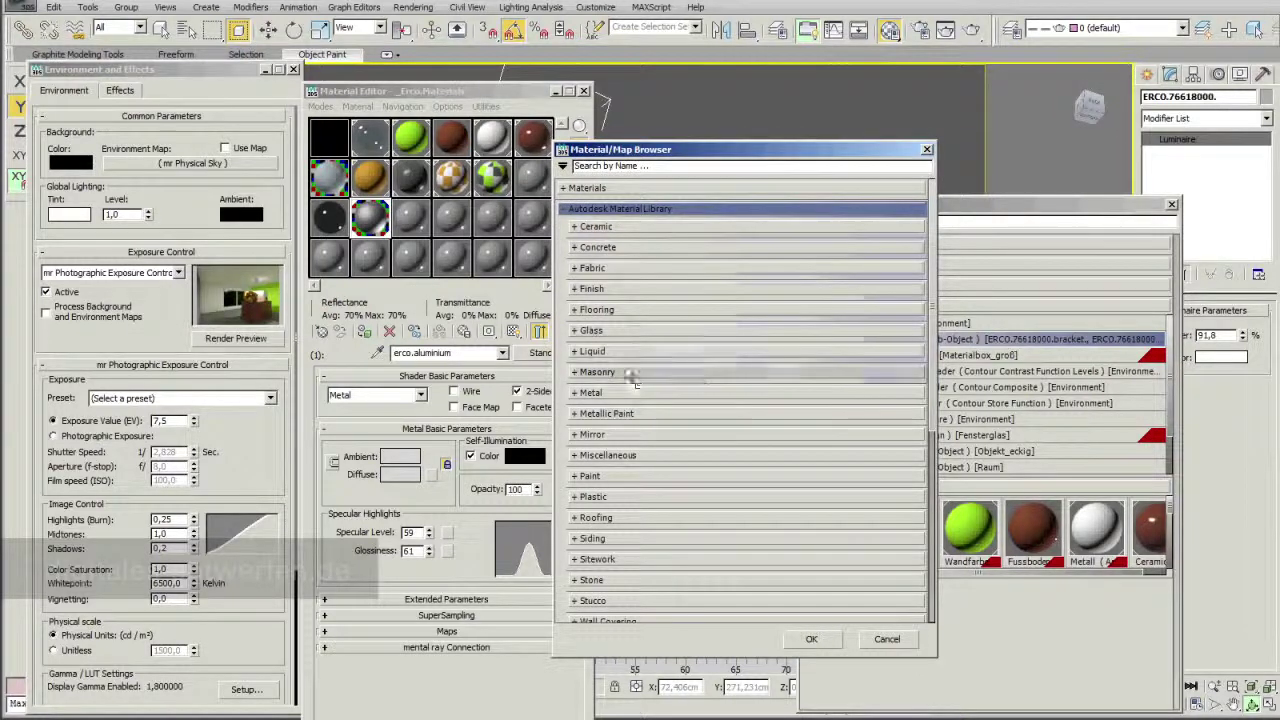
left_click(576, 393)
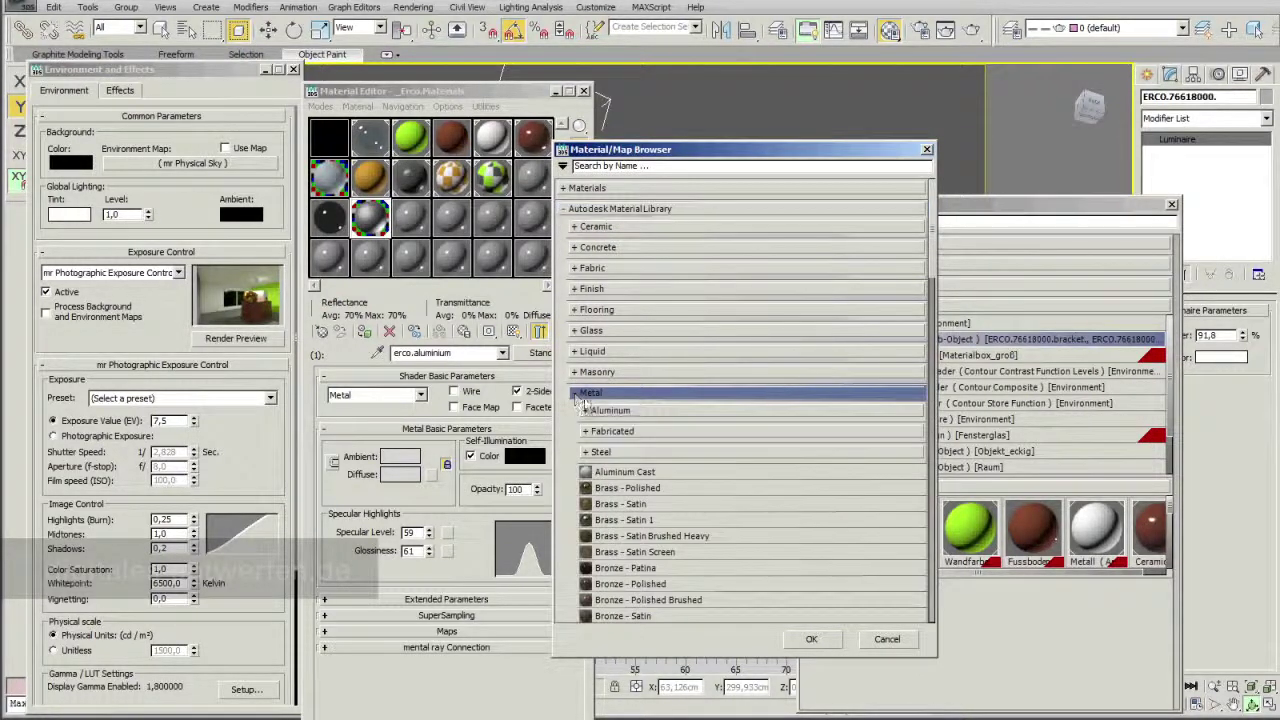
left_click(587, 410)
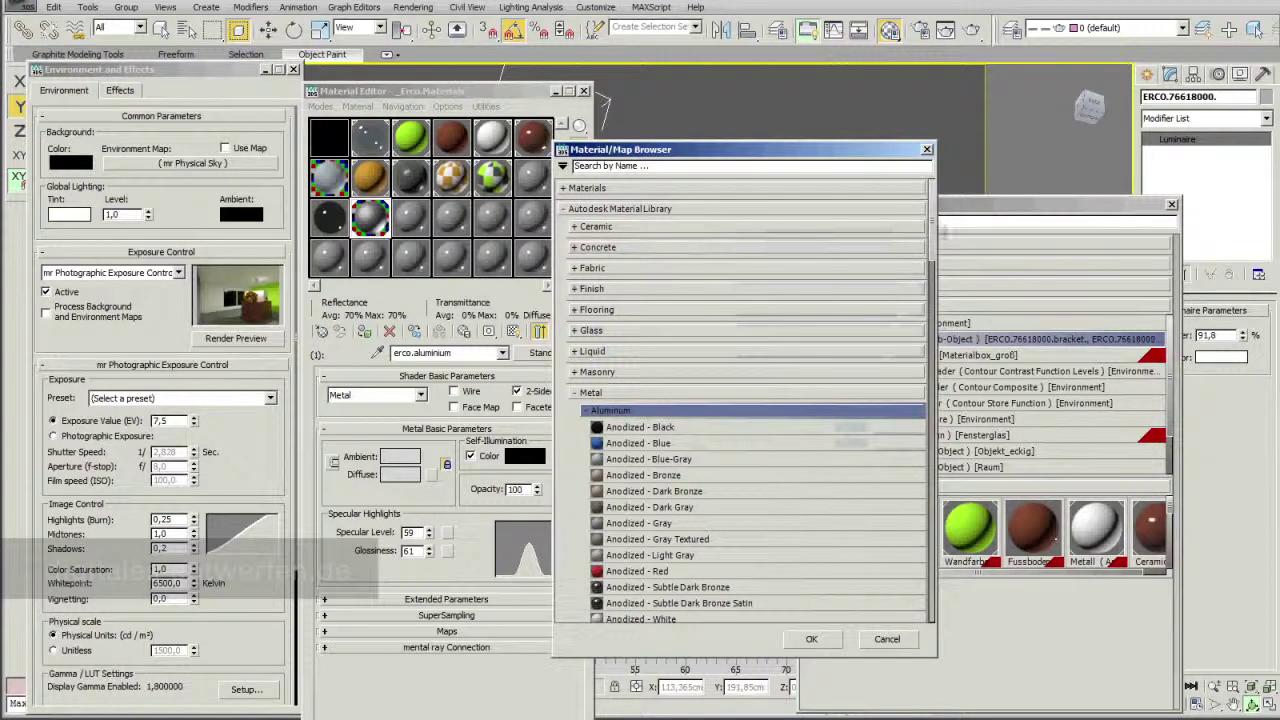
scroll(930, 260, "down", 2)
scroll(930, 260, "down", 2)
scroll(930, 260, "down", 2)
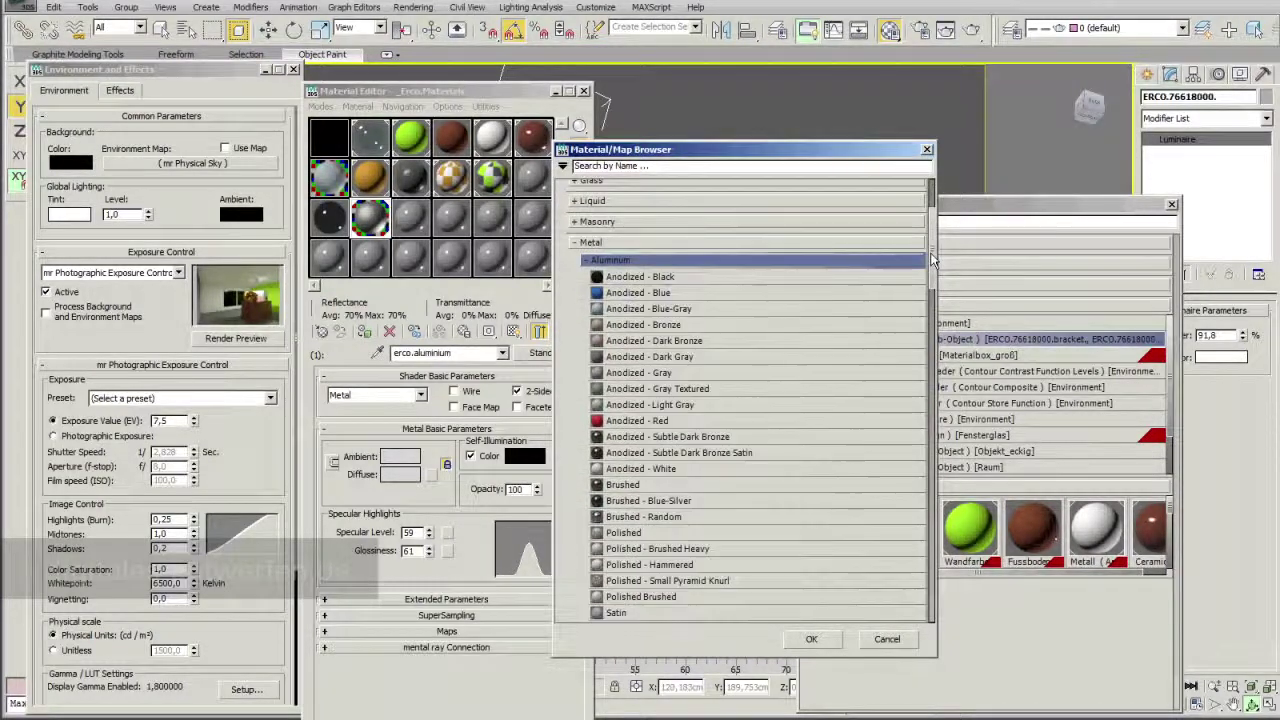
scroll(930, 260, "down", 1)
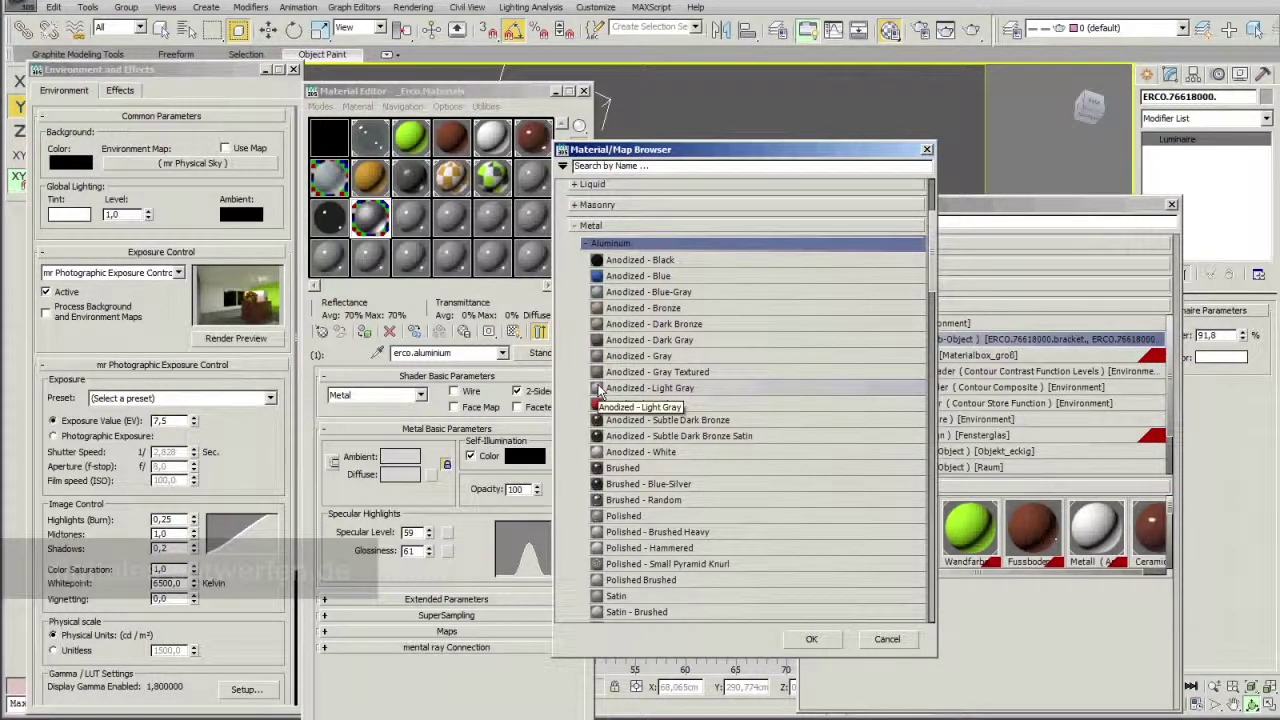
double_click(600, 390)
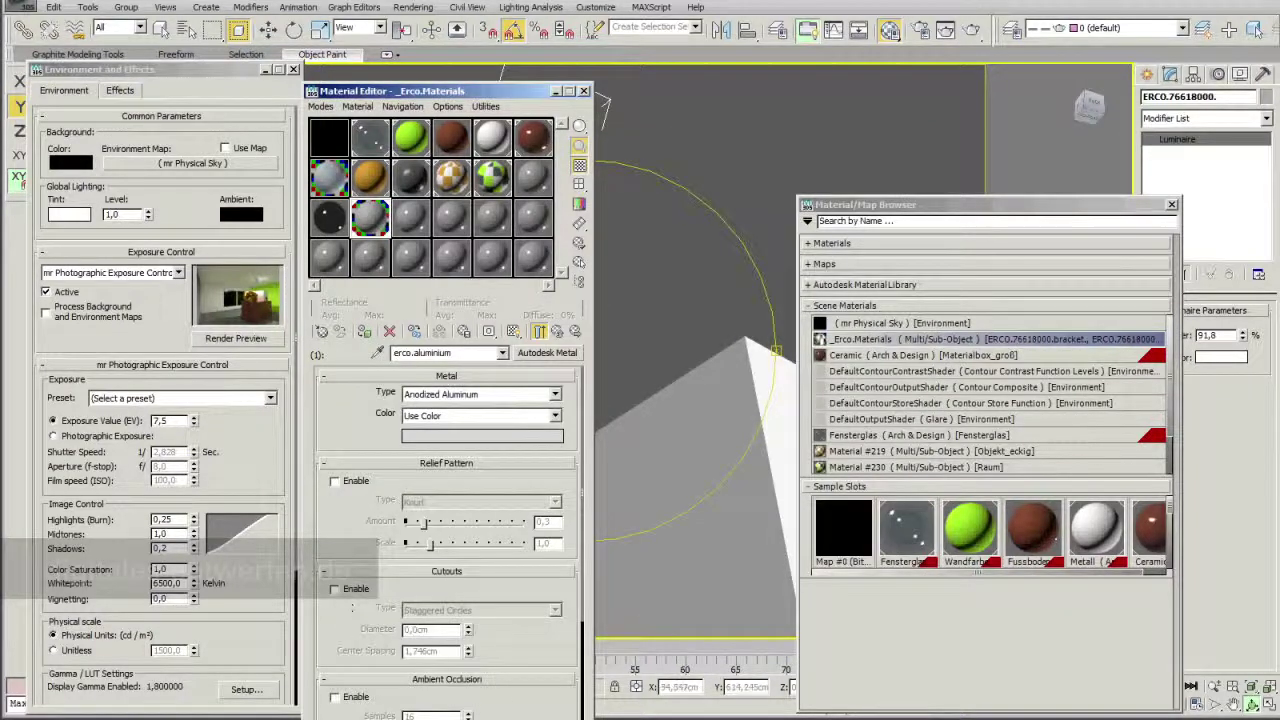
- Enable ambient occlusion with max distance 120, using colour from other materials
left_click_drag(354, 614, 372, 468)
left_click(334, 548)
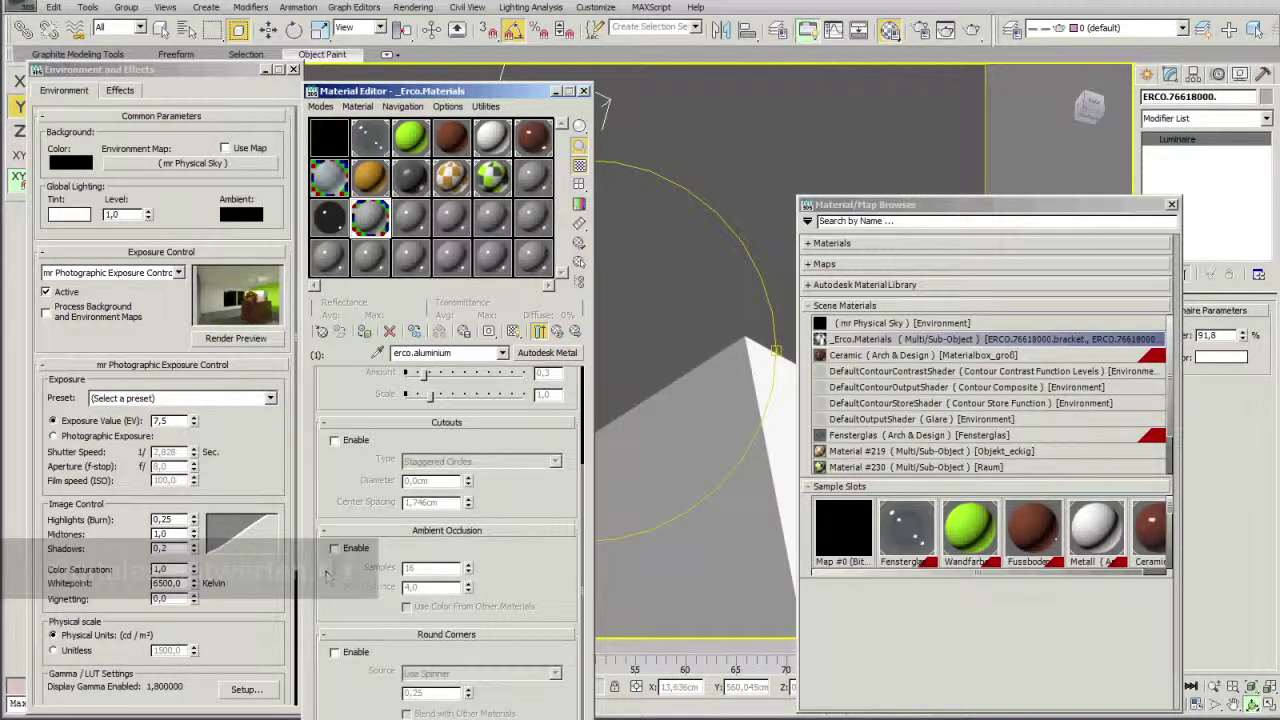
double_click(425, 589)
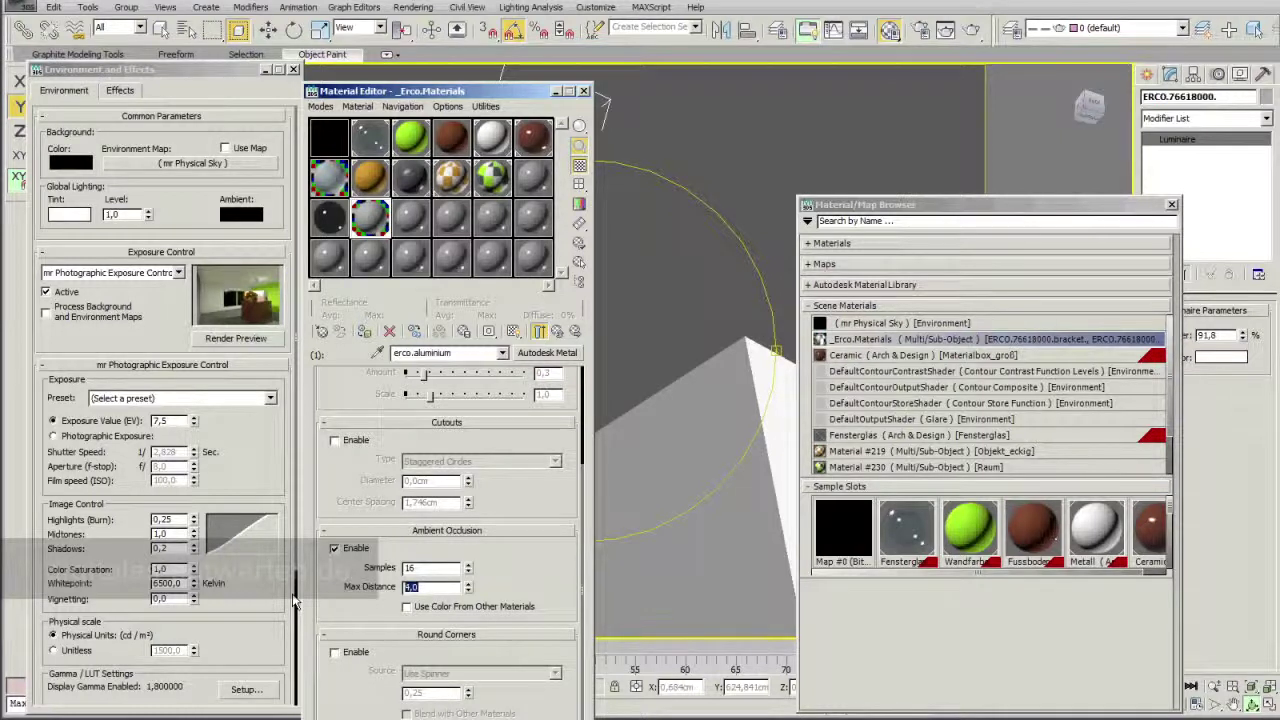
type("120")
key("Return")
left_click(407, 606)
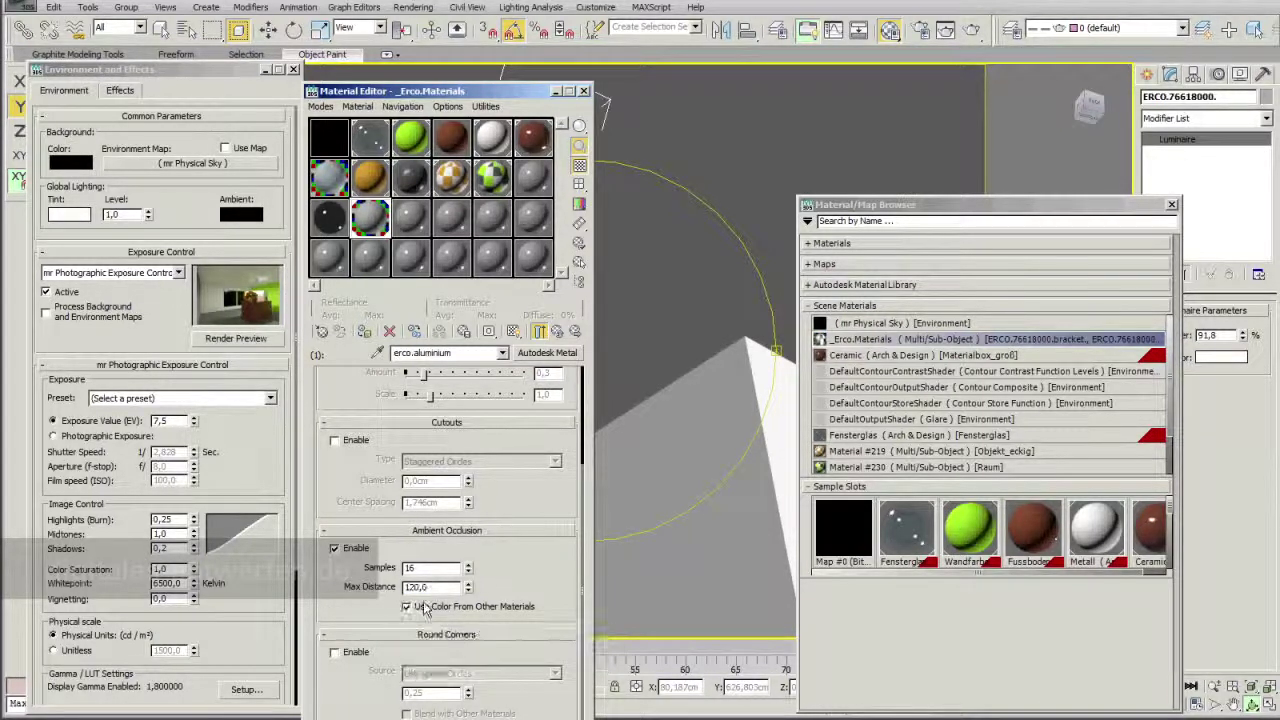
- Instance sub-material 1 into slots 2 and 4, then open aluminium.anodized.white
left_click(559, 333)
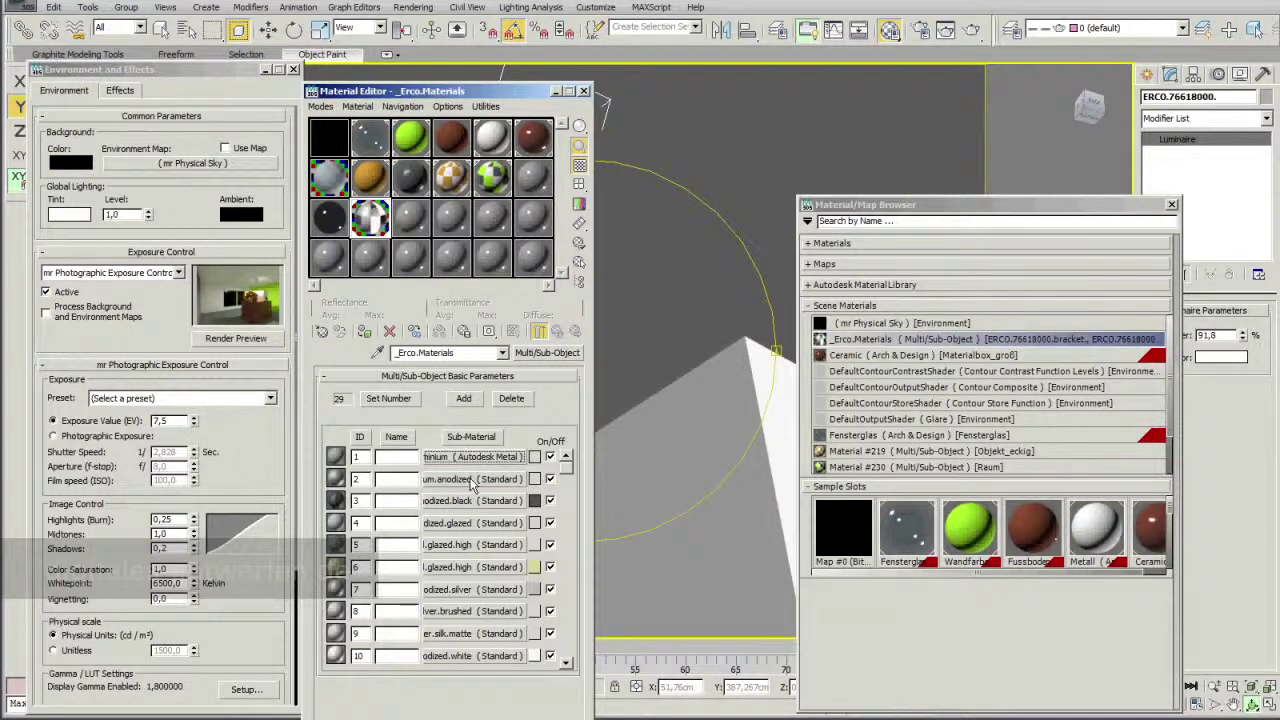
left_click_drag(470, 480, 473, 458)
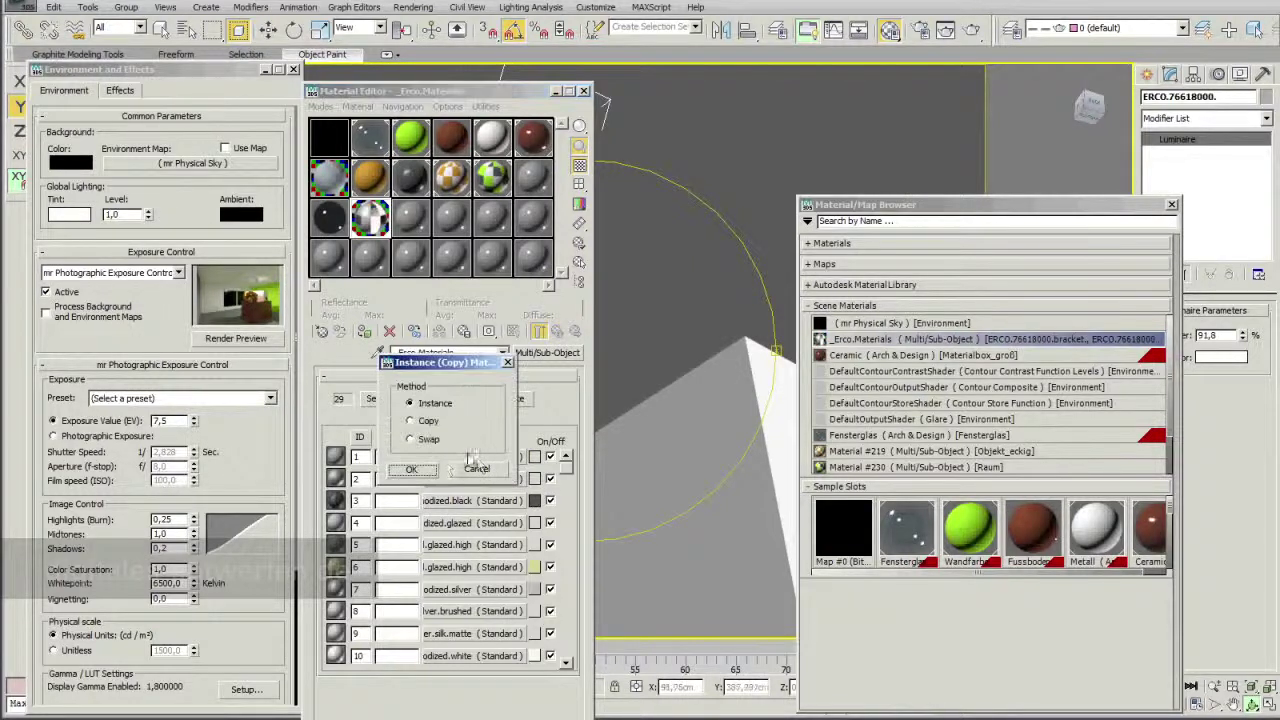
left_click(420, 470)
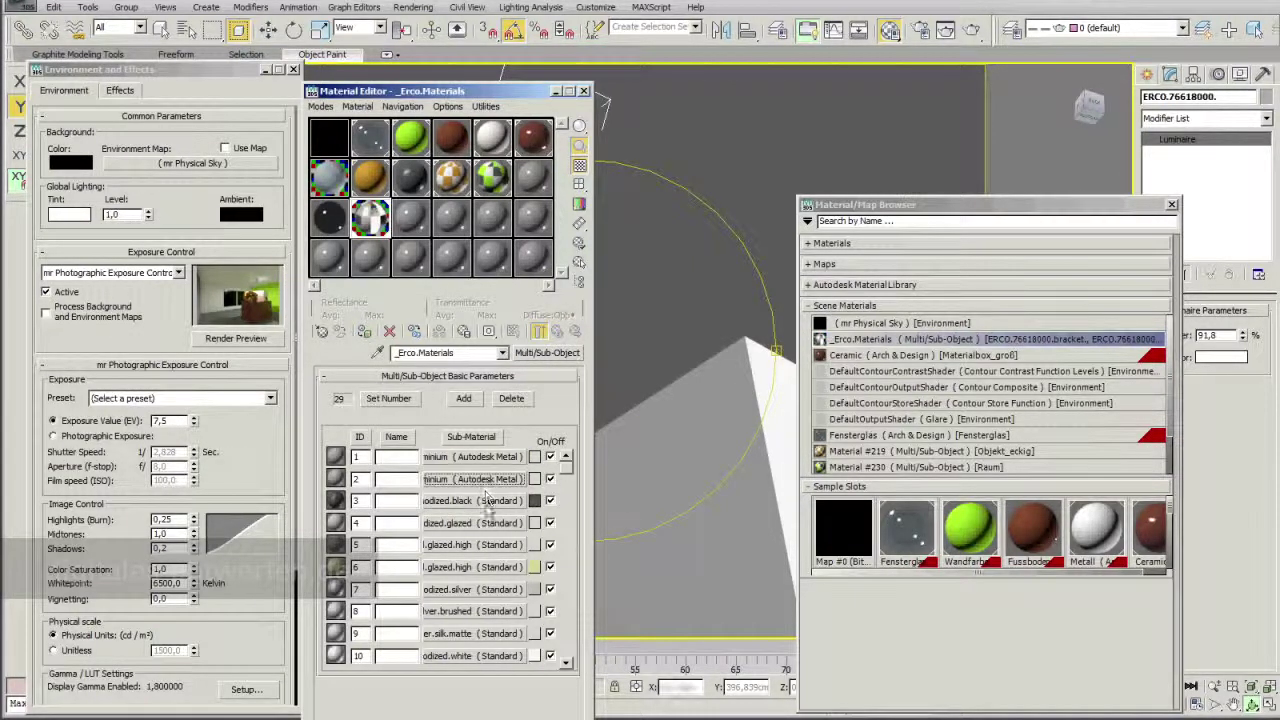
left_click_drag(486, 526, 486, 526)
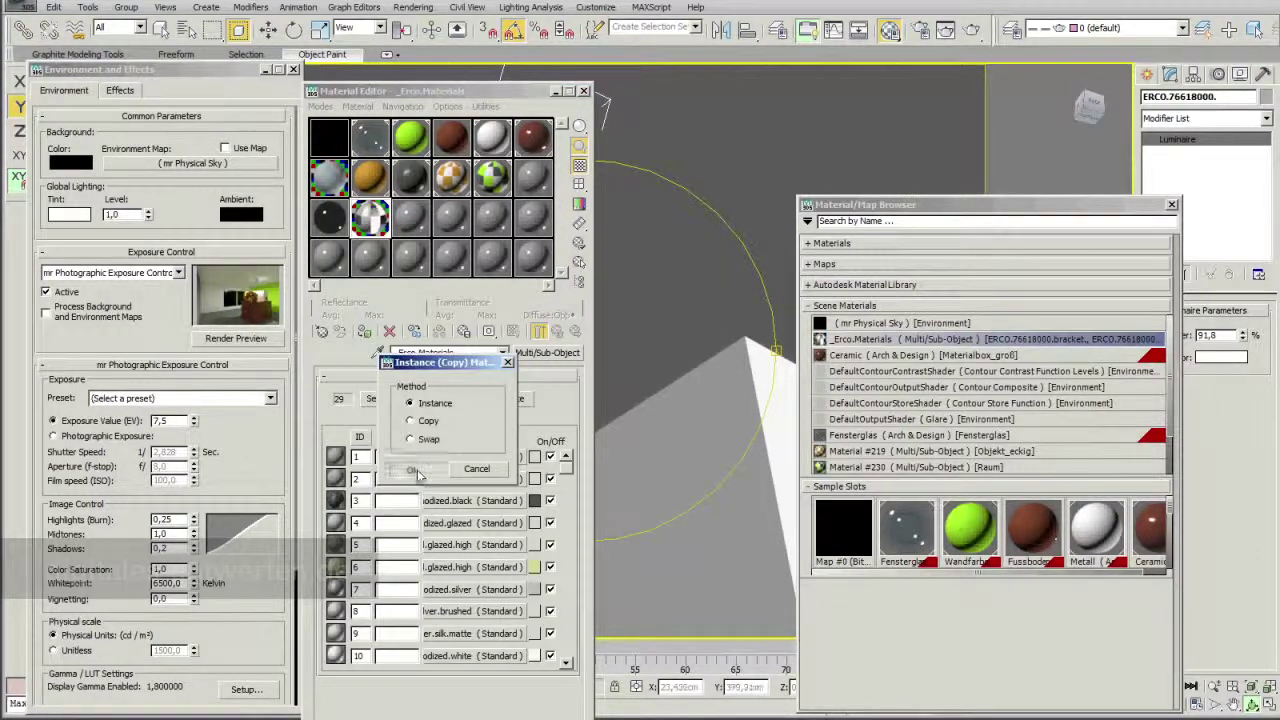
left_click(410, 472)
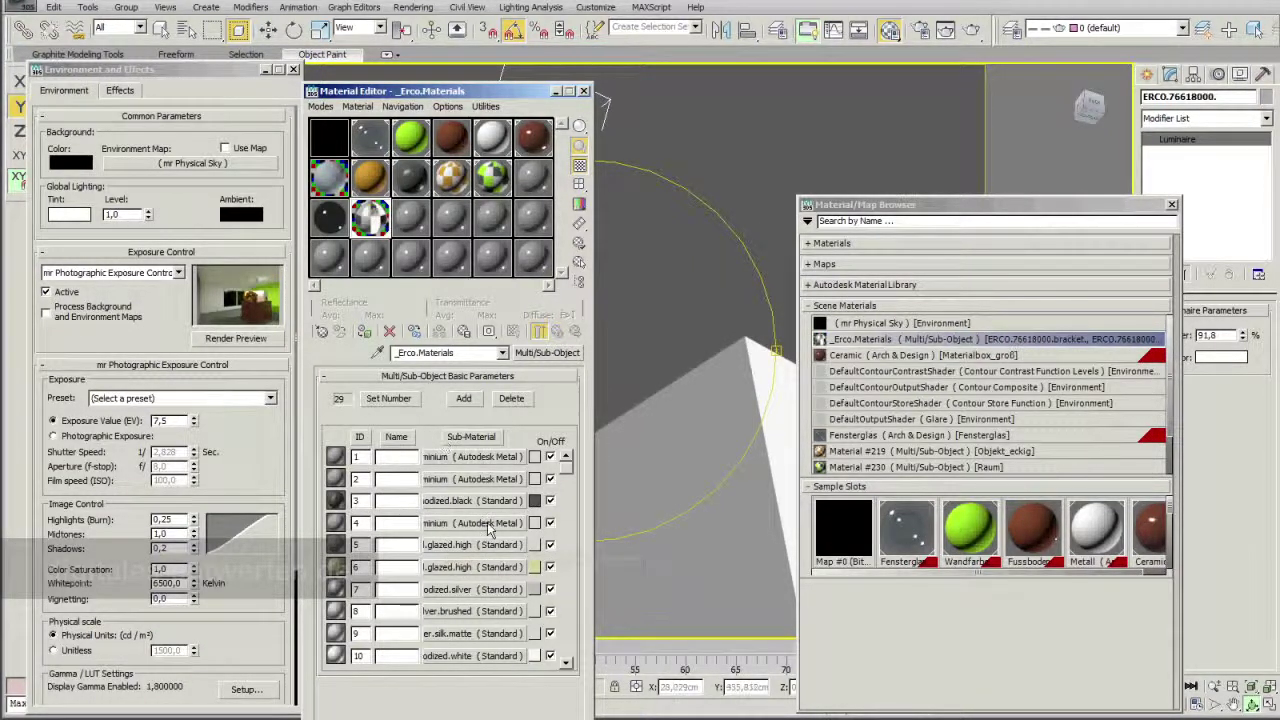
left_click(458, 656)
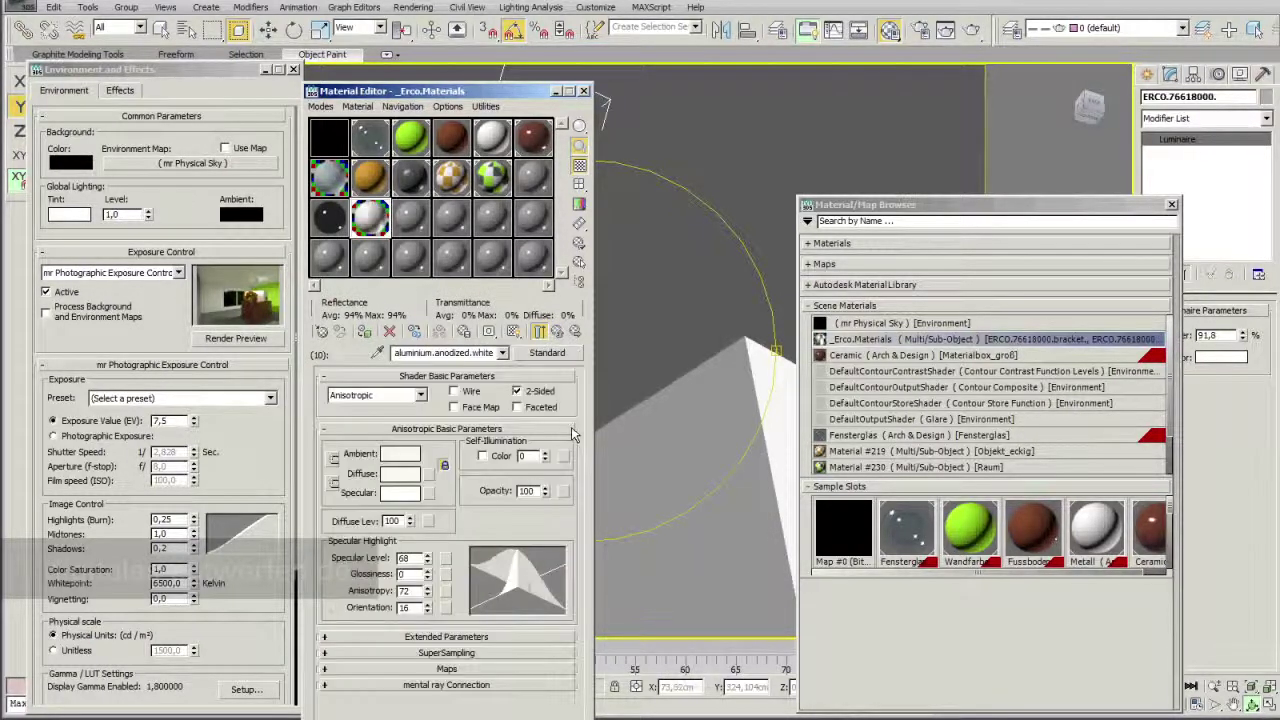
- Change aluminium.anodized.white to the Autodesk Metal 'Anodized - Light Gray' aluminium material
left_click(547, 352)
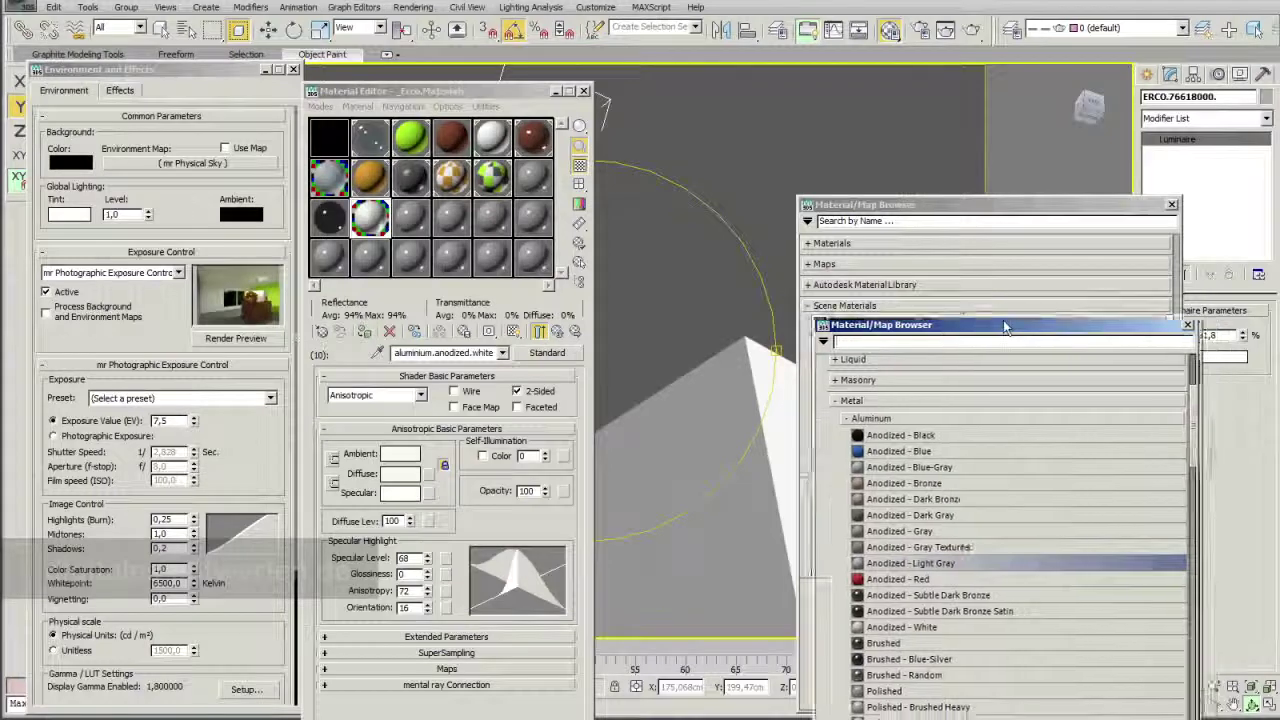
left_click_drag(1003, 325, 876, 192)
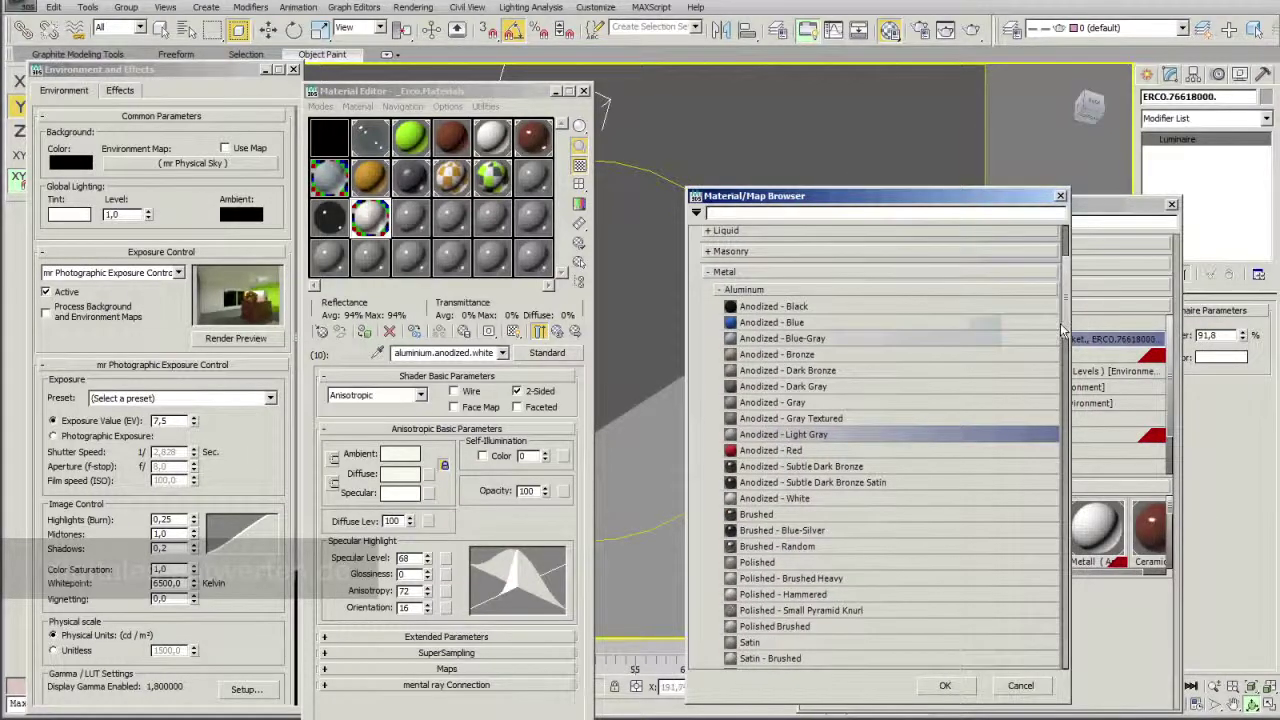
scroll(1055, 330, "down", 5)
scroll(1050, 330, "up", 5)
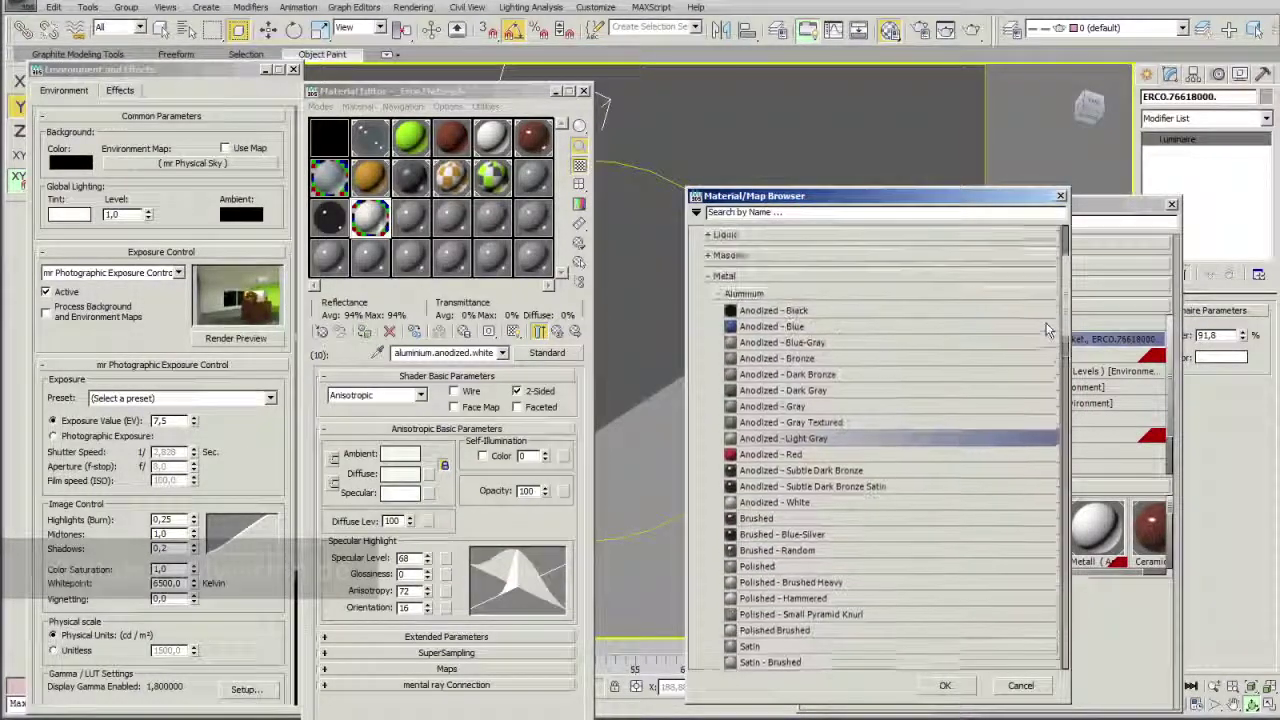
scroll(1047, 330, "up", 1)
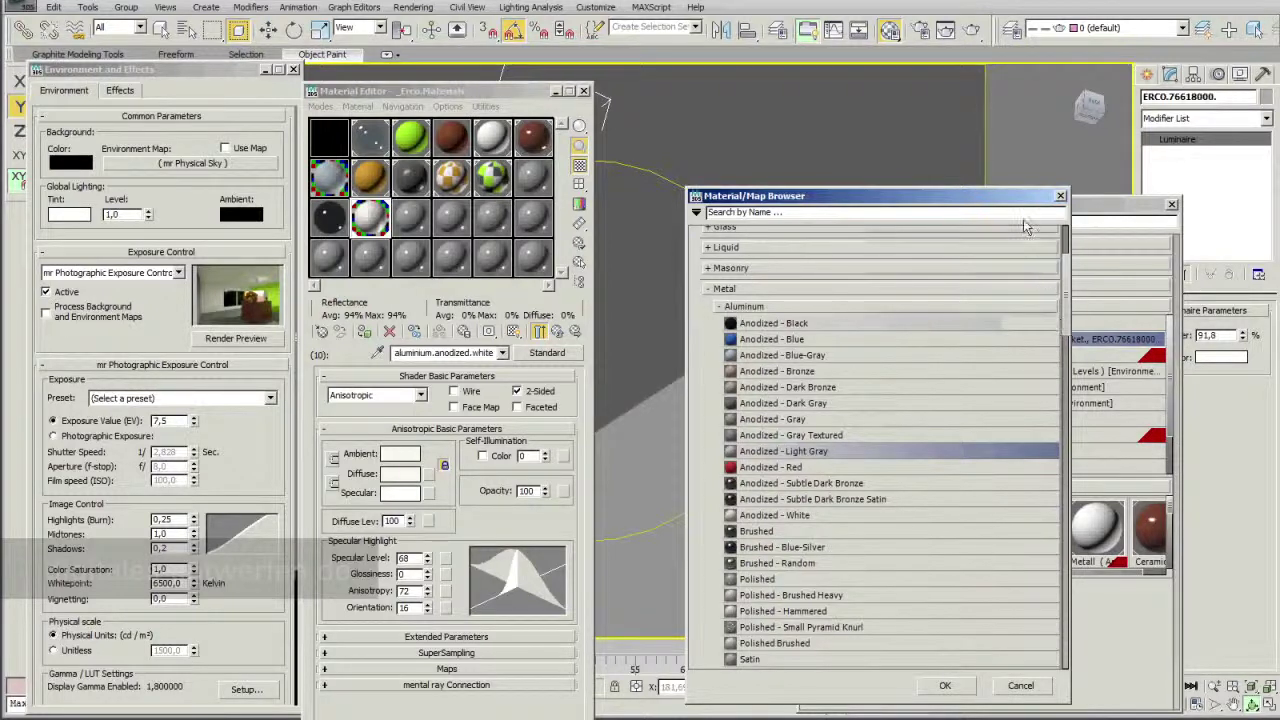
left_click_drag(1022, 196, 965, 183)
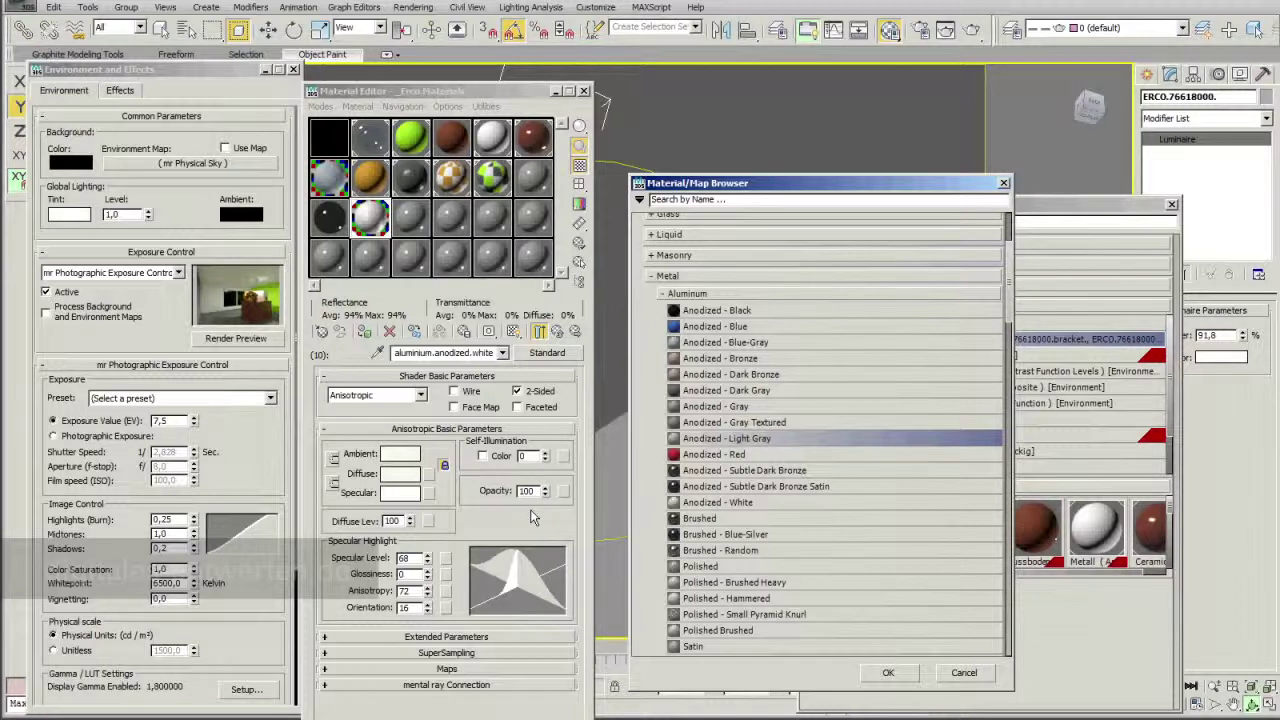
mouse_move(944, 185)
left_mouse_down()
mouse_move(940, 163)
mouse_move(882, 143)
mouse_move(939, 136)
left_mouse_up()
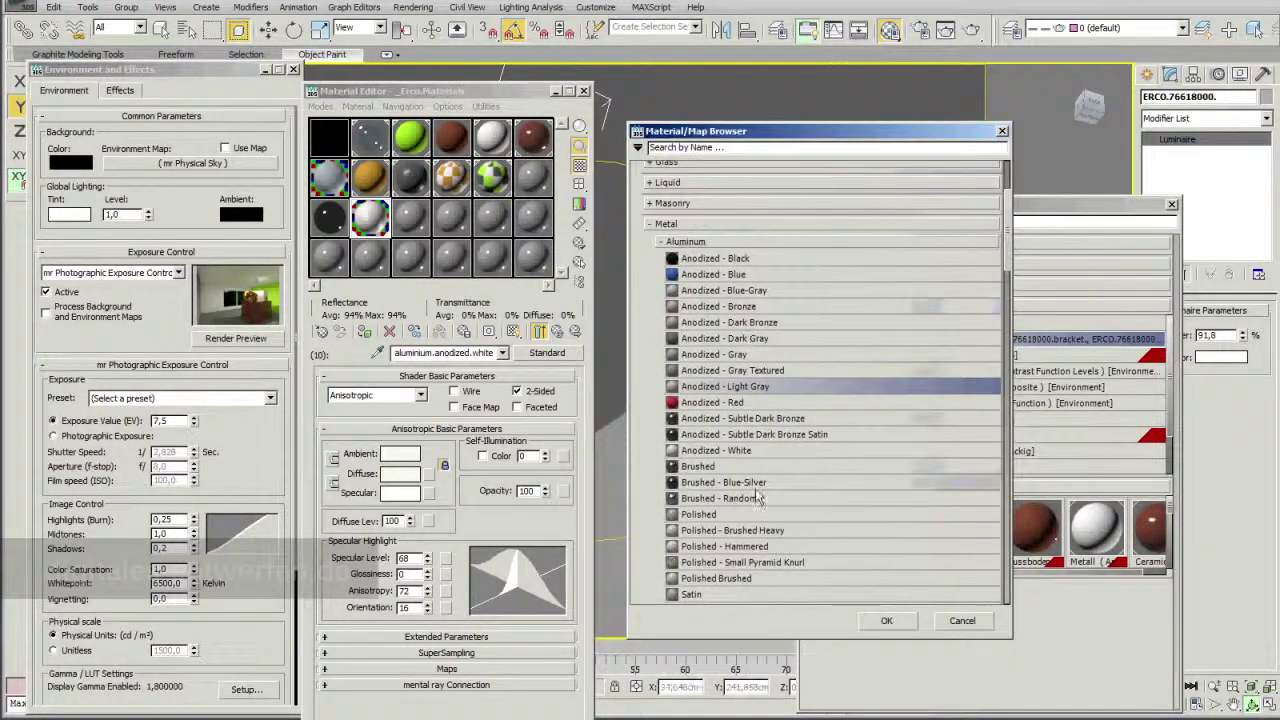
left_click(885, 623)
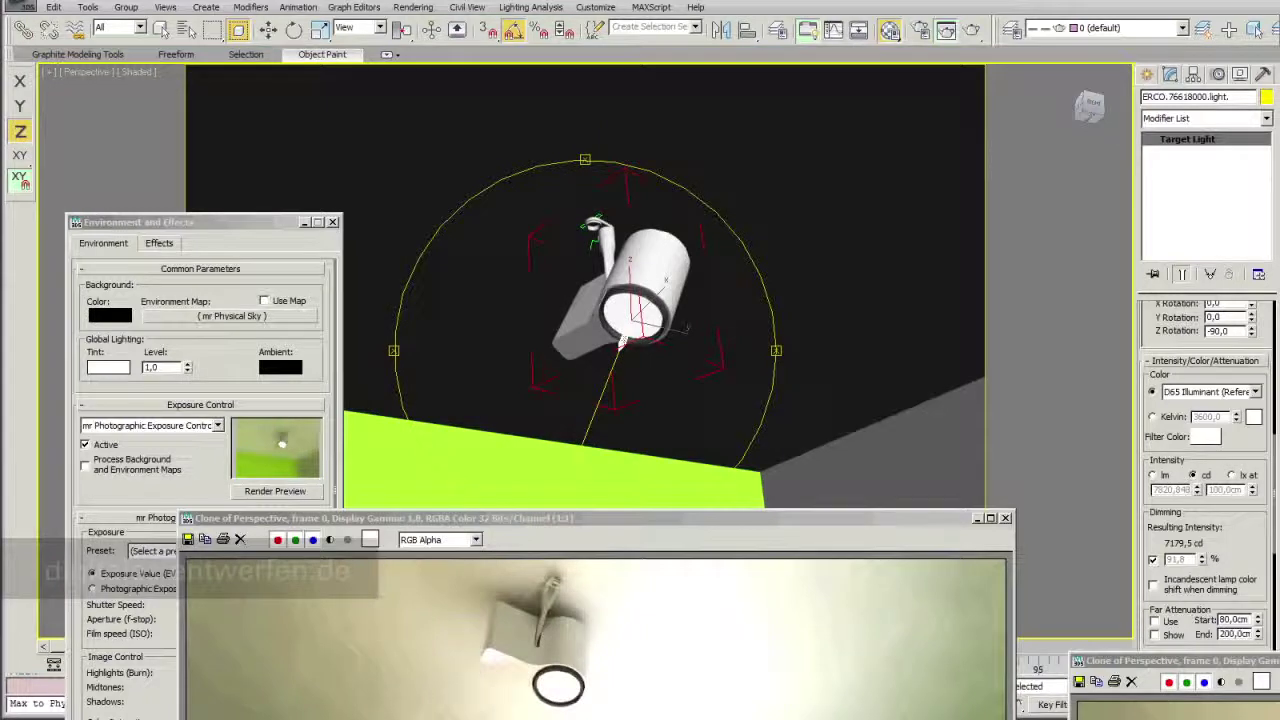
- Place the new and earlier lamp renders side by side for comparison
left_click_drag(1057, 320, 837, 67)
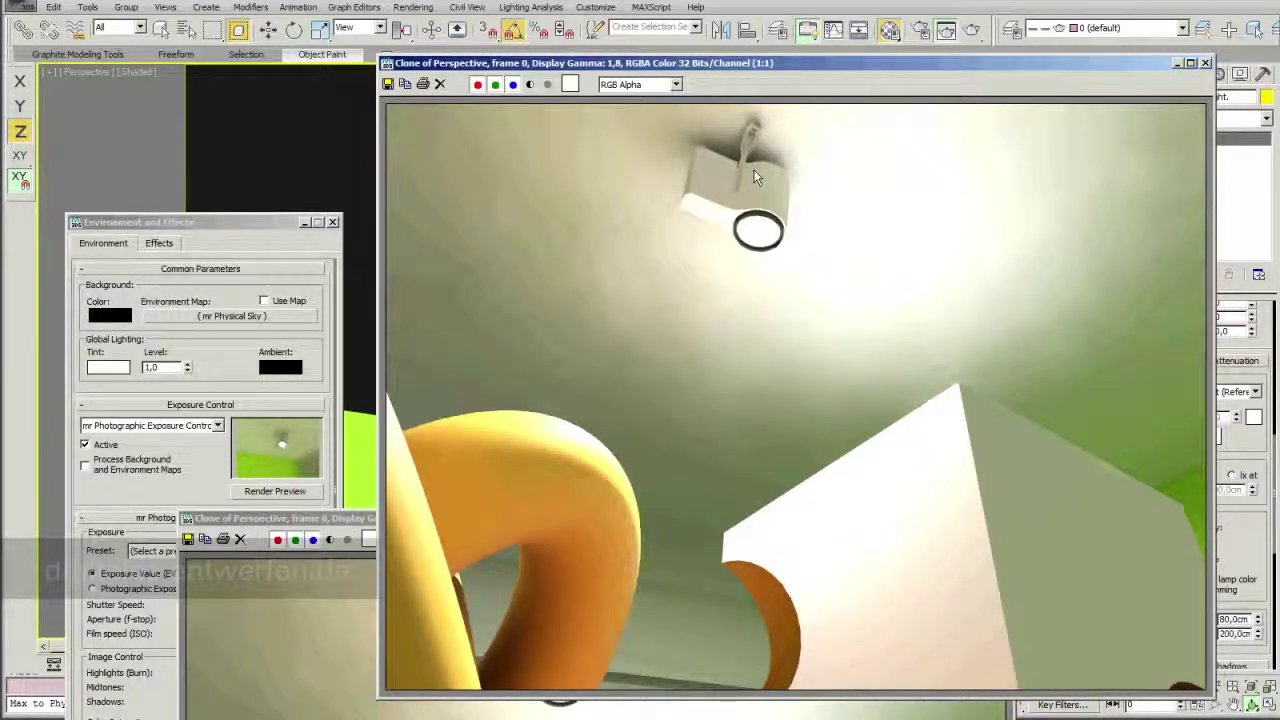
mouse_move(344, 522)
left_mouse_down()
mouse_move(218, 137)
mouse_move(216, 84)
left_mouse_up()
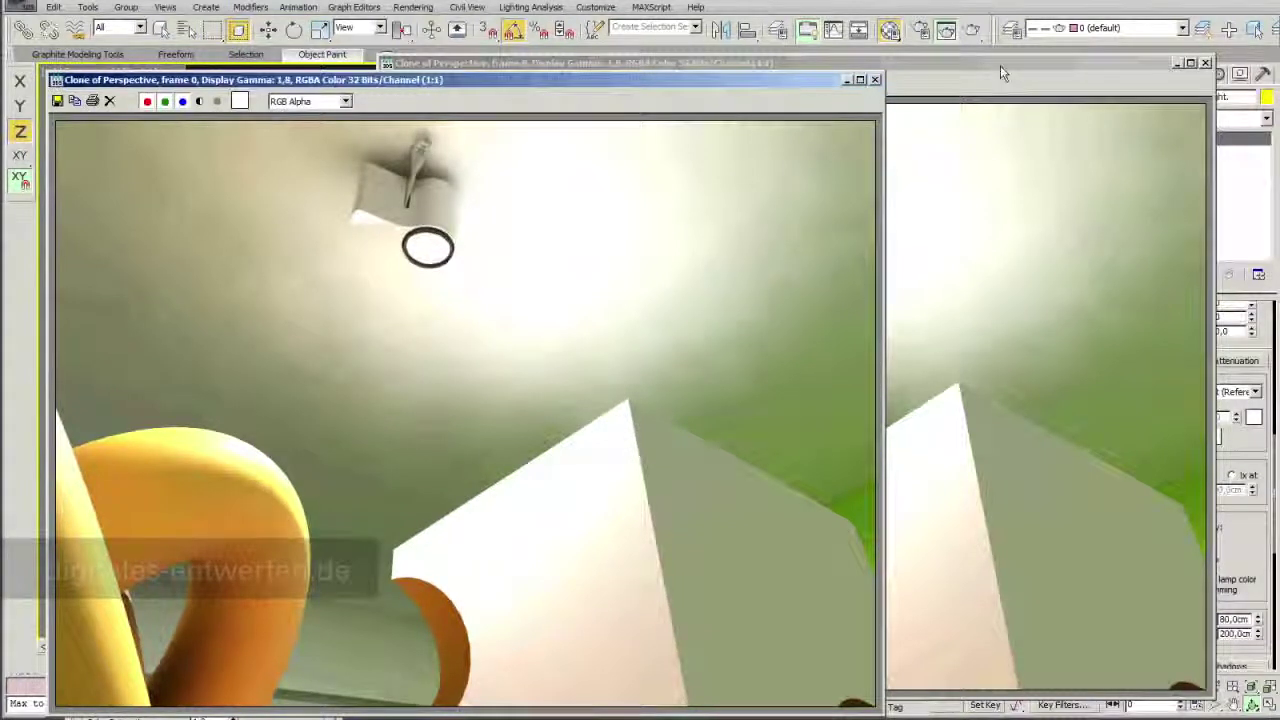
left_click_drag(1000, 65, 1045, 78)
left_click_drag(400, 78, 222, 86)
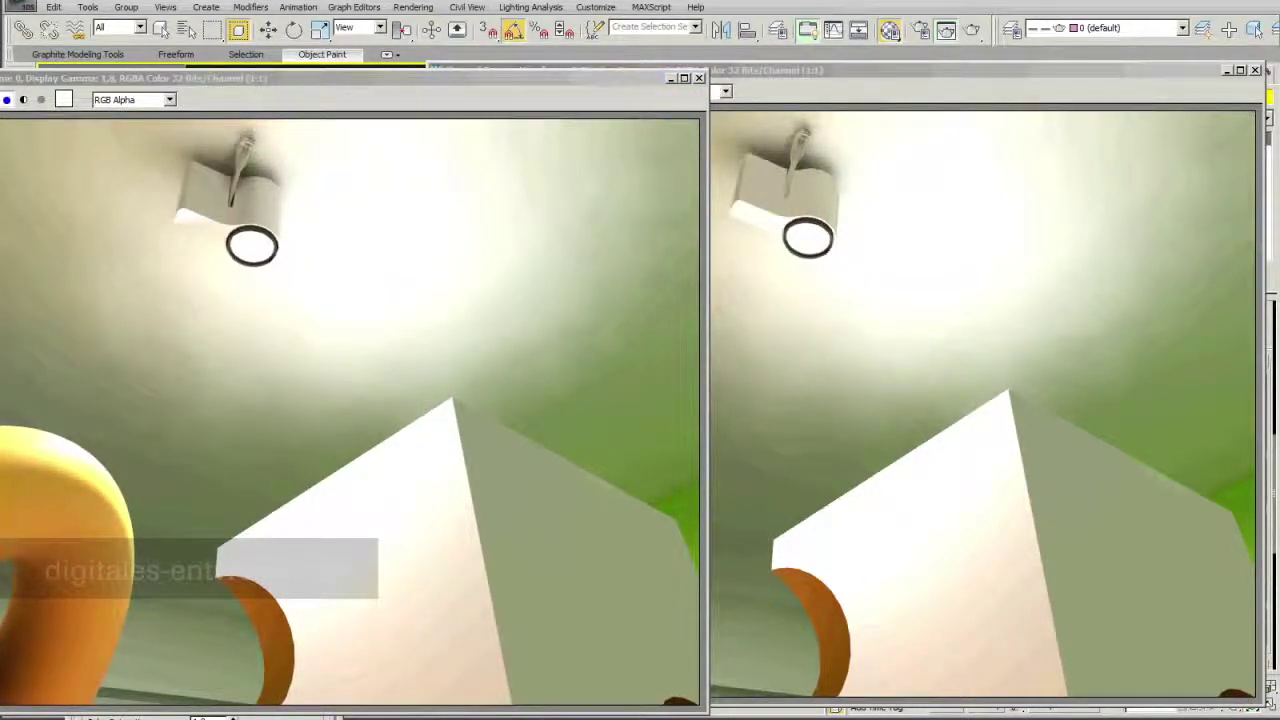
- Review the Kamera_Fenster and Kamera_Raumobjekt_Detail renders, then close them and return to the scene
mouse_move(967, 710)
left_mouse_down()
mouse_move(676, 190)
mouse_move(651, 82)
left_mouse_up()
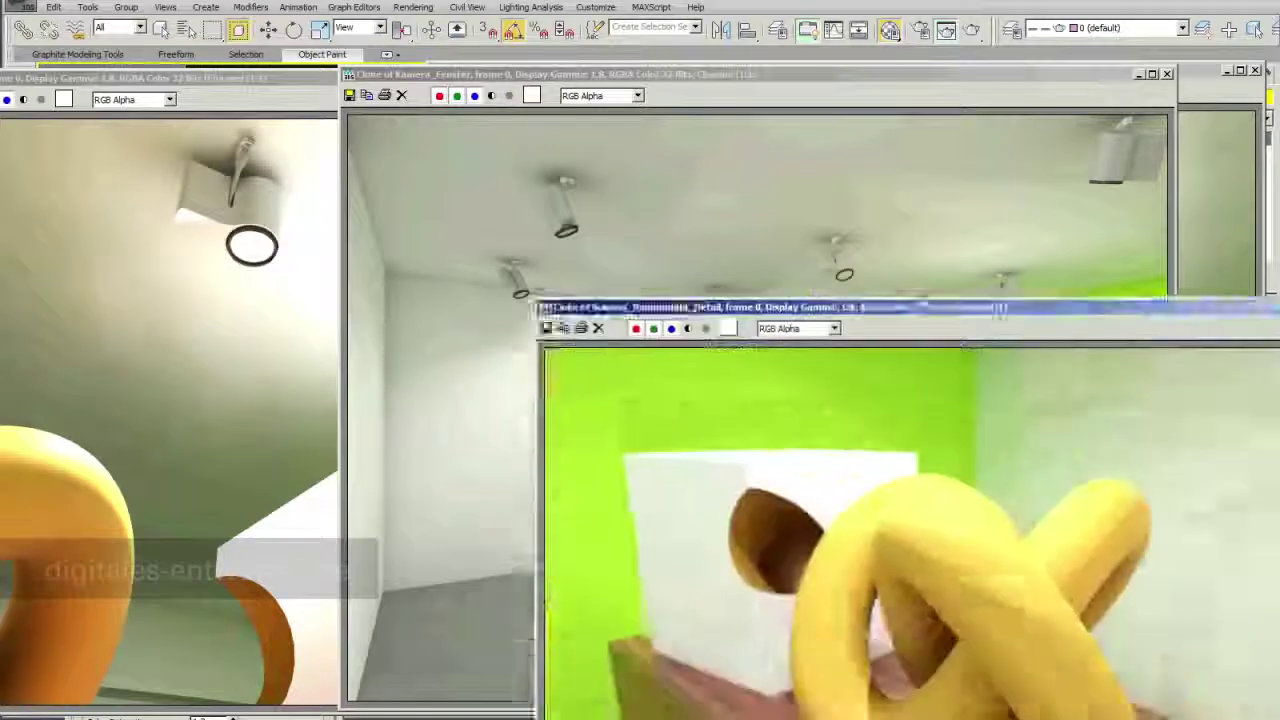
left_click_drag(936, 293, 729, 71)
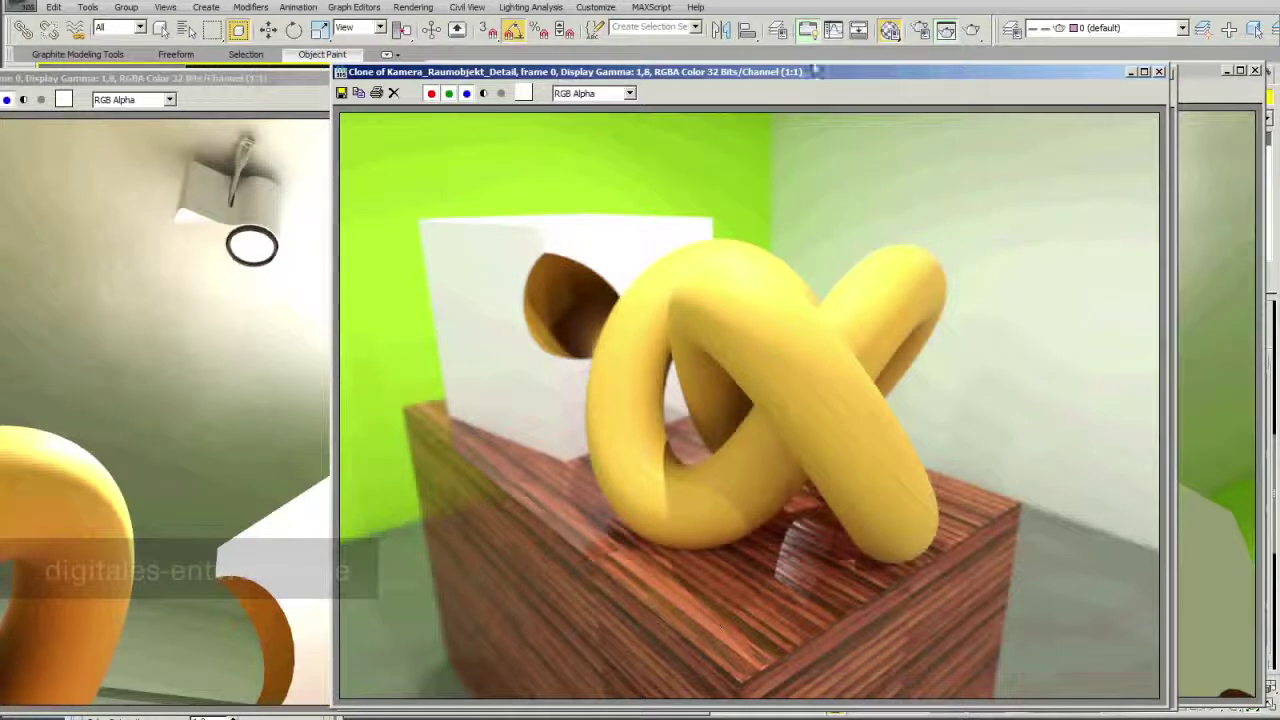
left_click_drag(877, 72, 1038, 676)
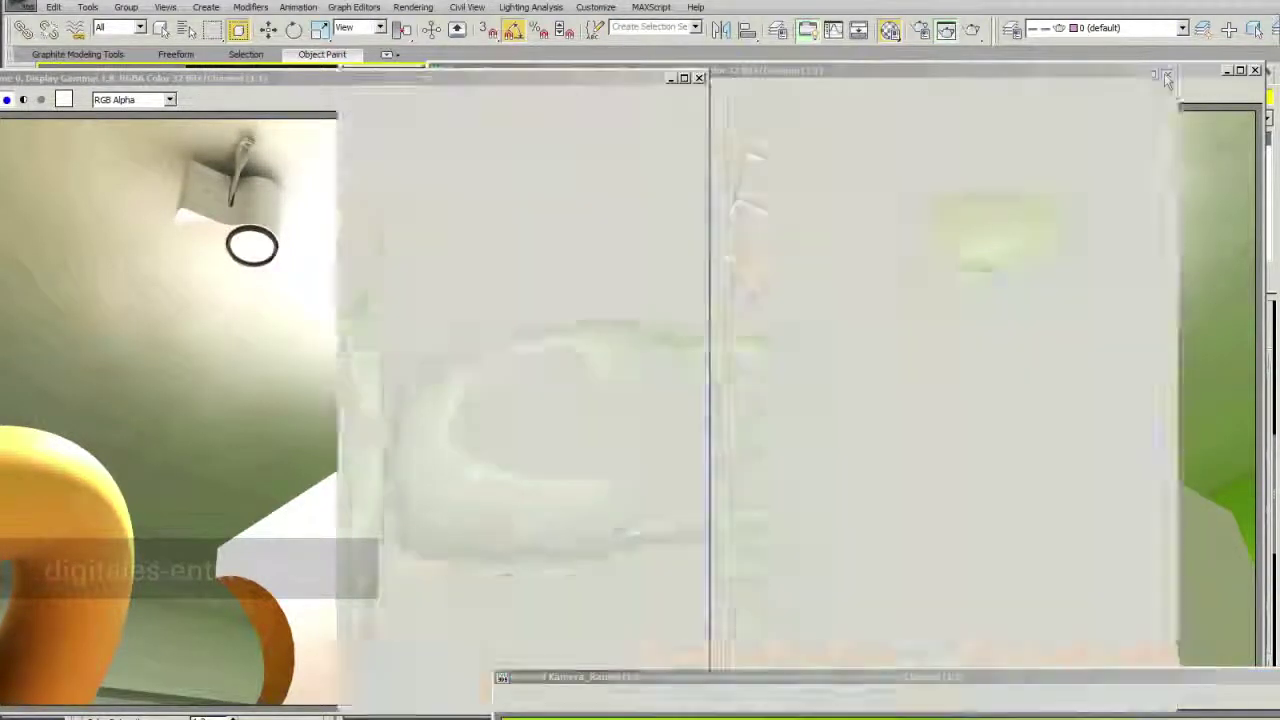
left_click(1166, 73)
left_click(1240, 70)
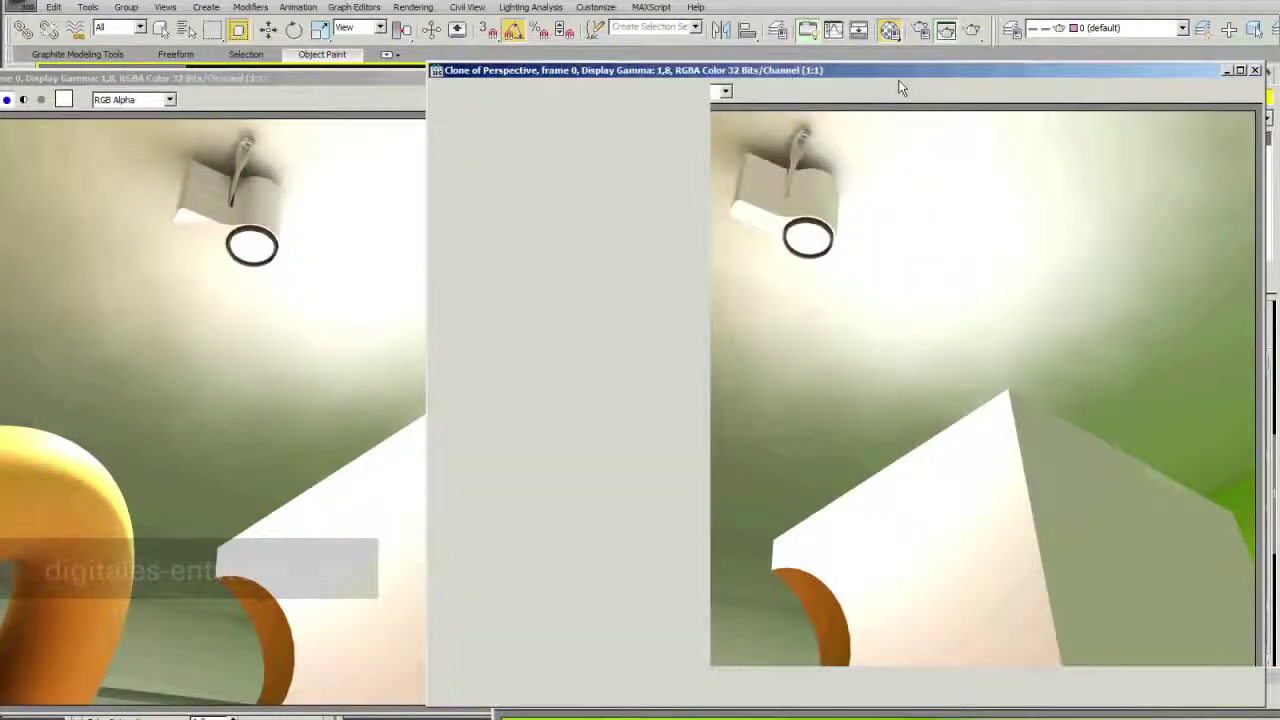
key("8")
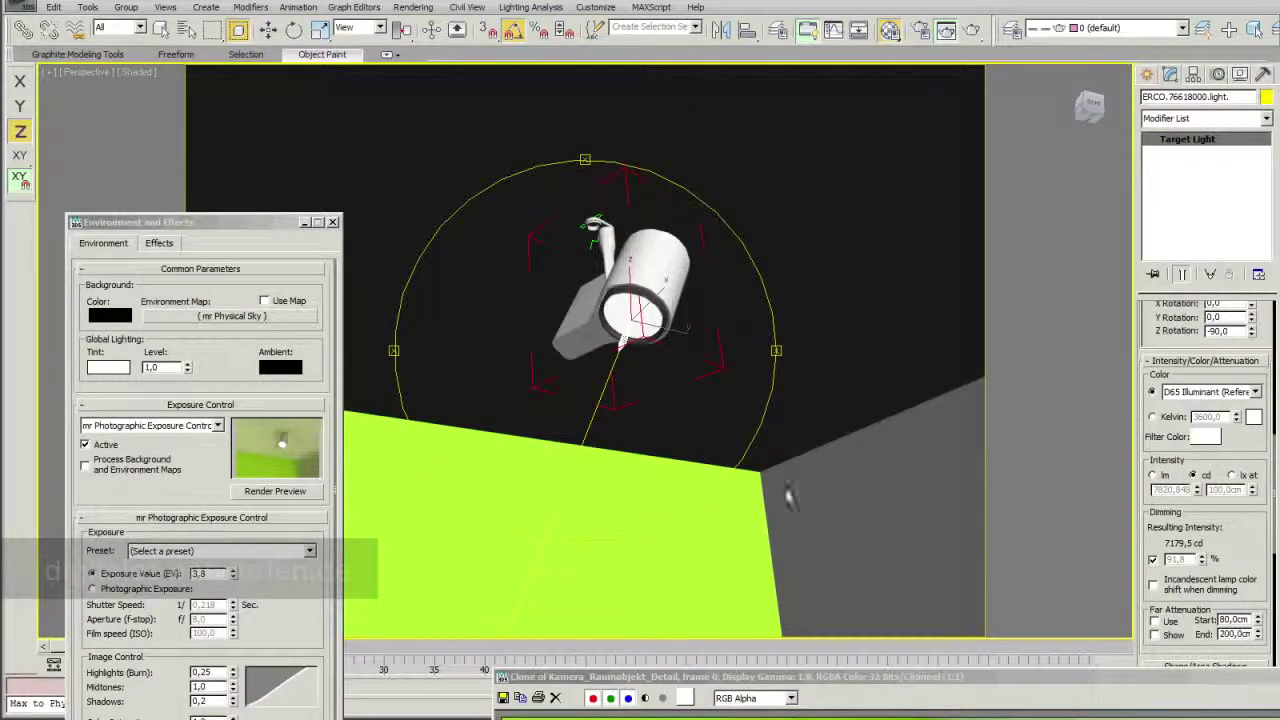
- Dismiss the grouping menu and restore the minimized lamp render
left_click(130, 9)
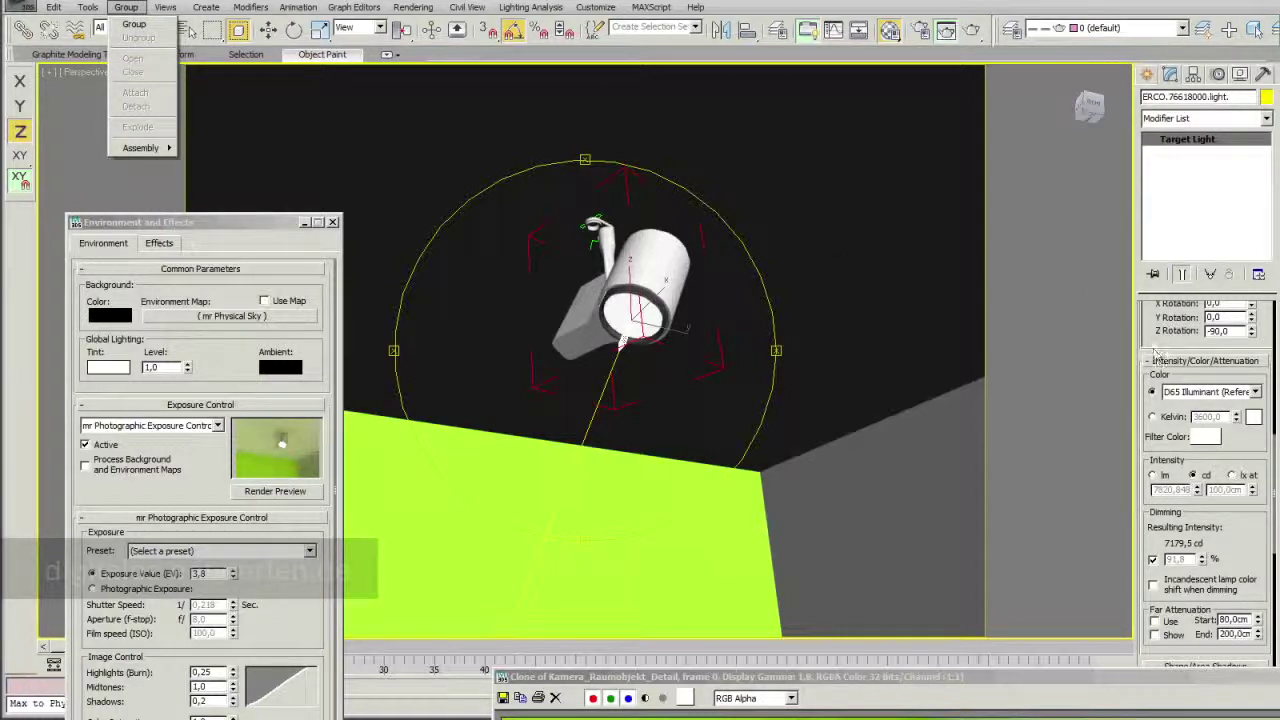
left_click(1258, 547)
left_click_drag(1258, 553, 1252, 450)
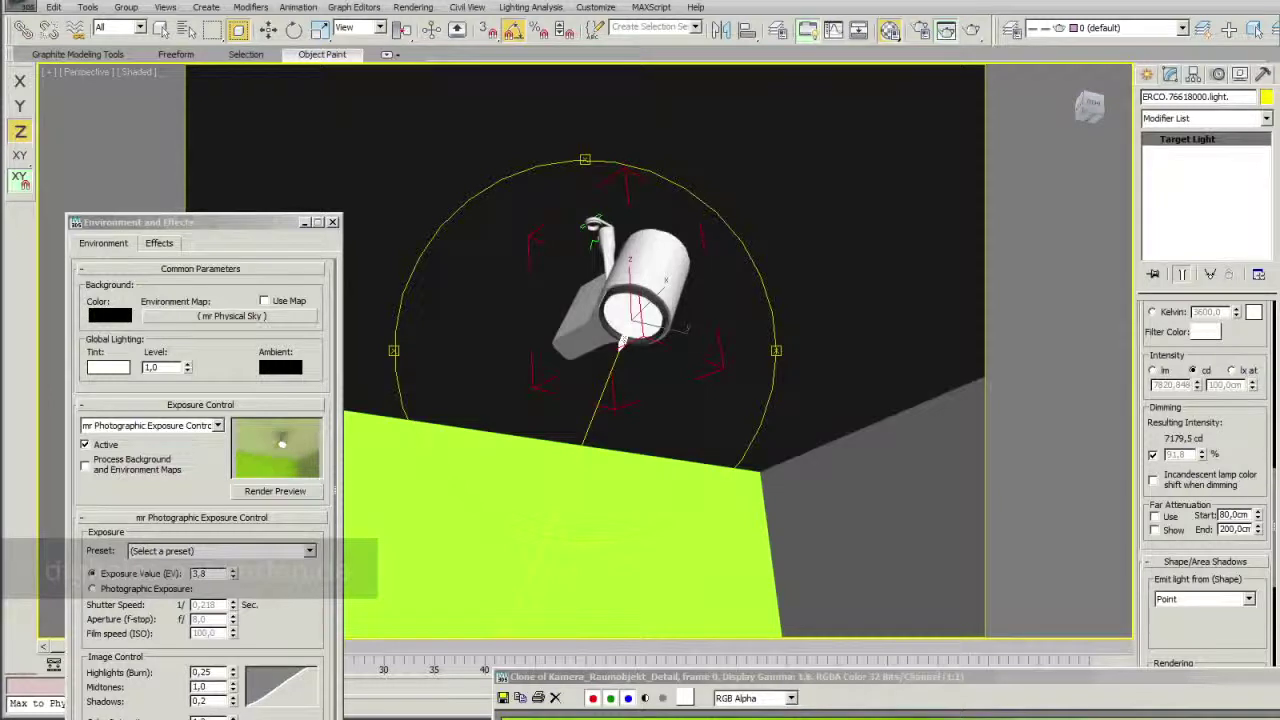
double_click(700, 677)
left_click_drag(485, 372, 559, 71)
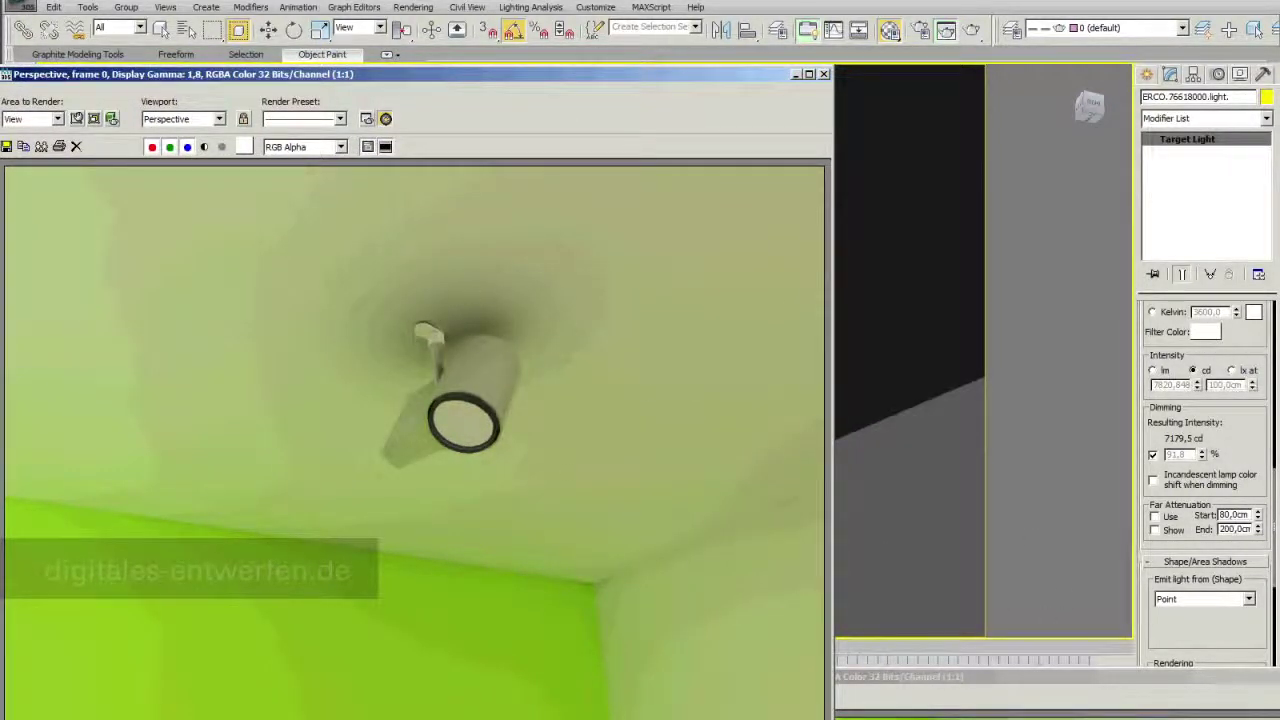
- Make the light emit from a Disc with a 5.32 cm radius
left_click(1249, 600)
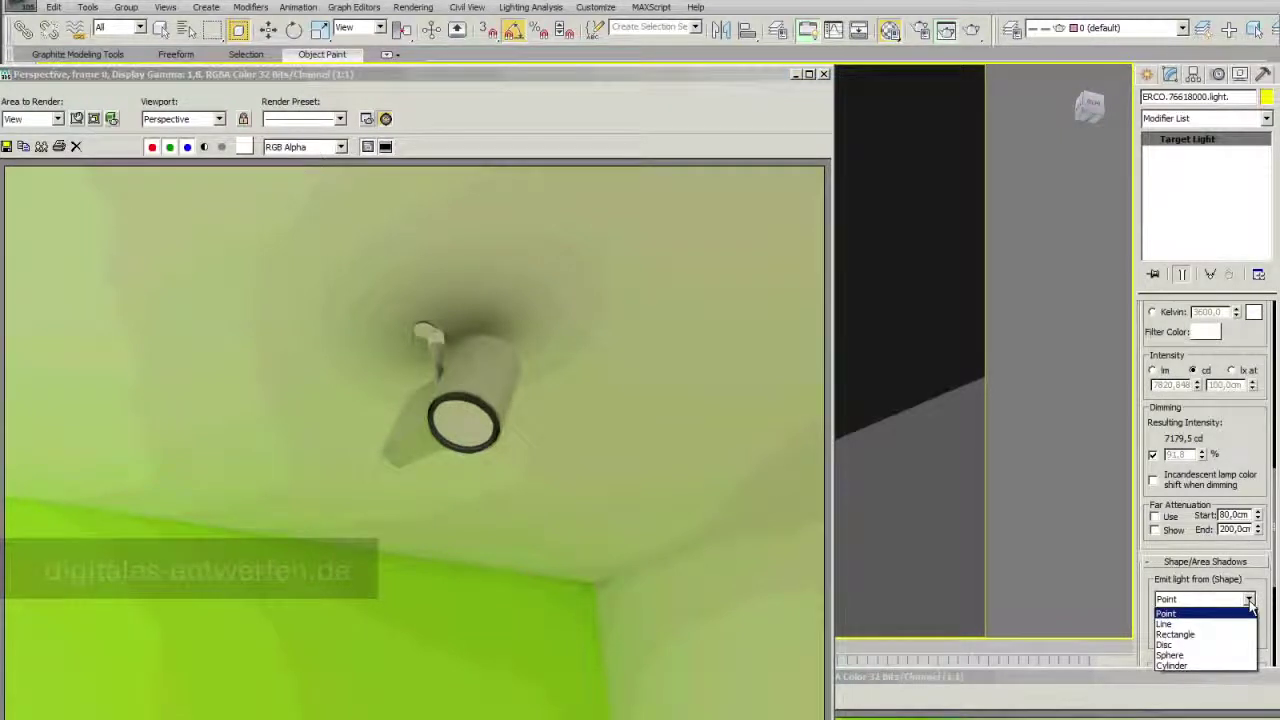
left_click(1218, 646)
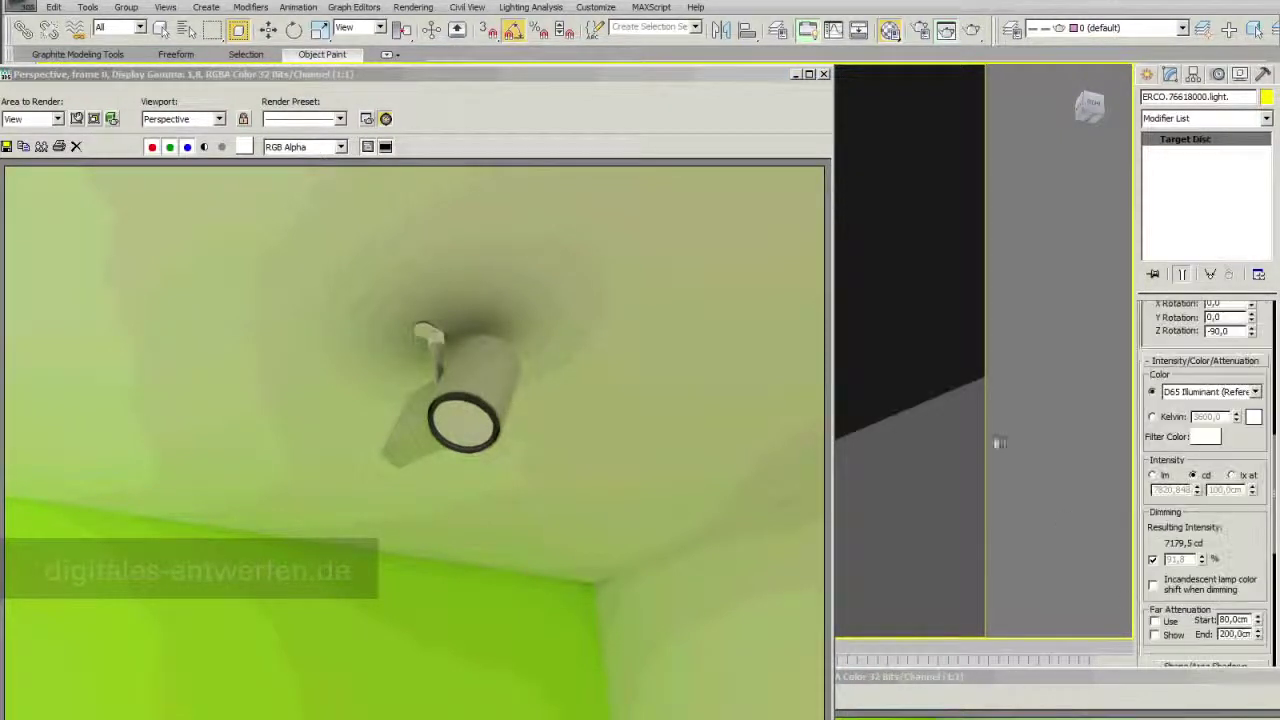
mouse_move(748, 78)
left_mouse_down()
mouse_move(690, 357)
mouse_move(690, 492)
left_mouse_up()
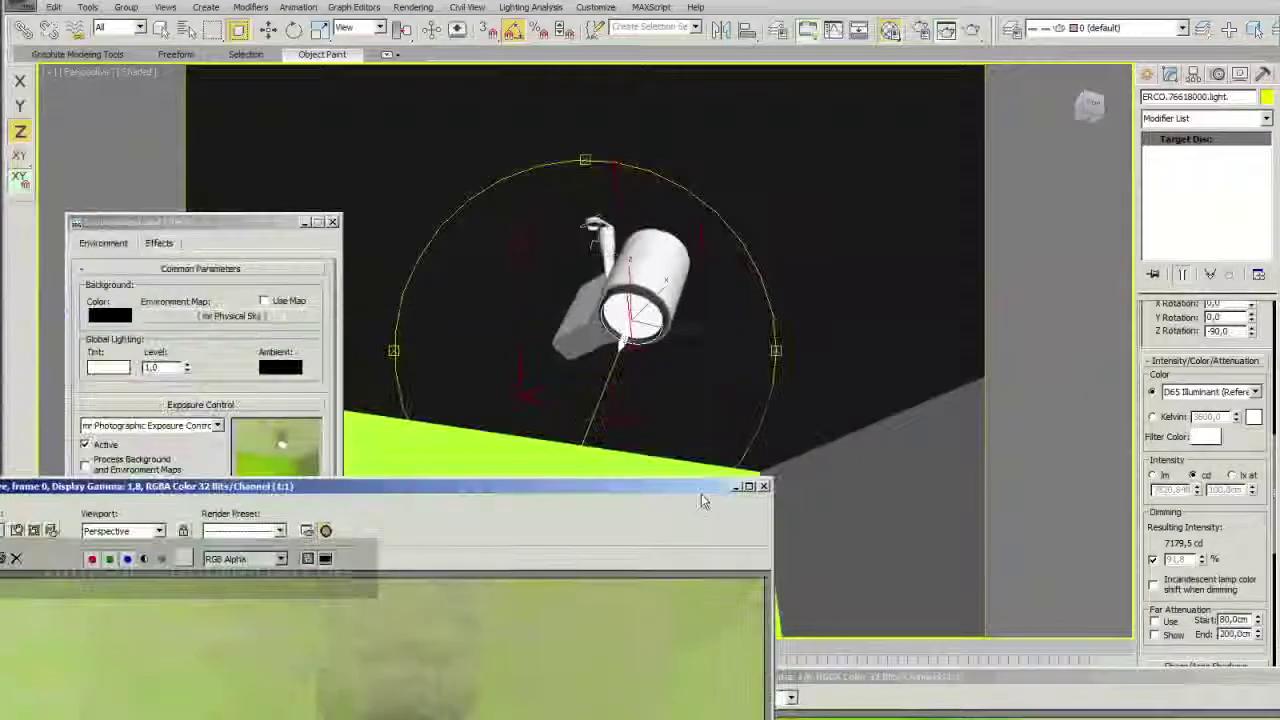
scroll(1262, 560, "down", 5)
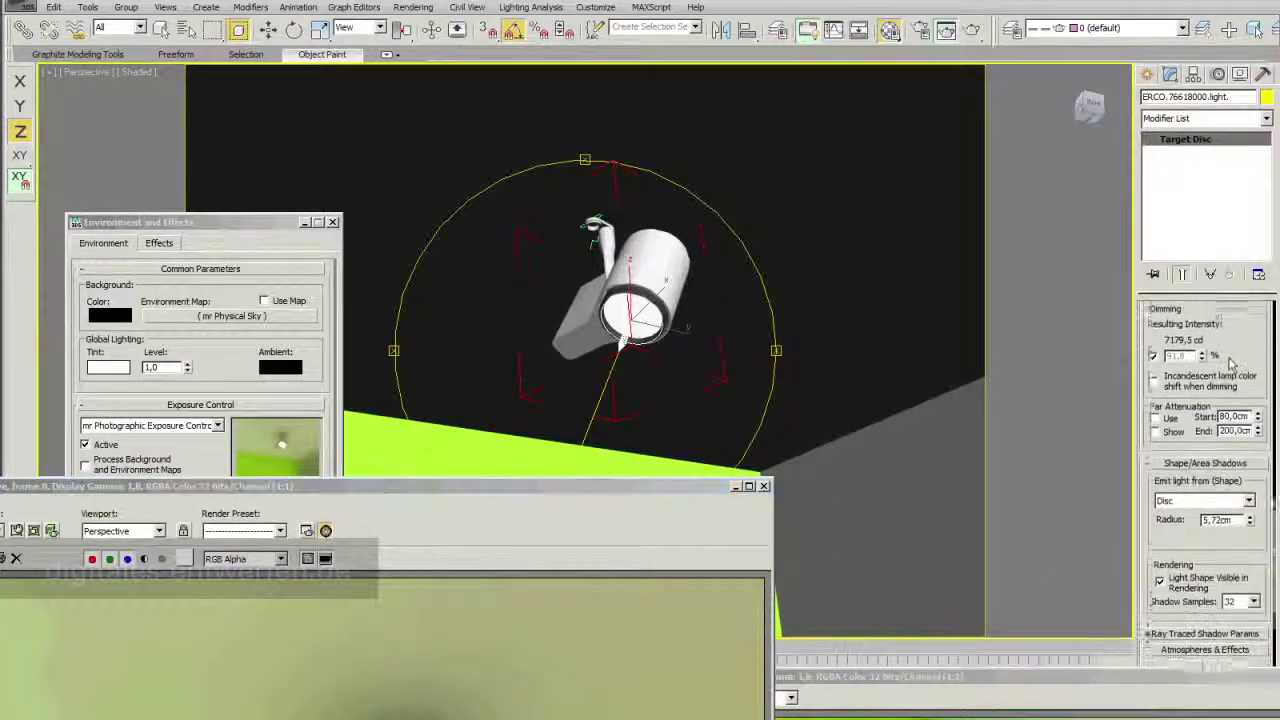
left_click_drag(1252, 516, 1250, 540)
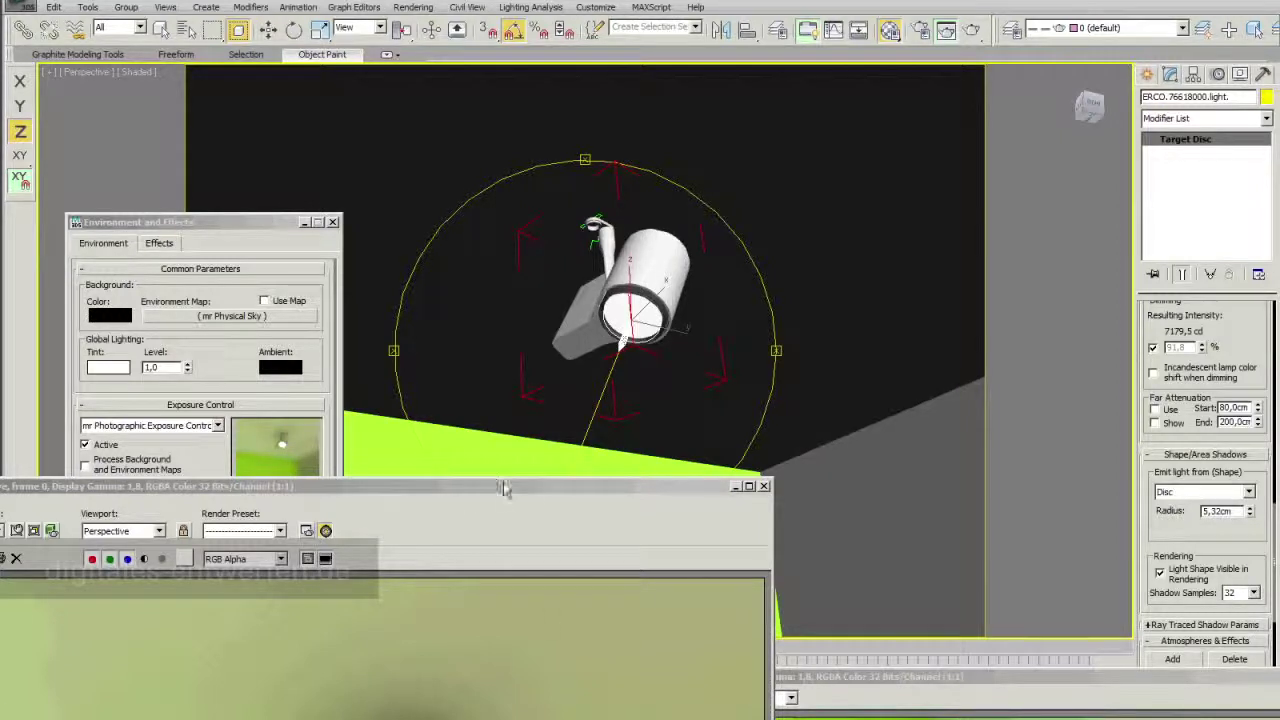
left_click_drag(505, 488, 273, 134)
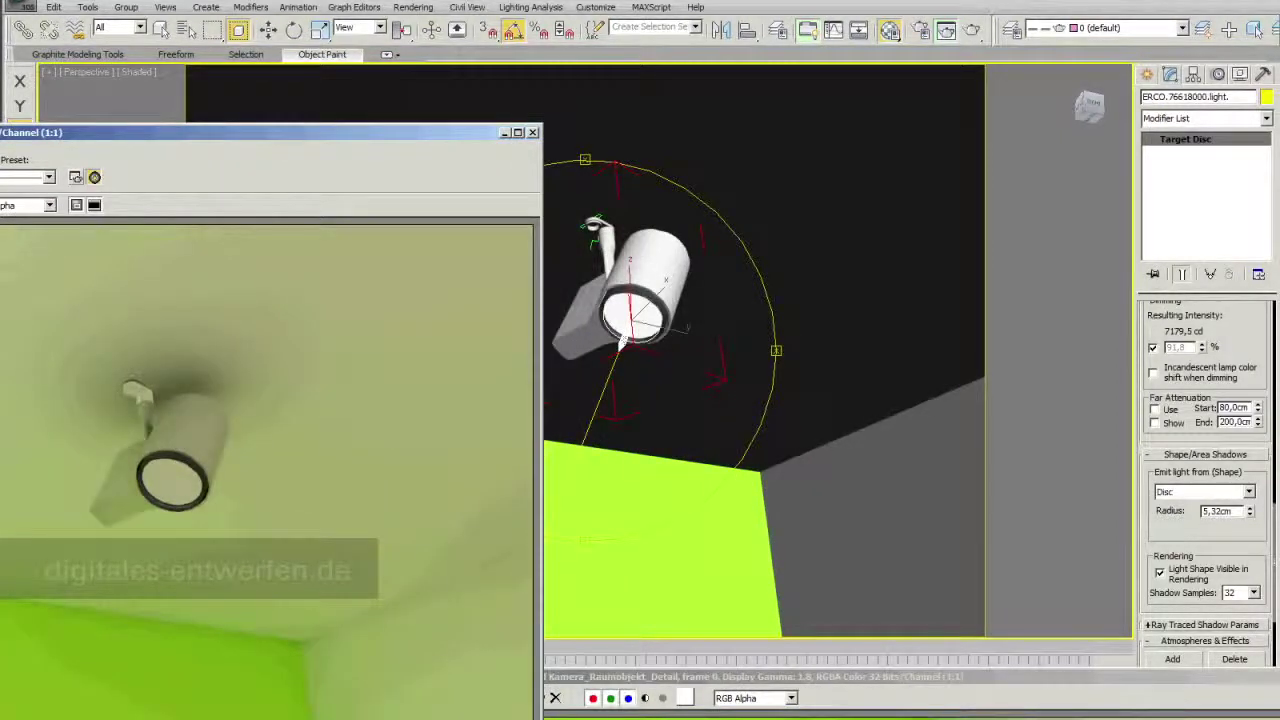
- Render the Perspective view with the disc-shaped light and position the new render
key("shift+q")
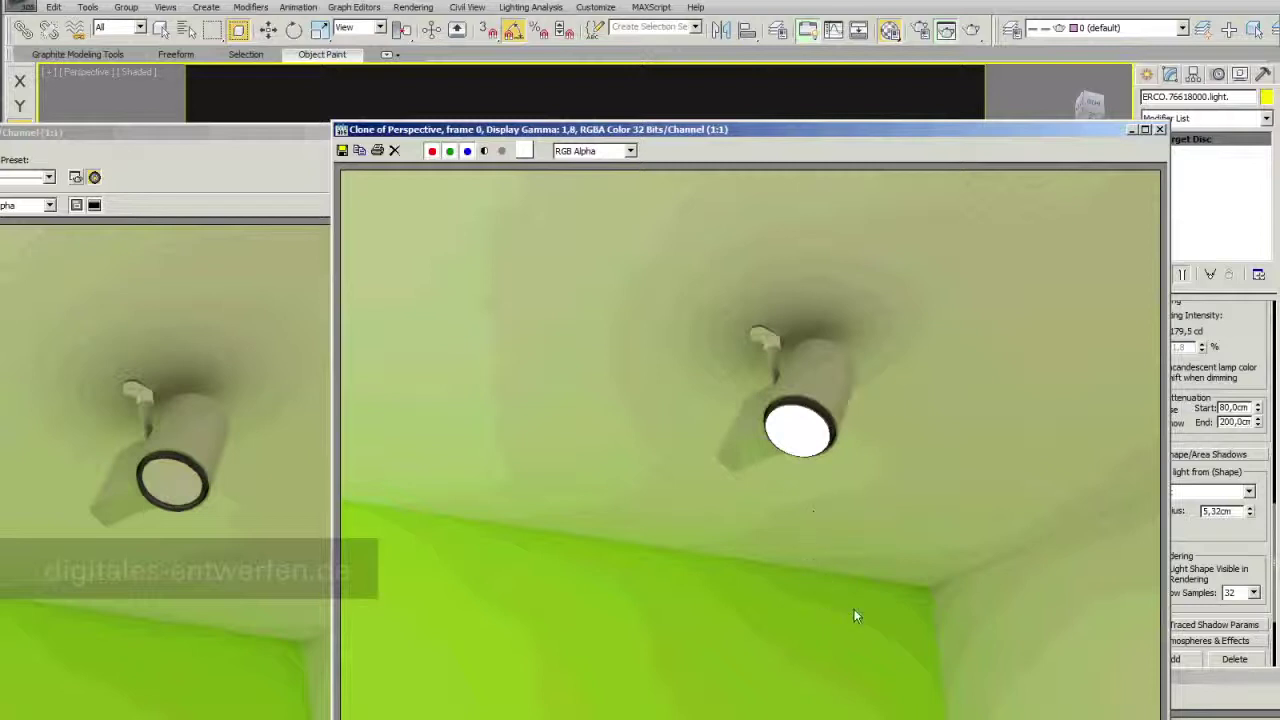
left_click_drag(1055, 127, 1058, 135)
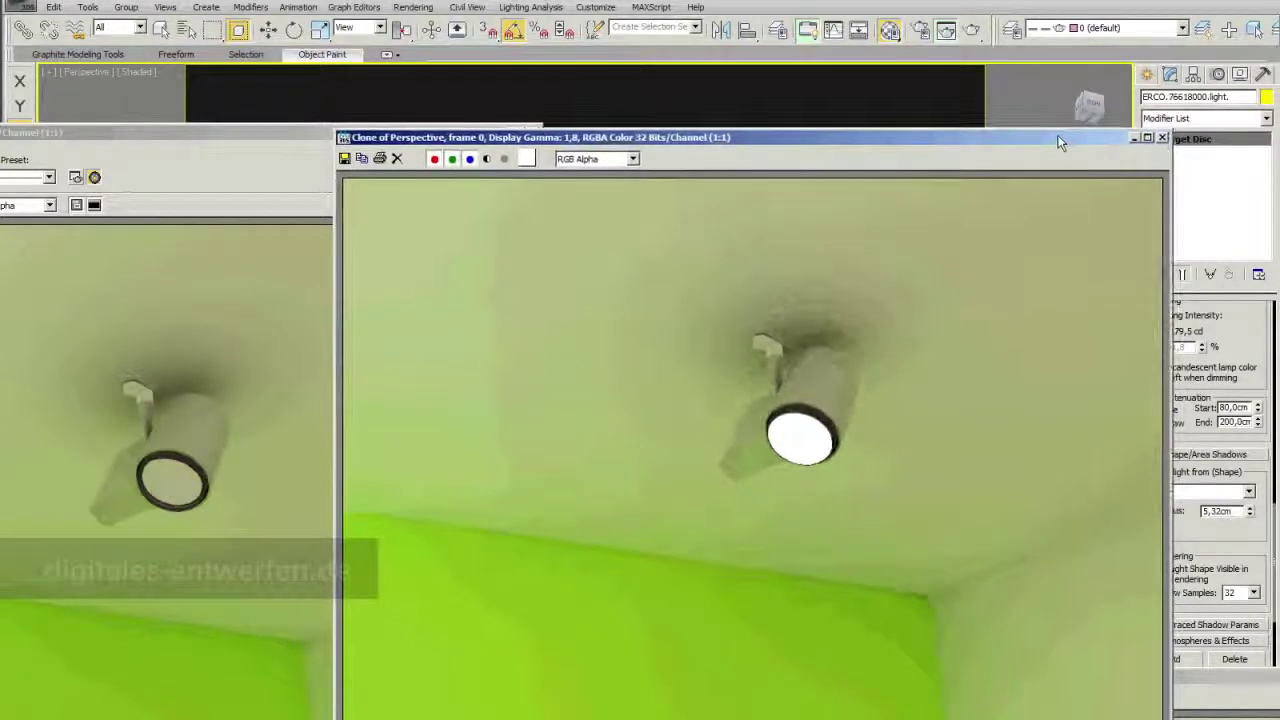
mouse_move(1058, 135)
left_mouse_down()
mouse_move(1070, 113)
mouse_move(959, 93)
left_mouse_up()
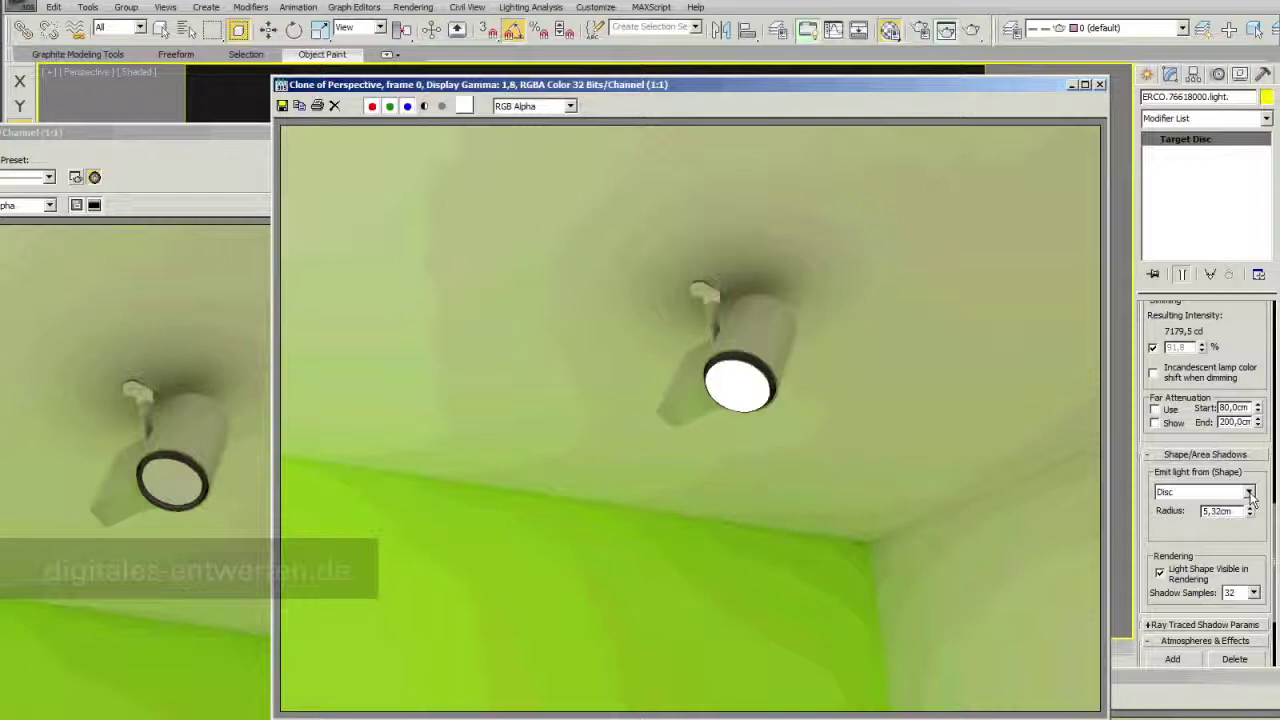
left_click(1249, 493)
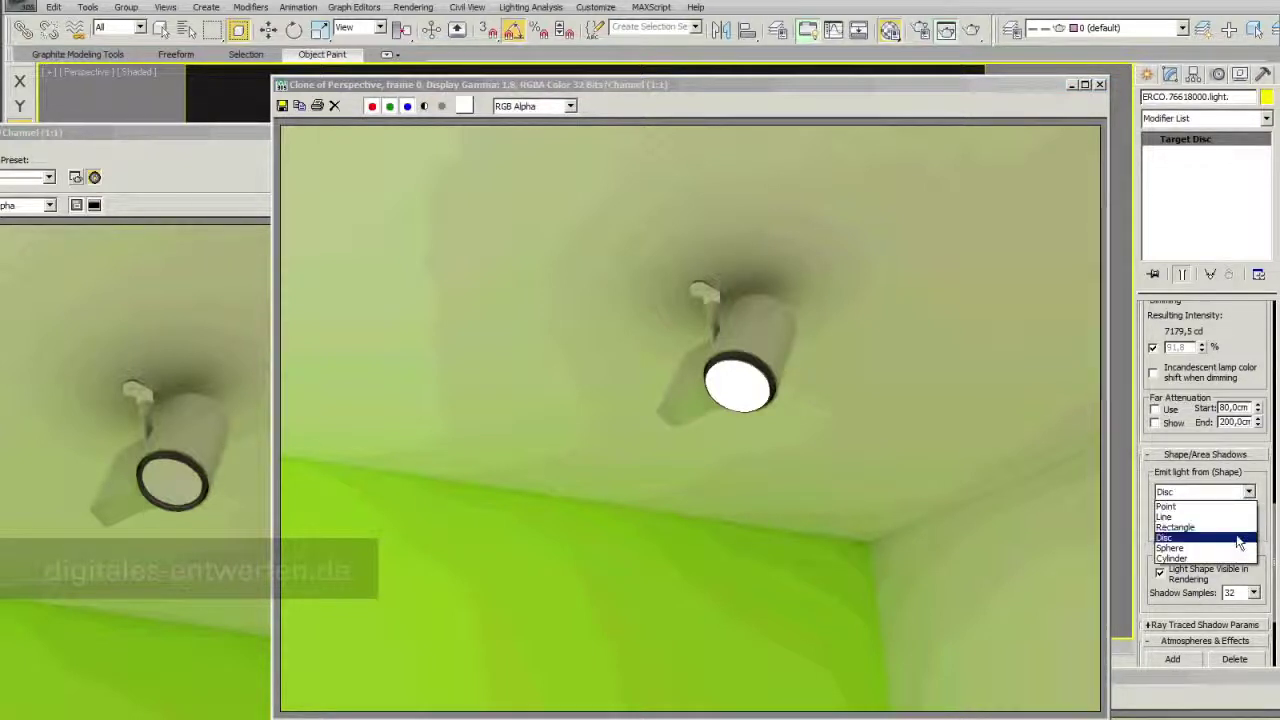